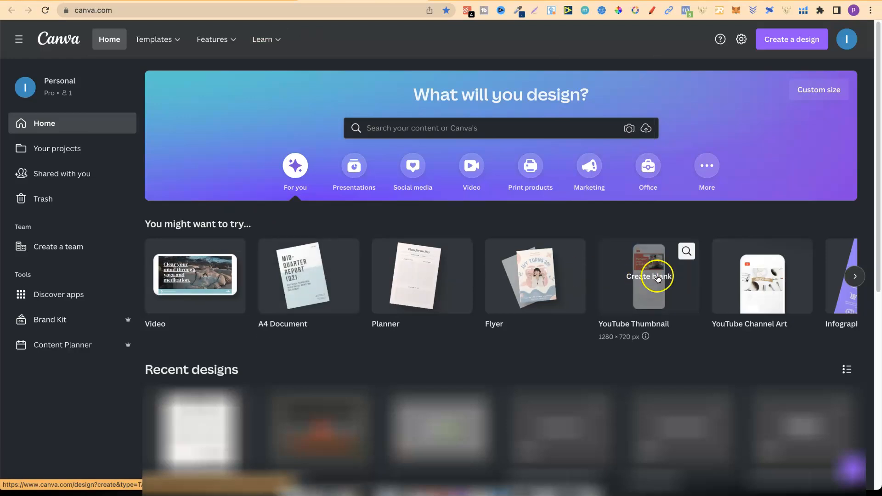
Browse the suggested design types, and search the template library for "planner".
left_click(855, 276)
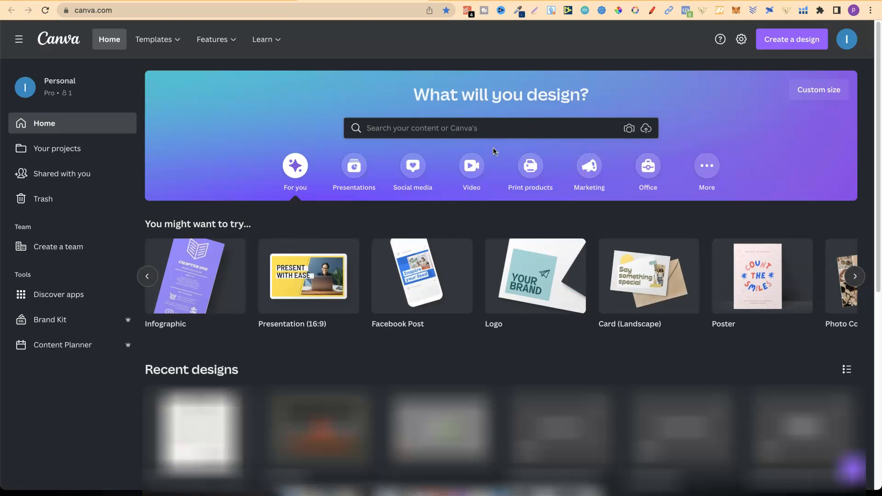
left_click(445, 123)
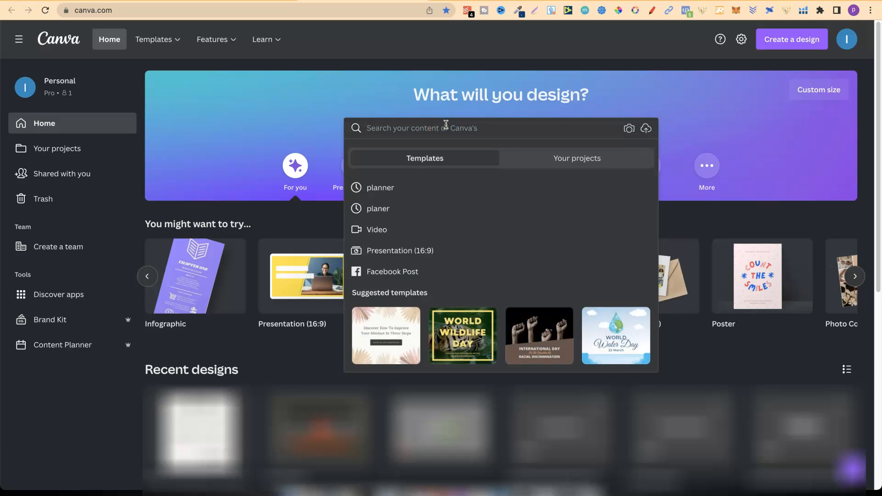
type("plan")
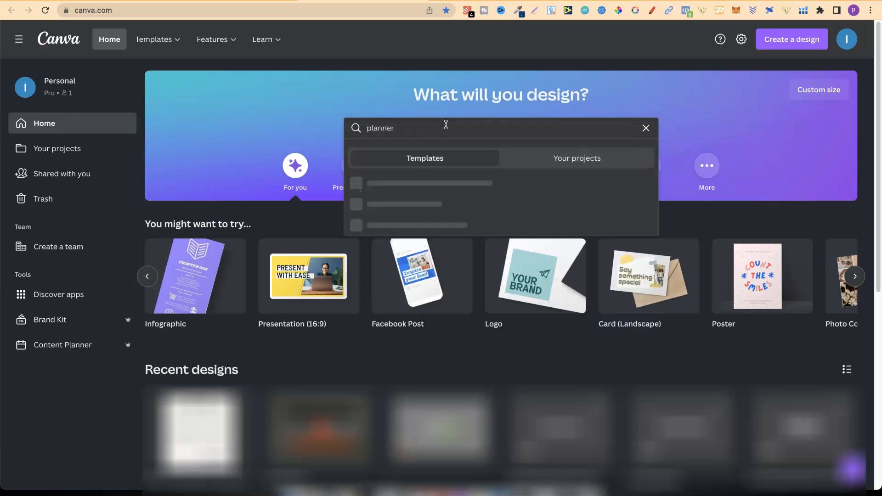
type("ner")
key("Return")
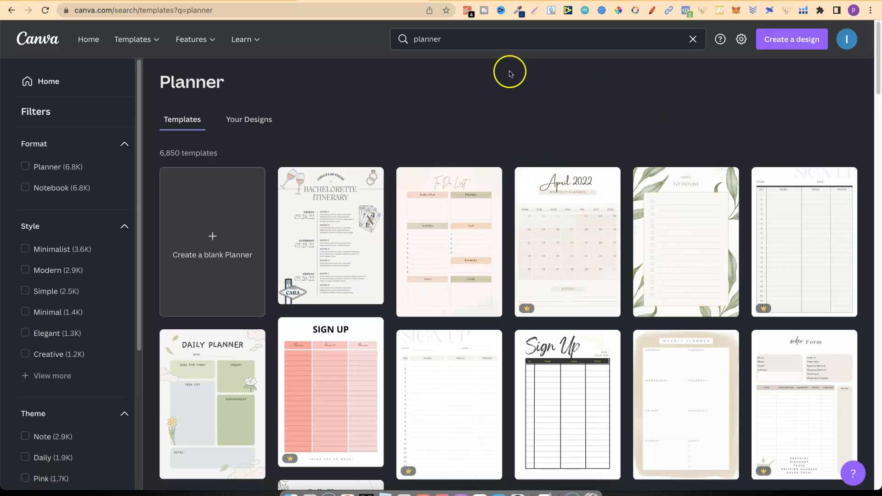
Search the template library for "notebook" instead of planner.
left_click(427, 40)
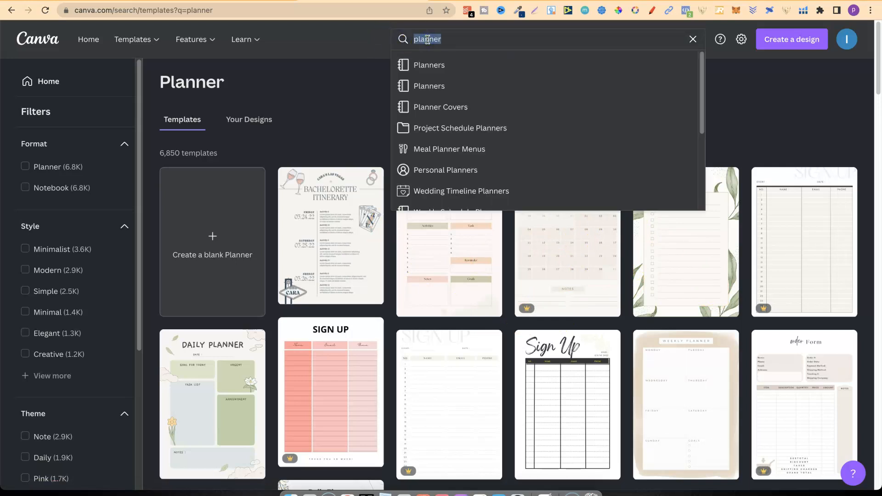
type("notebook")
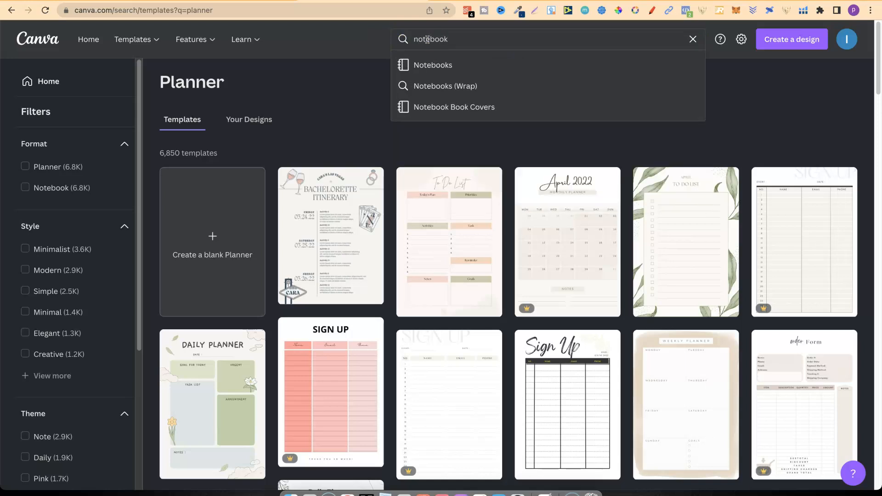
key("Return")
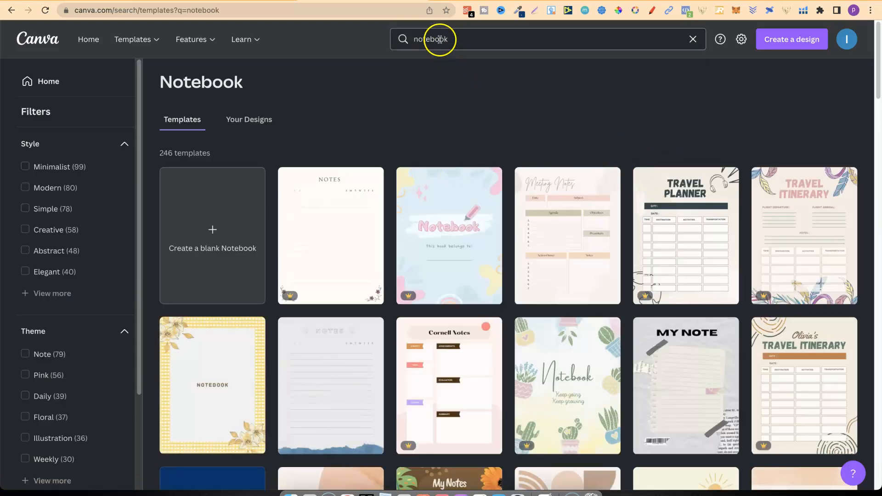
Replace the search term with "journal" and run the template search.
left_click(439, 39)
type("jp")
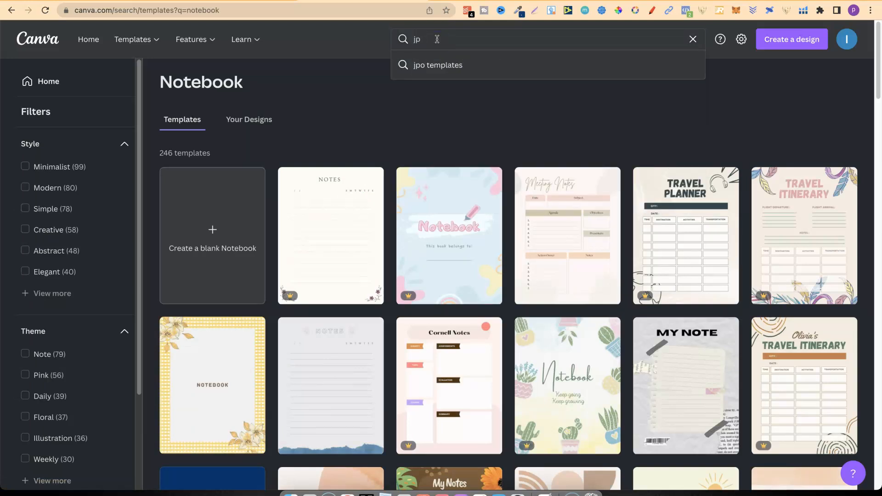
type("jou")
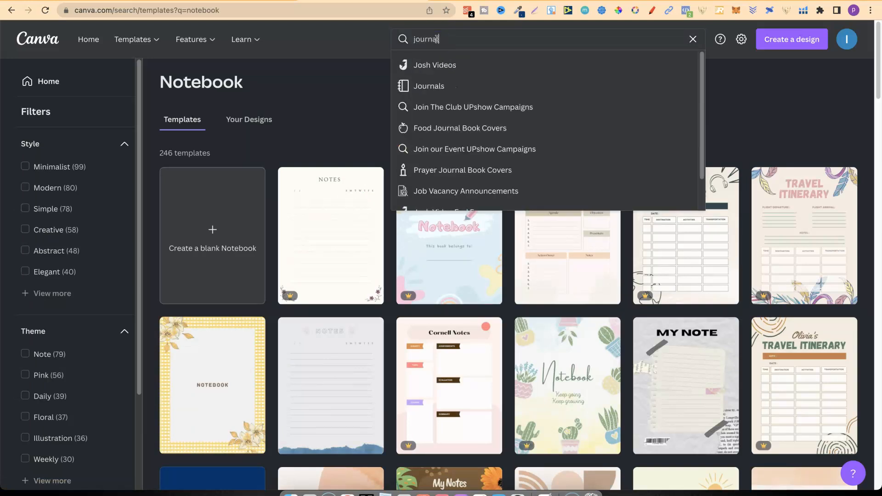
type("rnal")
key("Return")
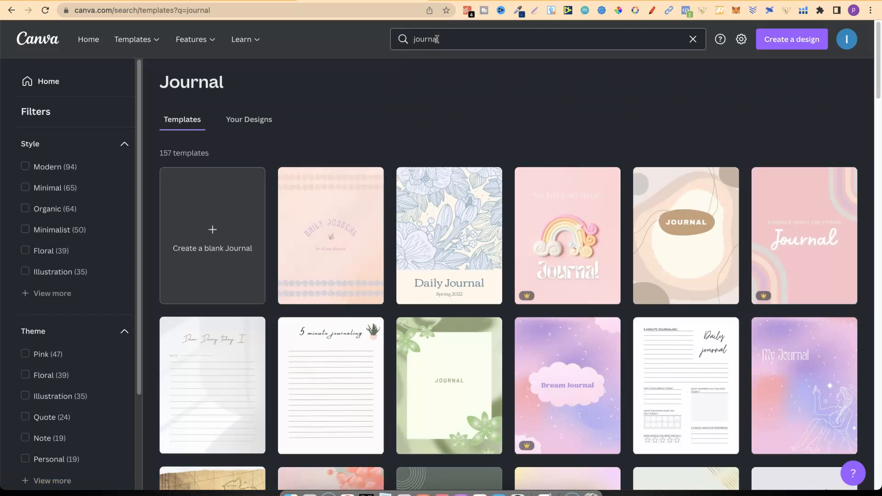
Search the template library for "tracker" in place of journal.
double_click(424, 39)
type("tracker")
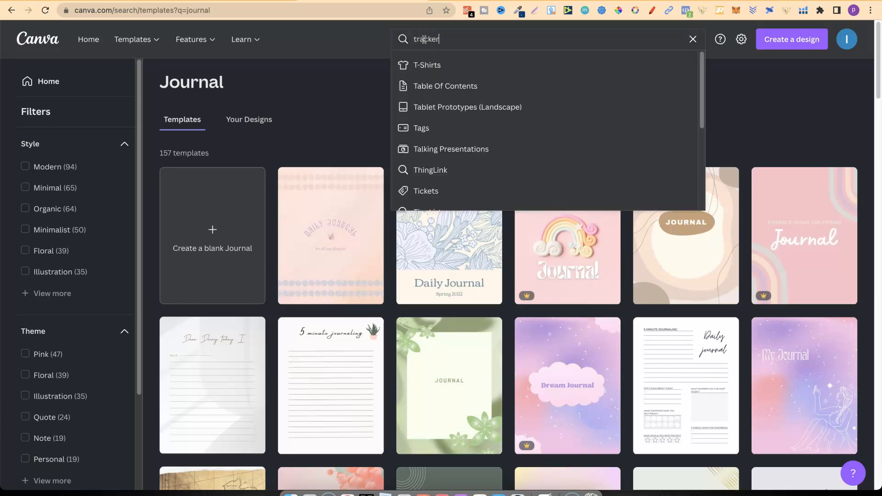
key("Return")
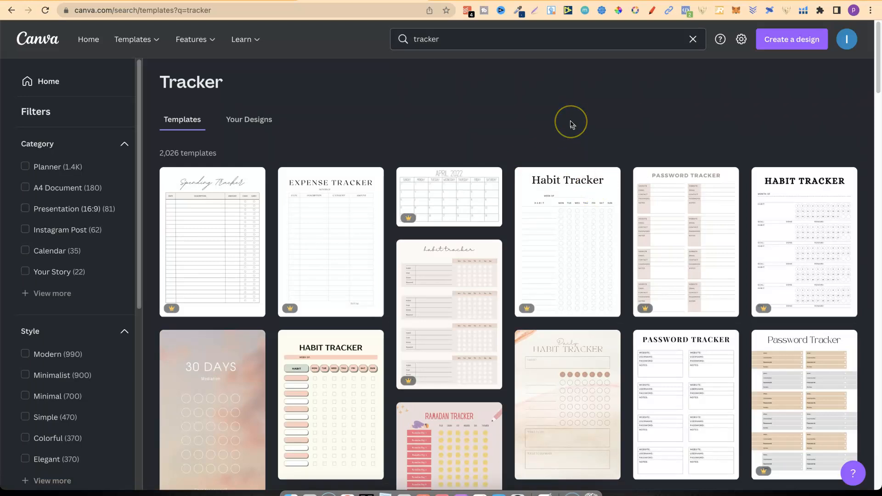
Change the template search back to "planner" and run it.
double_click(425, 40)
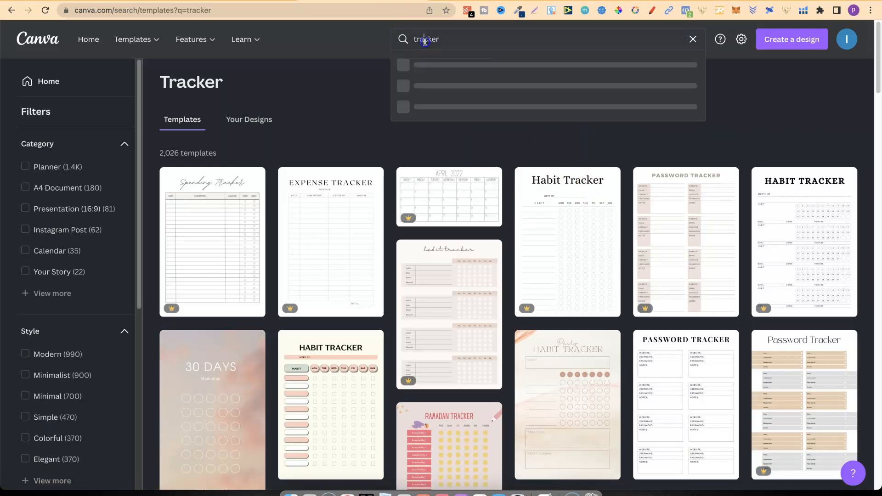
type("plann")
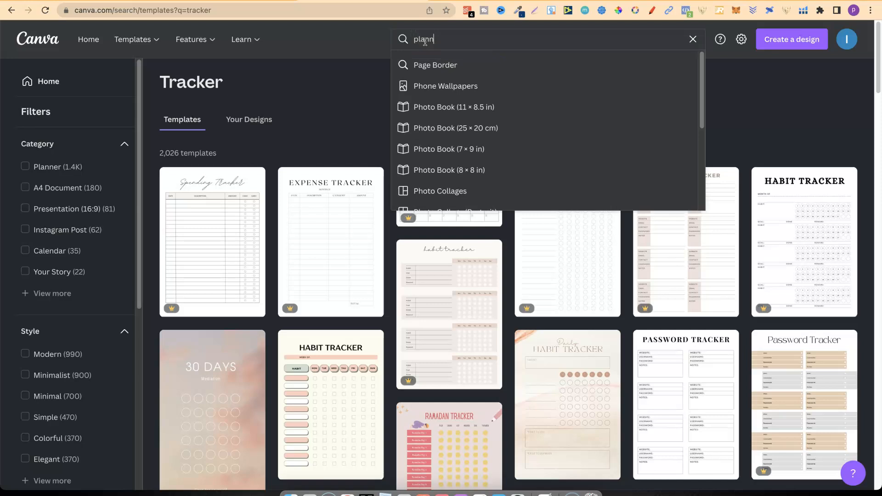
type("er")
key("Return")
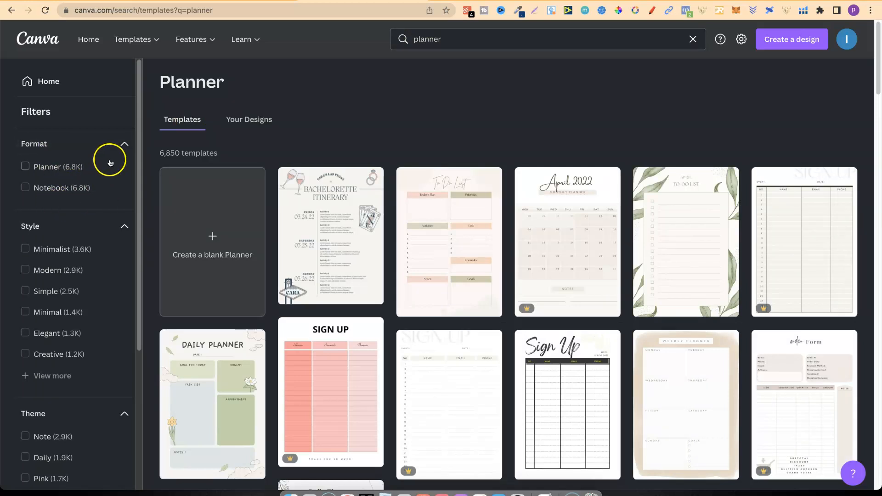
Filter the planner templates by the Illustration theme, look through them, and clear the filter.
left_click_drag(136, 159, 146, 300)
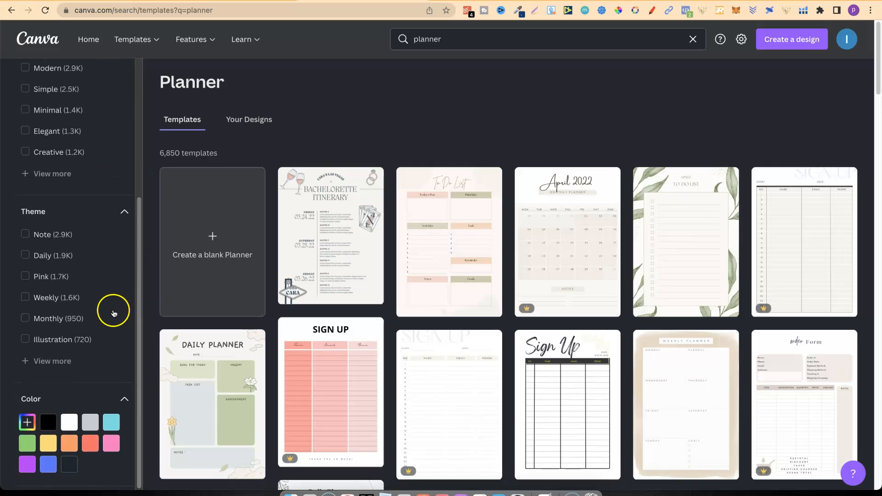
left_click(61, 340)
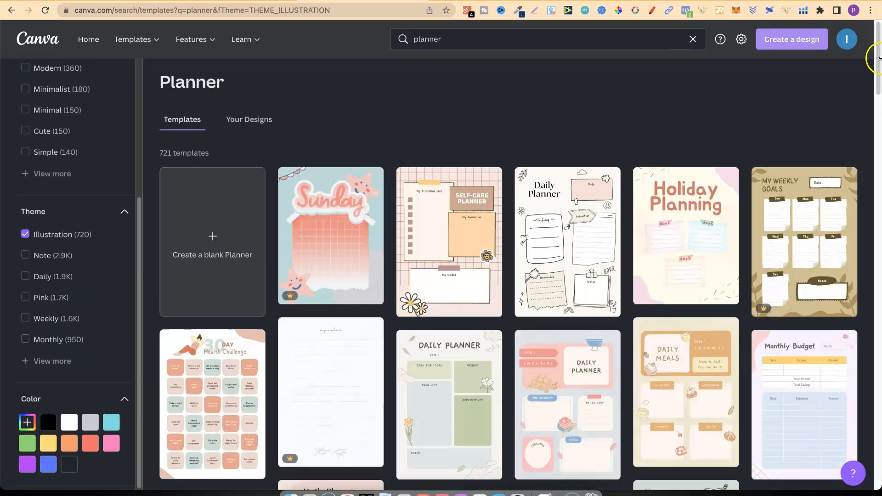
left_click_drag(877, 53, 878, 35)
left_click(67, 235)
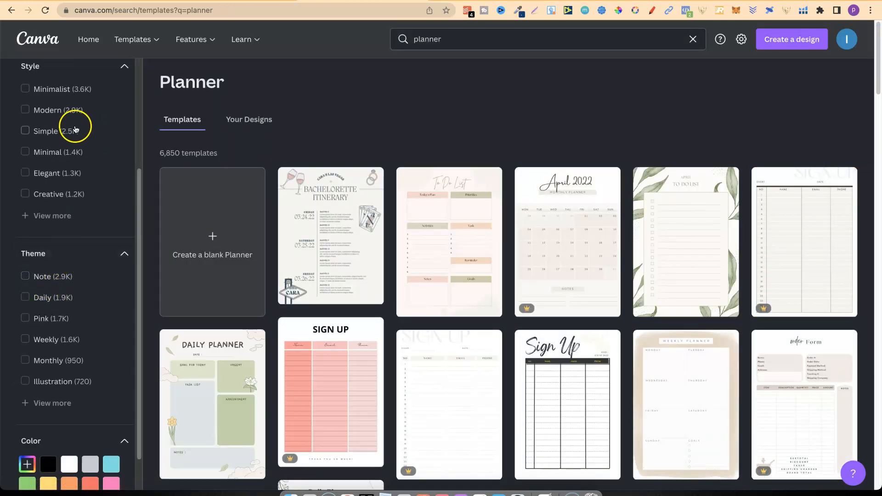
Filter the planner templates by the Note theme, view them, and remove the filter.
left_click_drag(138, 174, 130, 236)
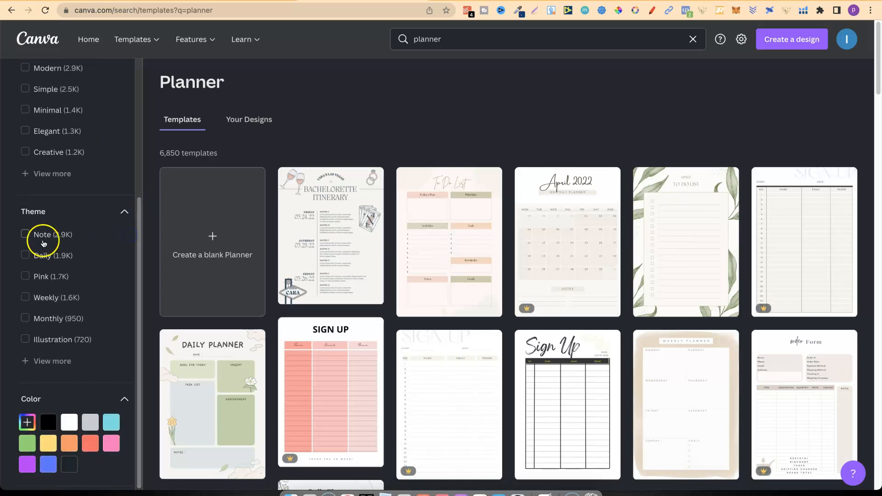
left_click(45, 242)
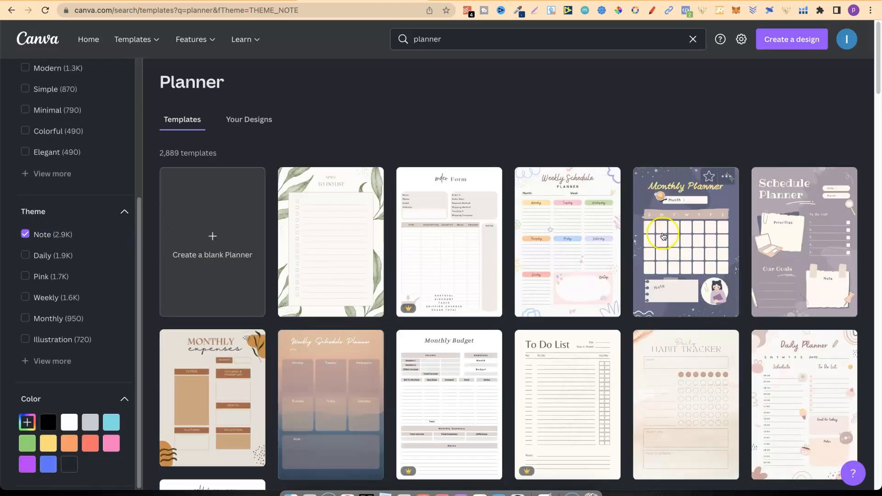
left_click(24, 236)
Filter the planner templates by the Daily theme and clear that filter again.
left_click(39, 256)
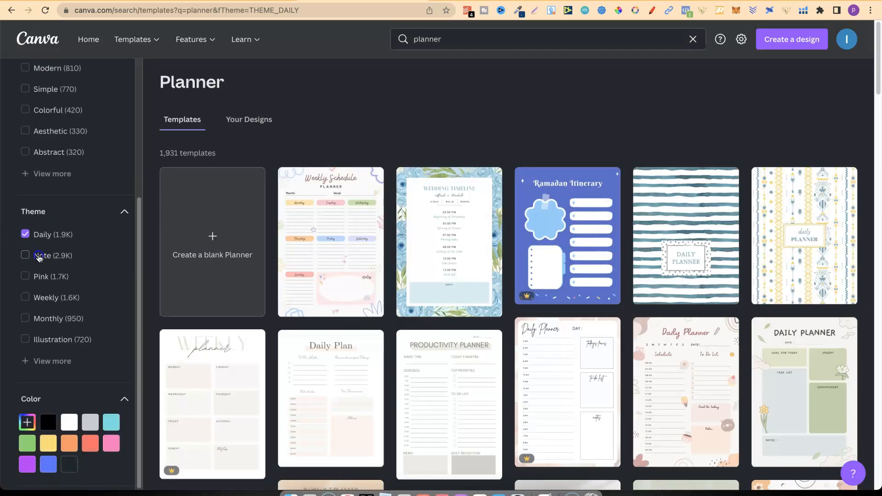
left_click(39, 256)
left_click(49, 235)
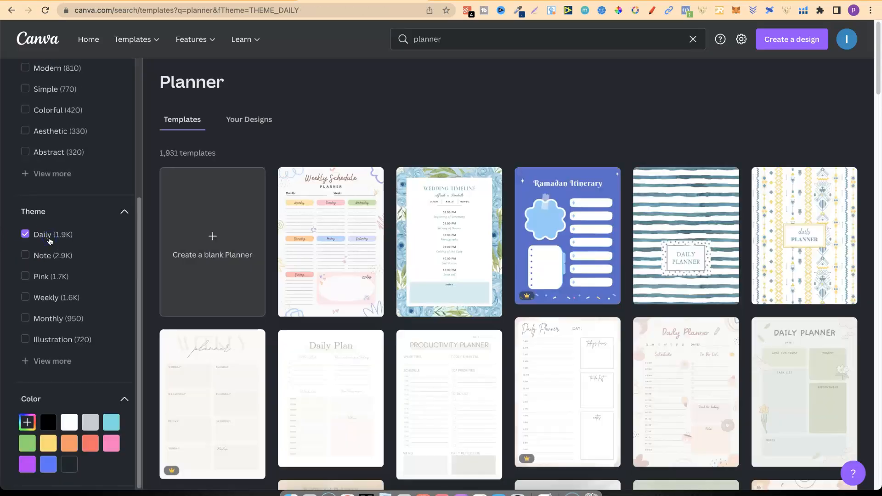
left_click(50, 236)
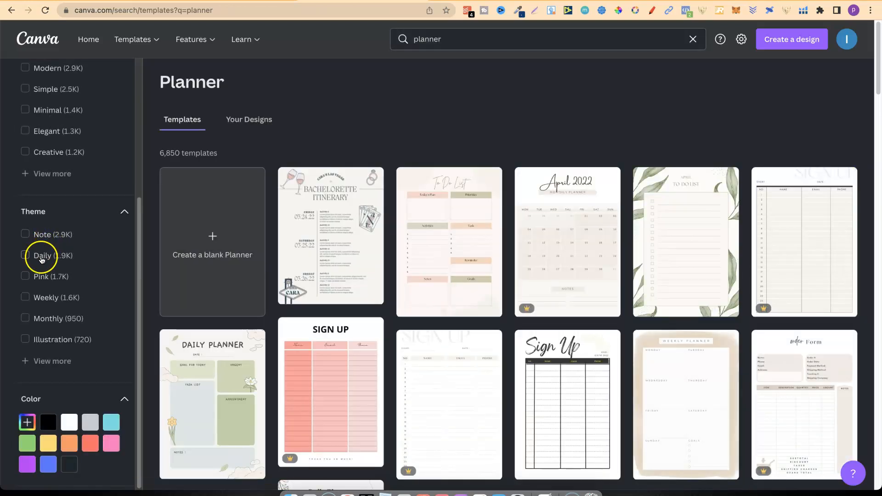
Reapply the Daily theme filter, browse the matching planner templates, and remove the filter.
left_click(41, 258)
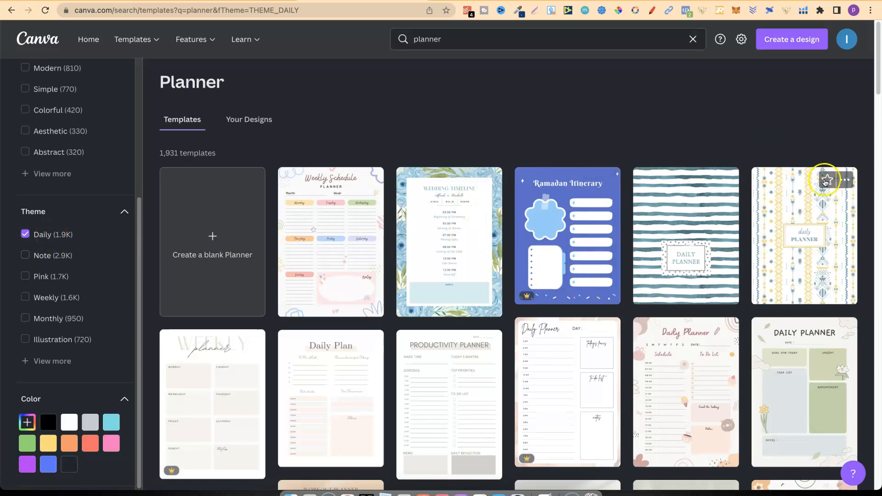
left_click_drag(875, 90, 880, 39)
left_click(25, 234)
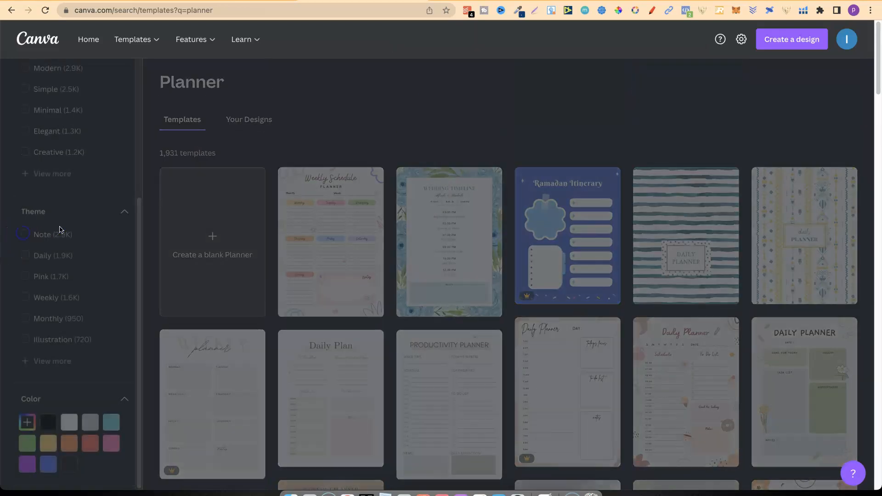
Open the pastel To Do List template with Today's Plan and Priorities boxes from the unfiltered planner templates.
left_click_drag(139, 247, 144, 60)
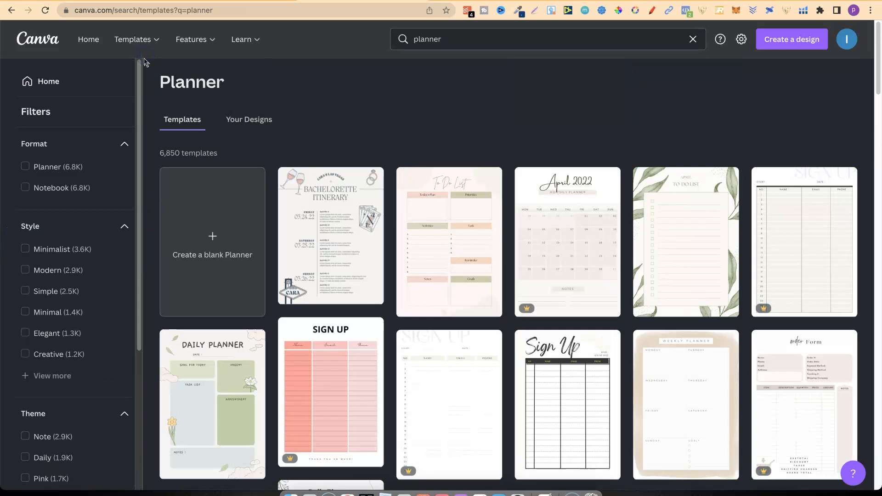
left_click(33, 457)
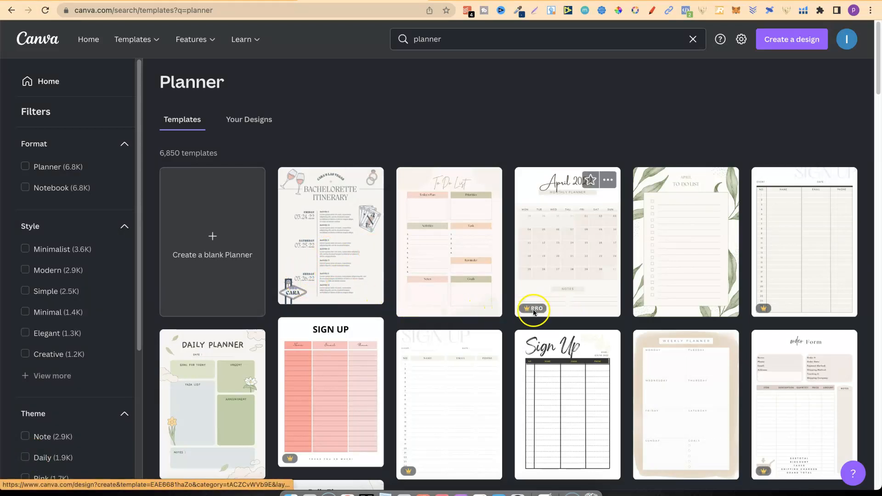
mouse_move(539, 310)
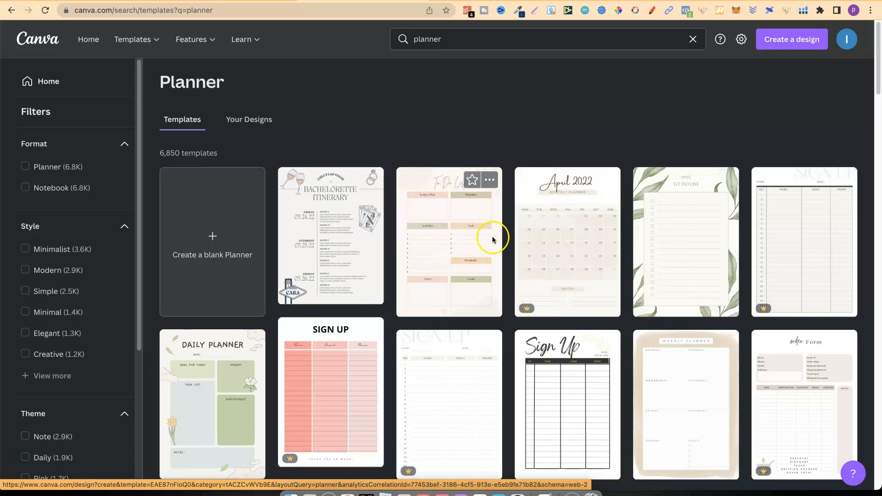
left_click(455, 244)
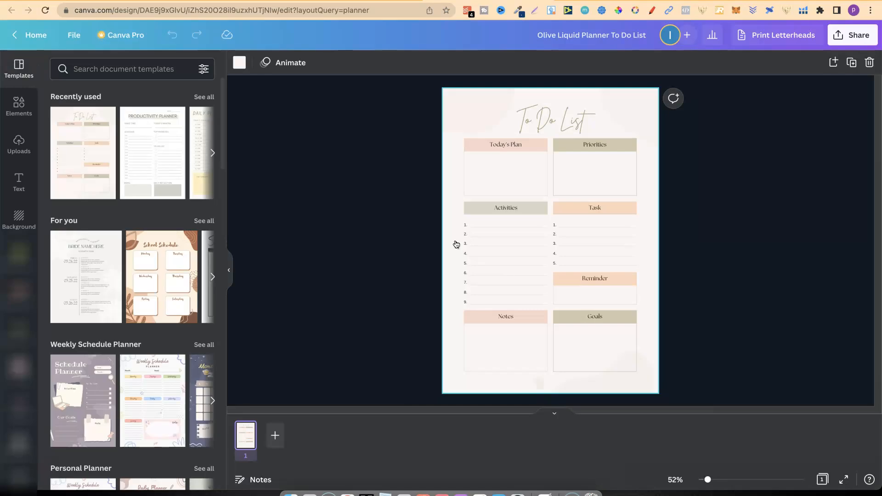
Duplicate the To Do List page once and select the copy.
right_click(247, 433)
left_click(305, 357)
left_click(297, 415)
left_click(275, 429)
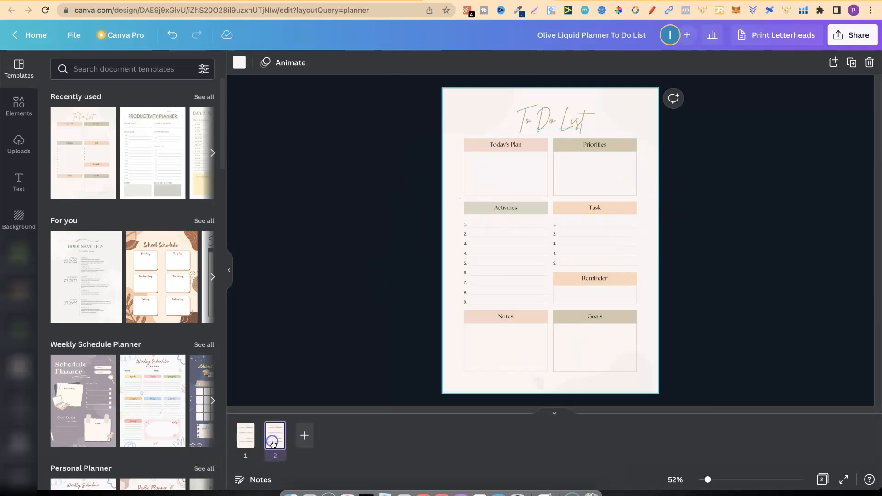
Keep duplicating the To Do List page until the document has 30 pages.
key("super+d")
key("super+d")
key("super+d")
key("super+d")
key("super+d")
key("super+d")
key("super+d")
key("super+d")
key("super+d")
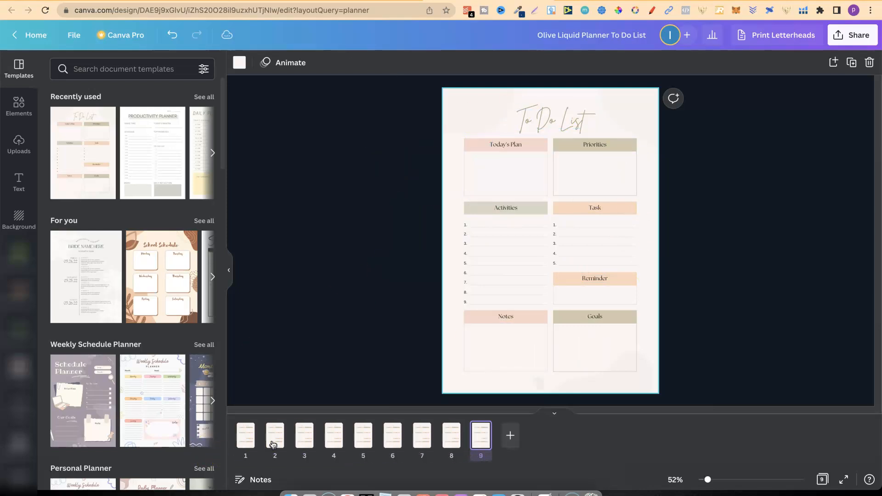
key("super+d")
key("super+d")
key("super+d")
key("super+d")
key("super+d")
key("super+d")
key("super+d")
key("super+d")
key("super+d")
key("super+d")
key("super+d")
key("super+d")
key("super+d")
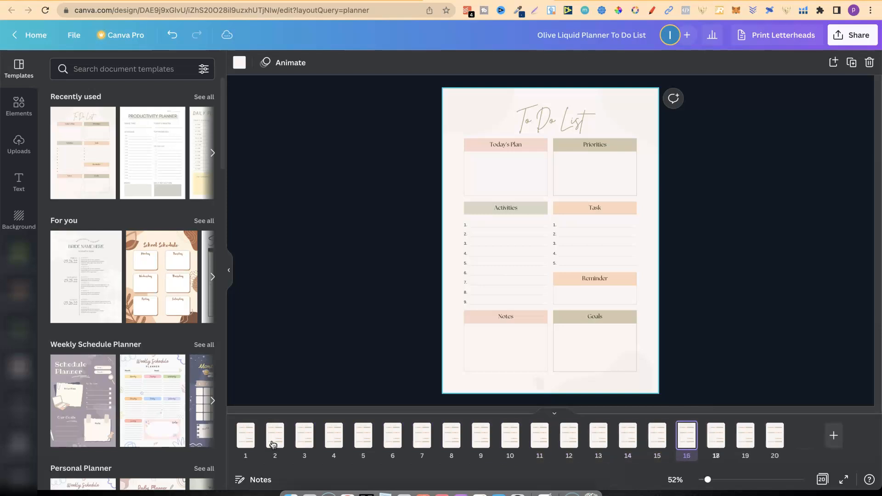
key("super+d")
key("super+d")
key("super+d")
key("super+d")
key("super+d")
key("super+d")
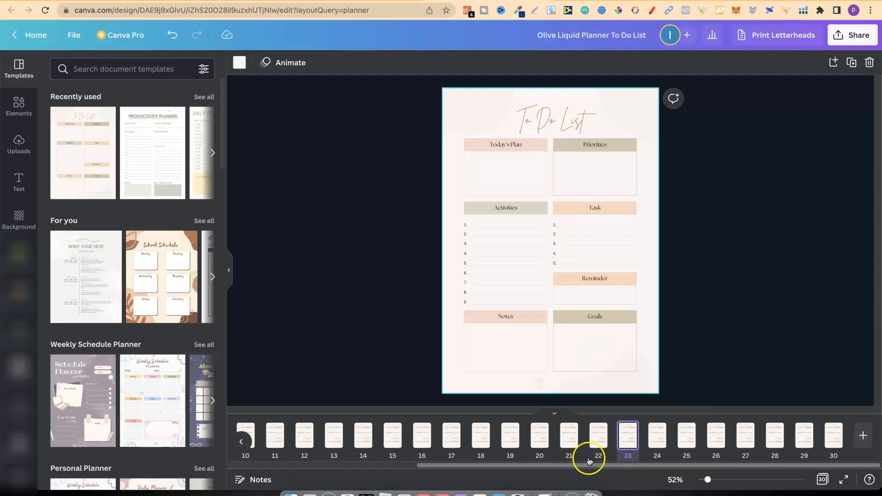
Return to page 1 and review the duplicated To Do List pages one by one through page 8.
left_click_drag(592, 468, 403, 466)
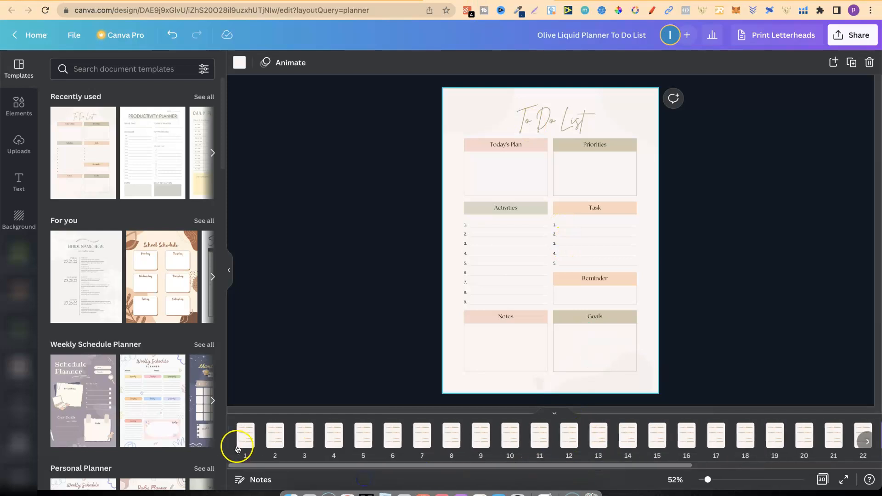
left_click(247, 442)
key("Right")
key("Right")
key("Right")
key("Right")
key("Right")
key("Right")
key("Right")
key("Right")
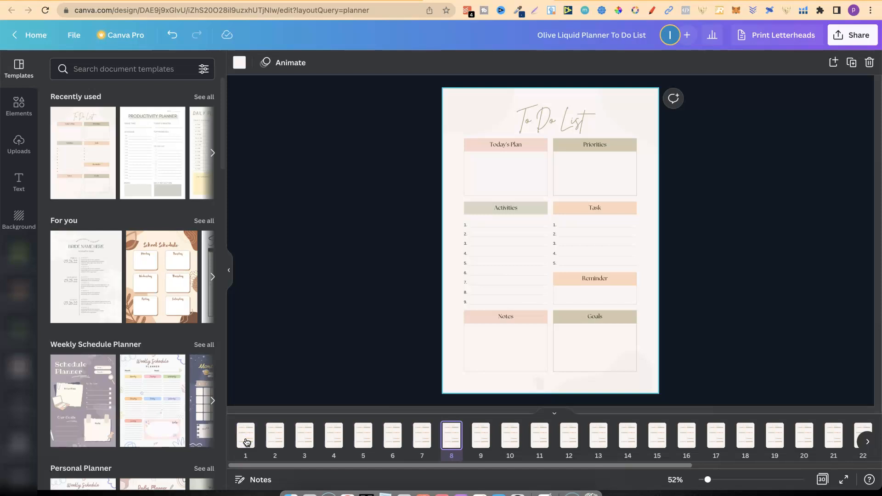
Select page 2 and undo the page duplications until only two To Do List pages remain.
left_click(285, 440)
left_click(275, 442)
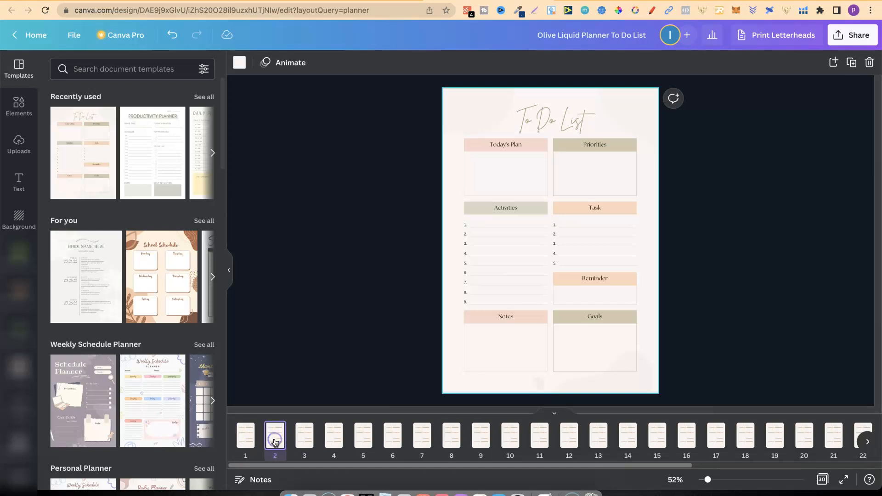
left_click(171, 37)
left_click(171, 38)
left_click(171, 38)
left_click(171, 38)
left_click(171, 38)
left_click(171, 38)
left_click(171, 38)
left_click(171, 37)
left_click(171, 37)
left_click(171, 37)
left_click(171, 38)
left_click(171, 38)
left_click(171, 38)
left_click(171, 38)
left_click(171, 38)
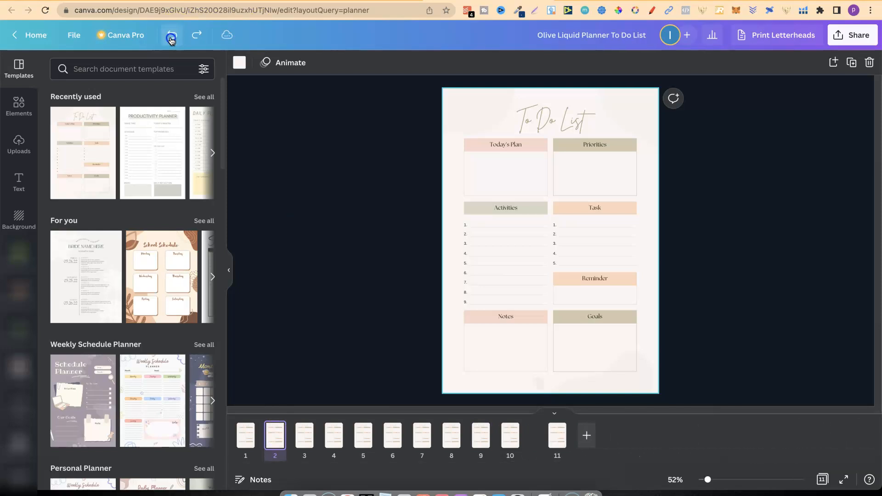
left_click(171, 38)
left_click(171, 37)
left_click(171, 38)
left_click(171, 38)
left_click(171, 37)
left_click(171, 38)
left_click(171, 38)
left_click(171, 38)
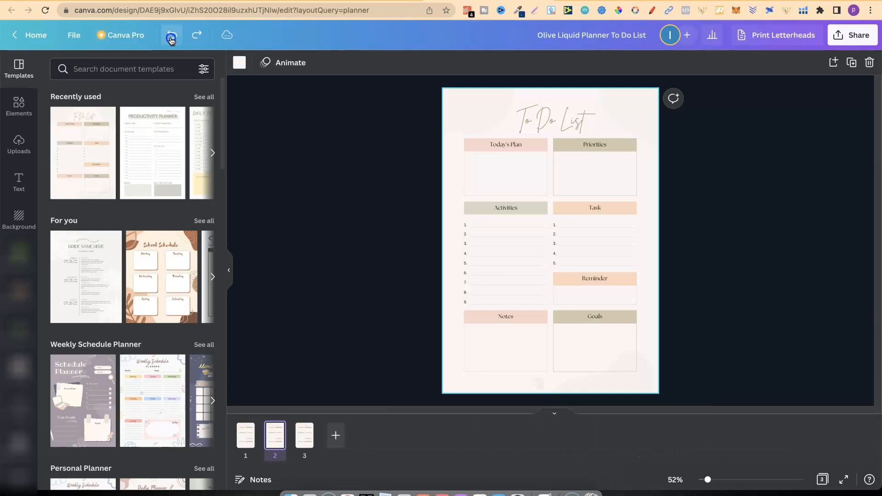
left_click(171, 38)
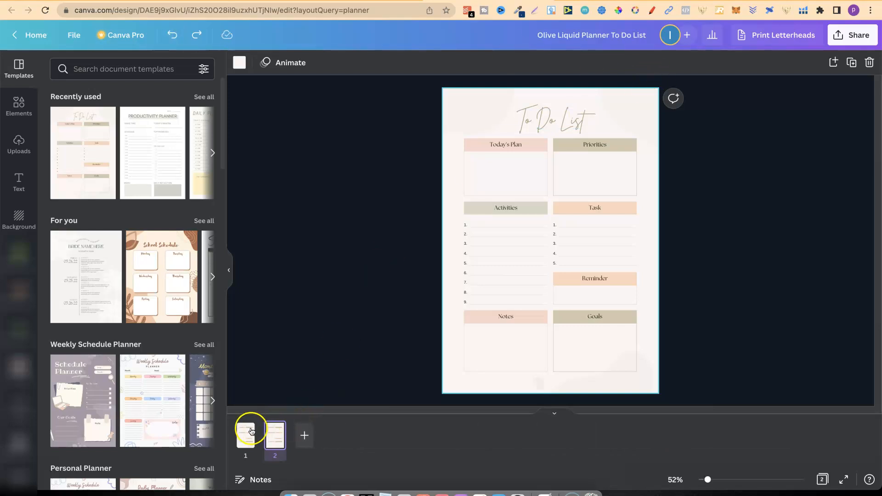
Compare the two remaining pages, check the planner template results in the other browser tab, and return to page 1 of the design.
left_click(248, 438)
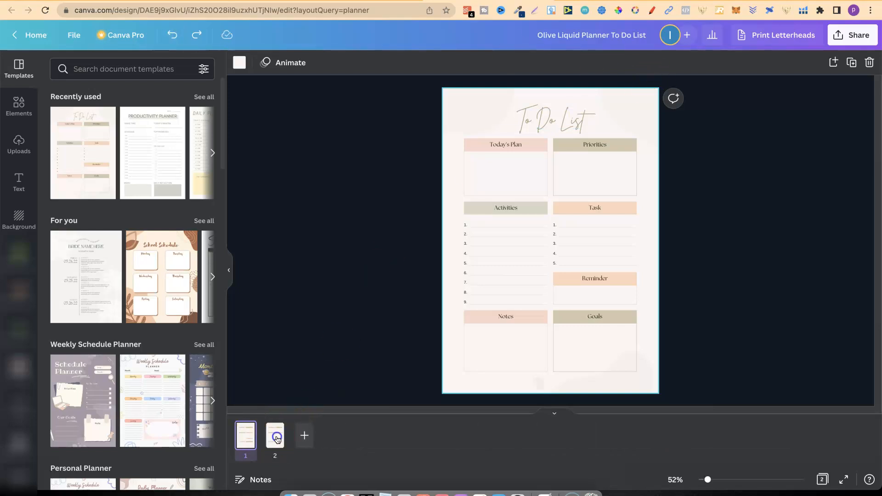
left_click(277, 439)
left_click(244, 438)
left_click(350, 6)
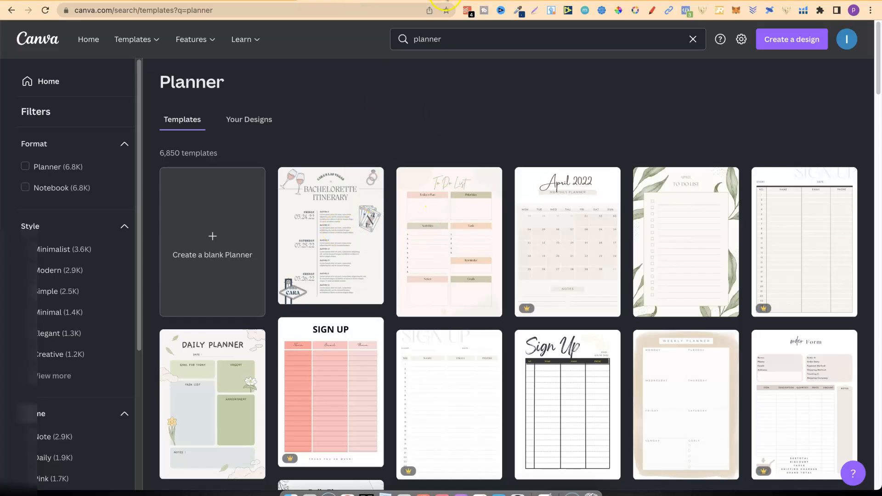
left_click(447, 1)
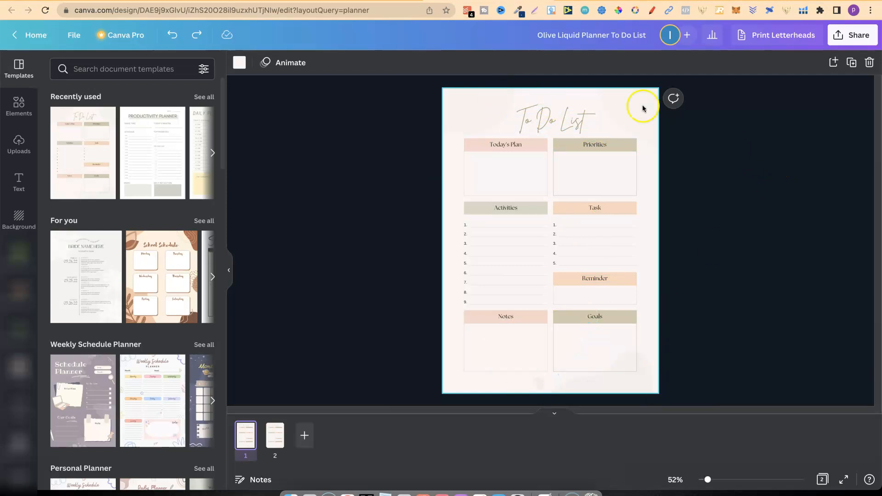
Delete the faint decorative background shapes around the upper and lower edges of page 1.
left_click(470, 98)
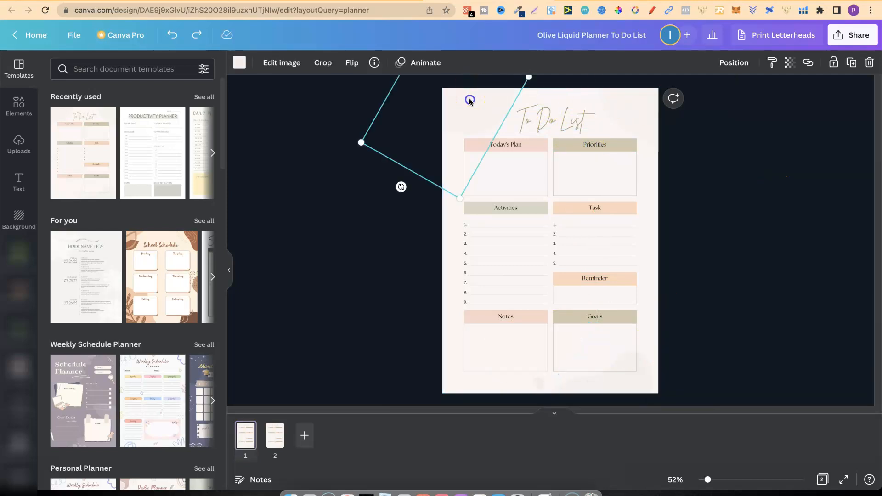
left_click(870, 63)
left_click(650, 99)
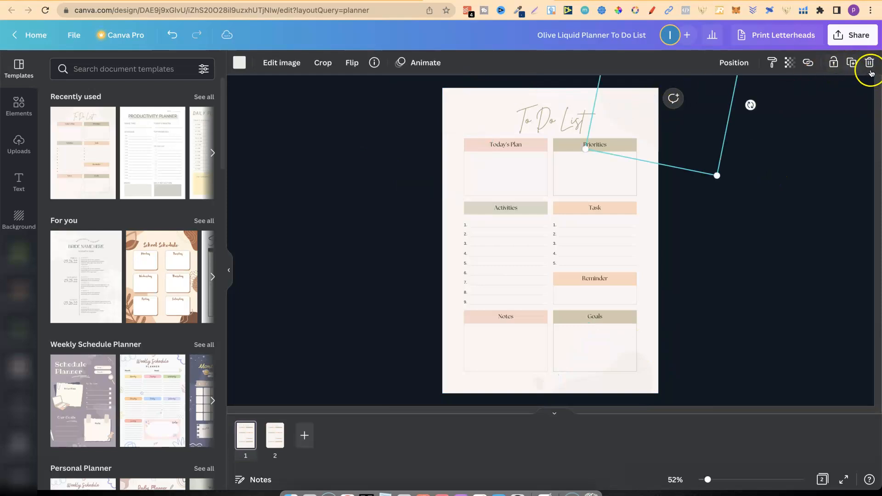
left_click(873, 71)
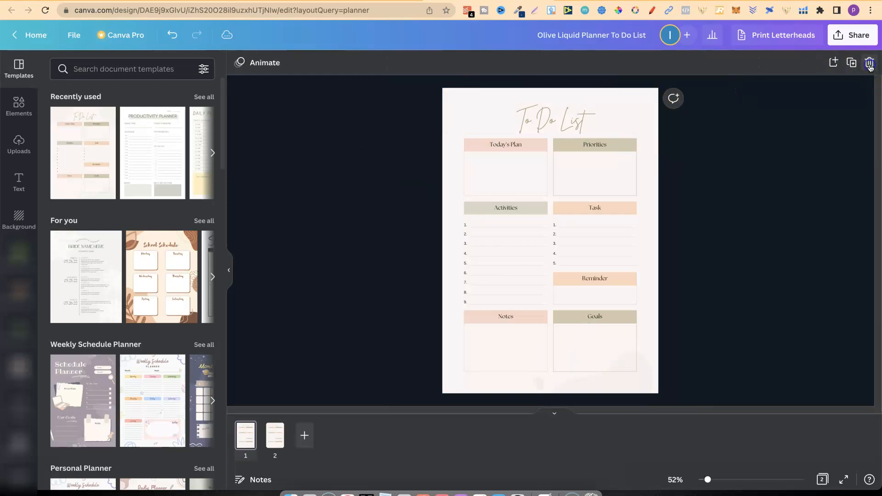
left_click(539, 388)
left_click(868, 64)
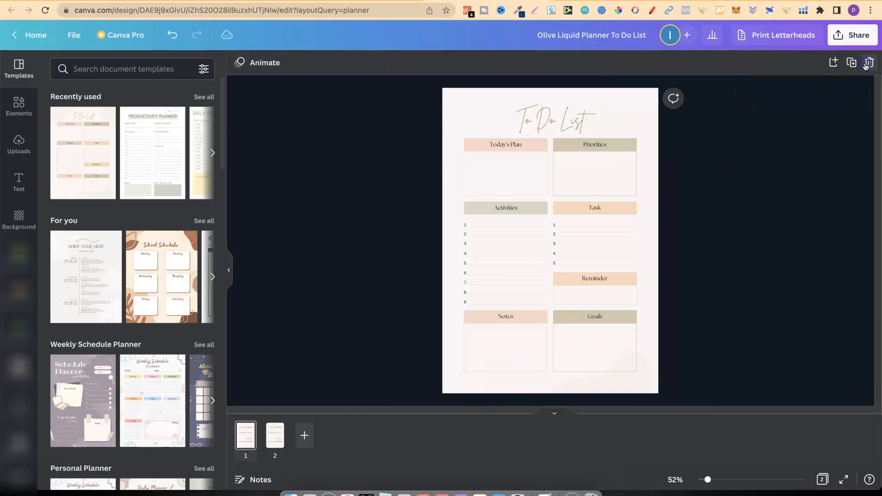
left_click(627, 389)
left_click(869, 63)
Set the To Do List title's font to Before Christmas Regular.
key("Tab")
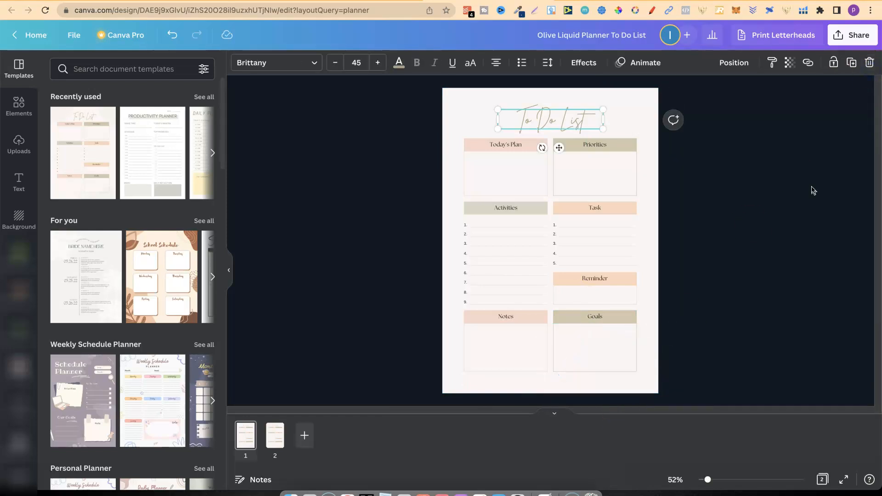
left_click(276, 63)
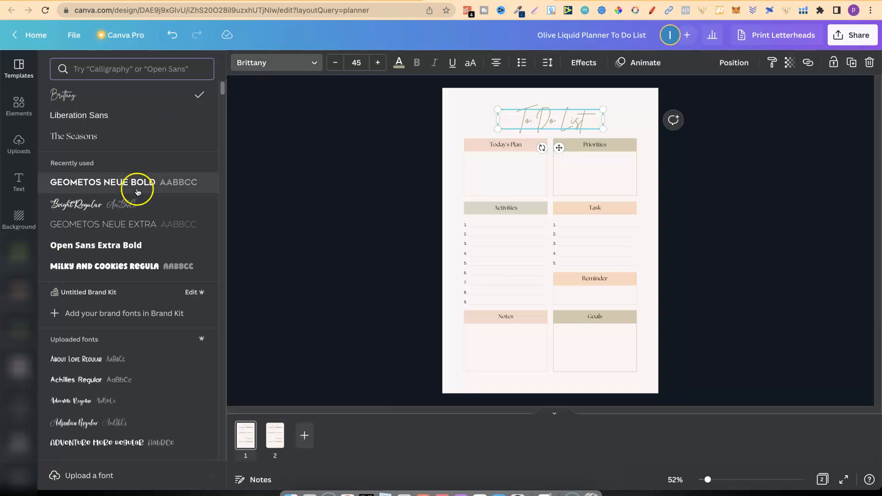
left_click_drag(224, 87, 224, 126)
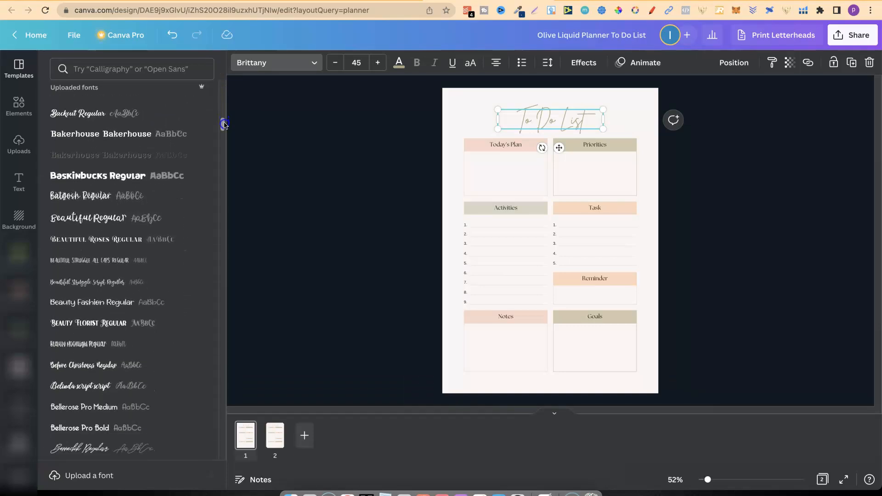
left_click(89, 209)
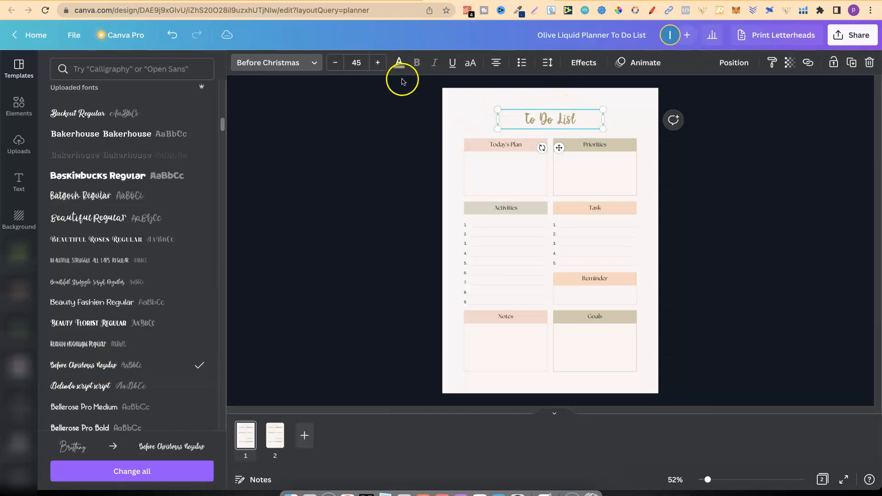
Colour the To Do List title black and make its text box slightly narrower.
left_click(399, 63)
left_click(89, 120)
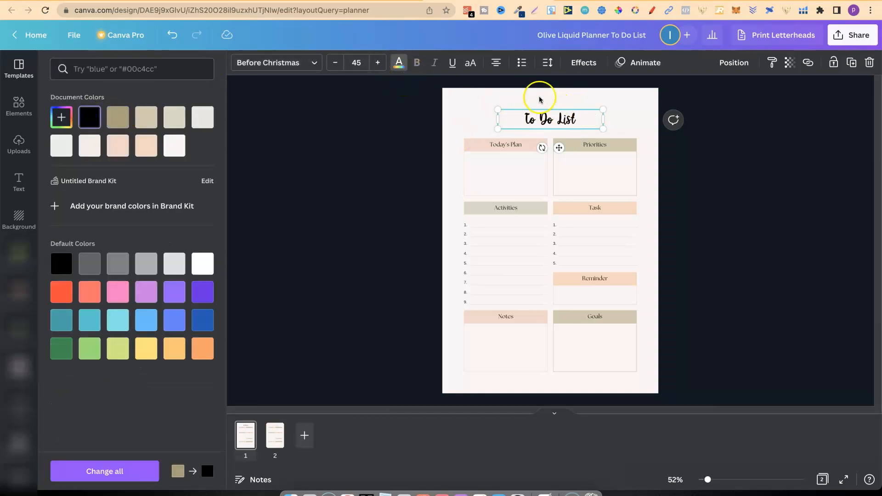
mouse_move(603, 120)
left_mouse_down()
mouse_move(569, 120)
mouse_move(597, 119)
left_mouse_up()
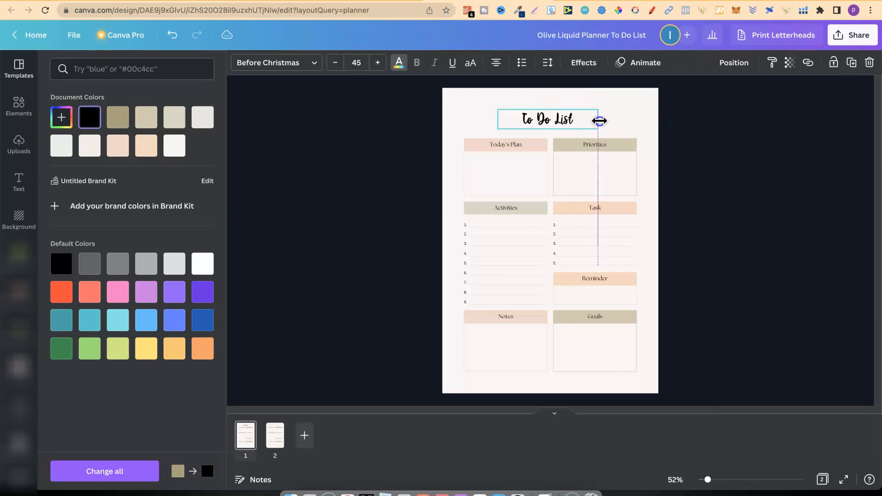
Set the To Do List title's font to Bright Regular.
left_click(310, 63)
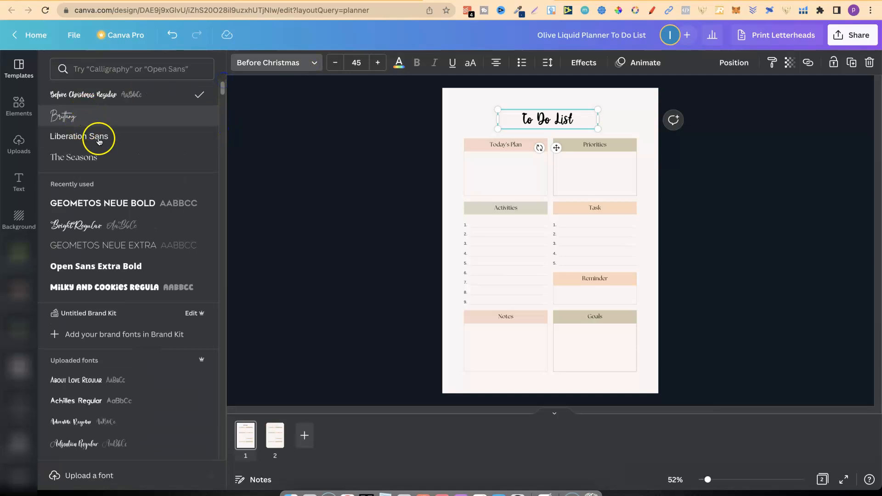
left_click(88, 225)
left_click(646, 117)
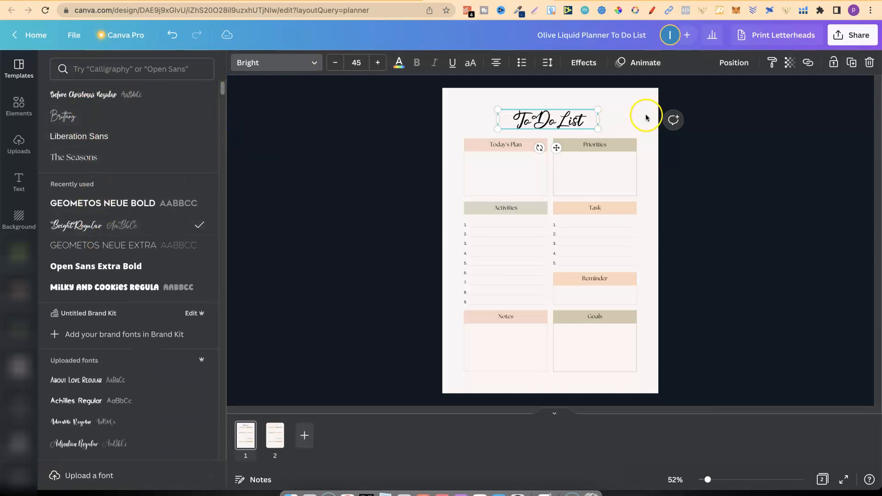
Set the Today's Plan, Priorities, Activities and Task headings to the Christmas Love Regular font.
left_click(492, 146)
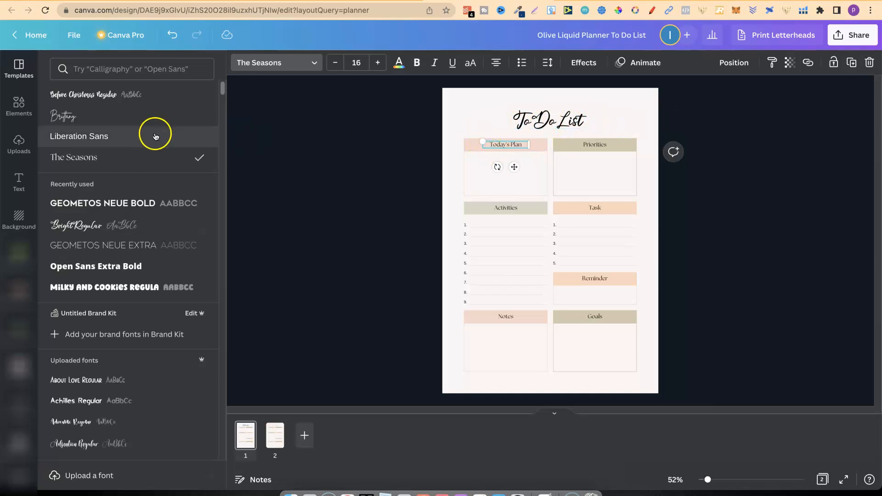
left_click_drag(221, 89, 223, 173)
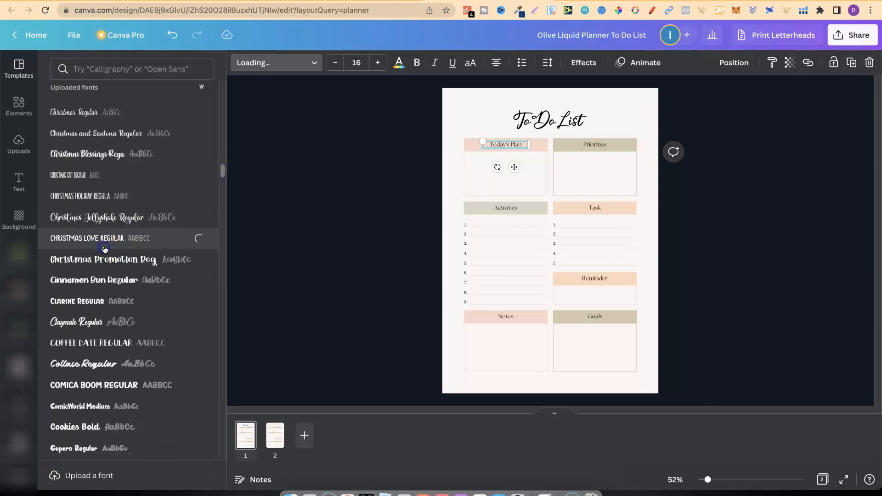
left_click(595, 147)
left_click(165, 239)
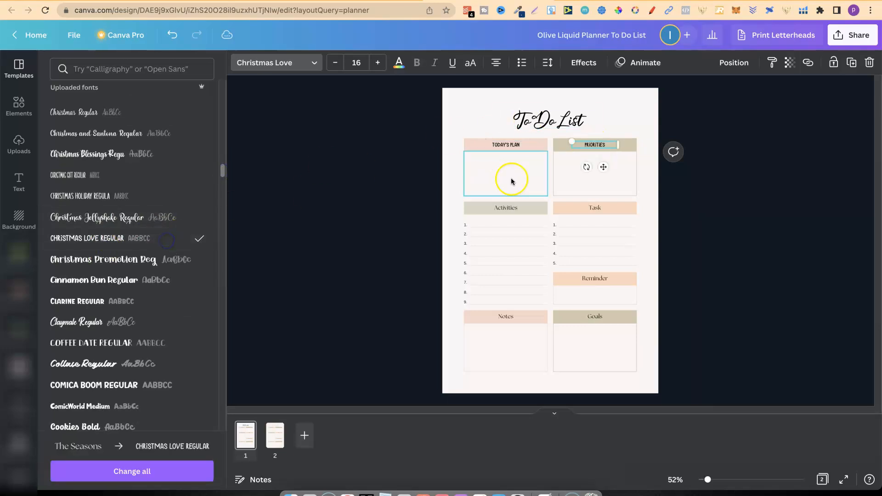
left_click(517, 208)
left_click(159, 239)
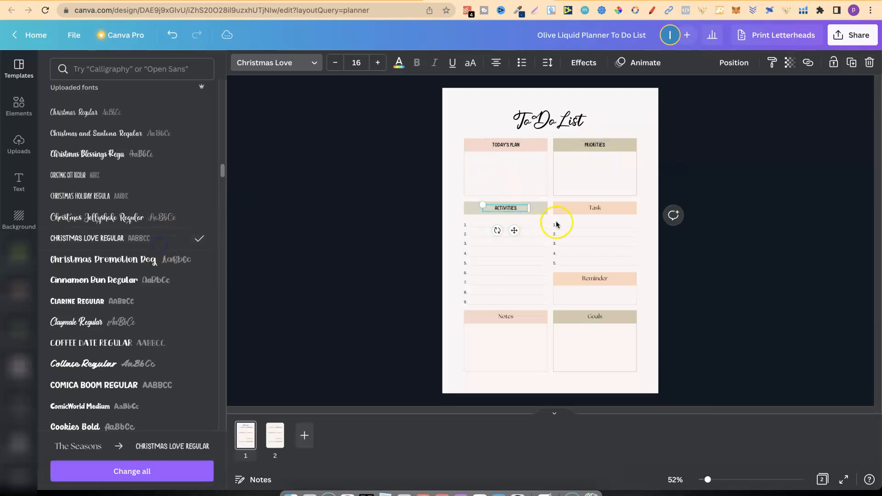
left_click(585, 208)
left_click(159, 236)
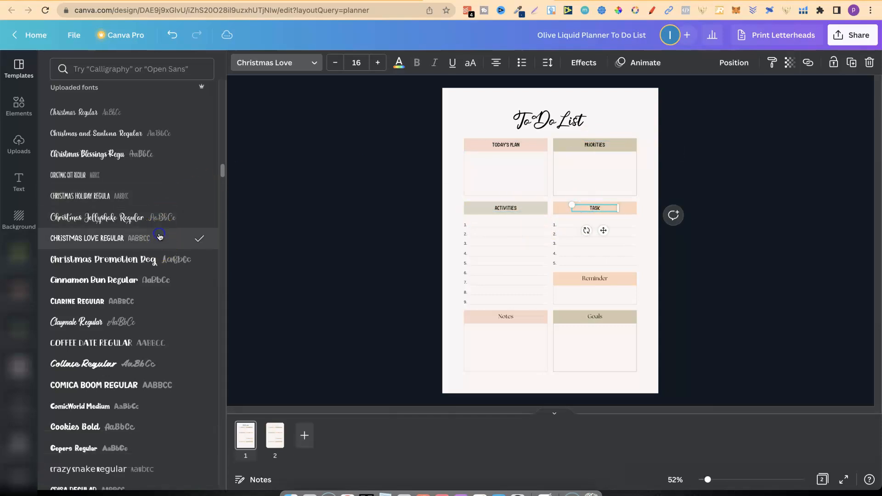
Apply the Christmas Love Regular font to the Reminder, Notes and Goals headings.
left_click(580, 277)
left_click(138, 238)
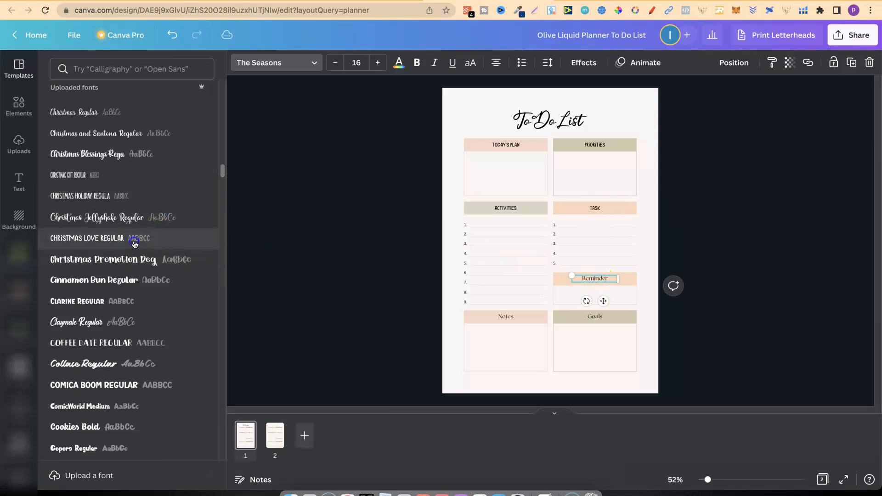
left_click(507, 316)
left_click(144, 238)
left_click(595, 318)
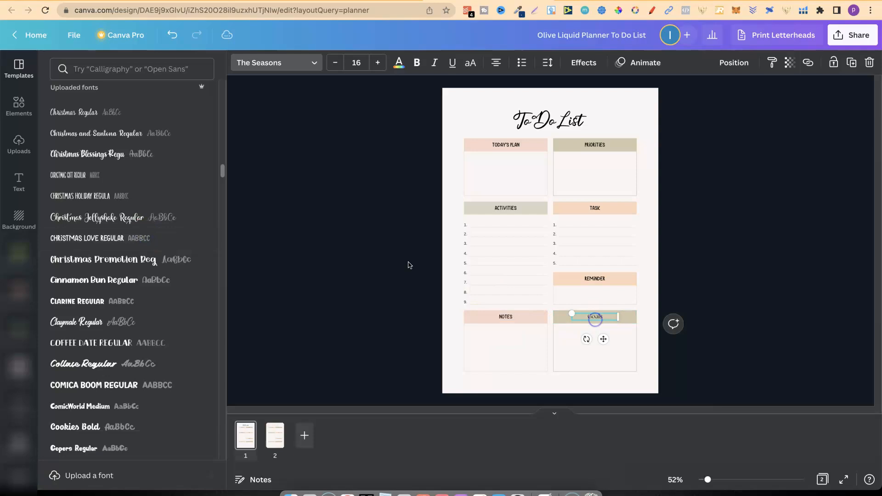
left_click(124, 238)
left_click(743, 215)
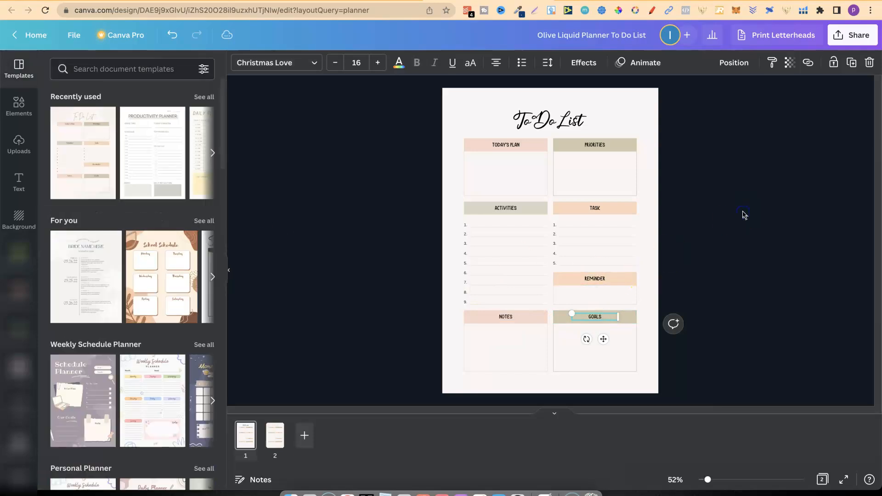
Recolour the Today's Plan heading bar and the outline of its box with the medium-light grey default colour.
left_click(469, 142)
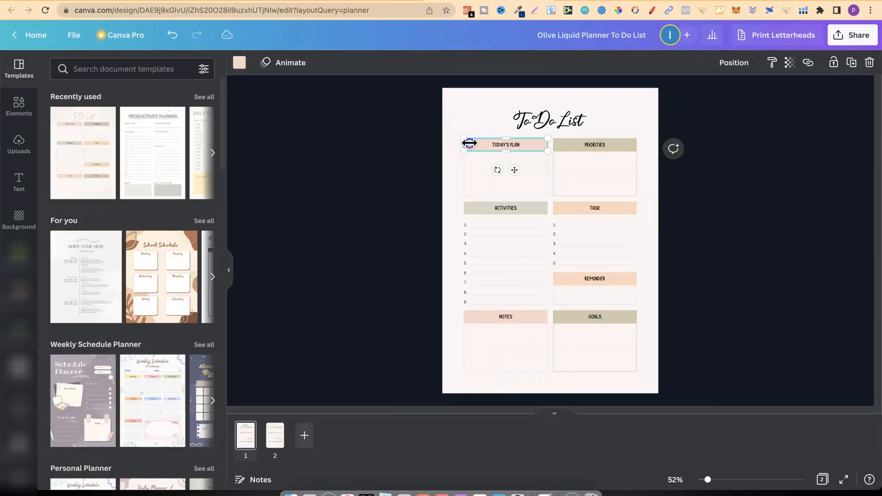
left_click(239, 63)
left_click(172, 263)
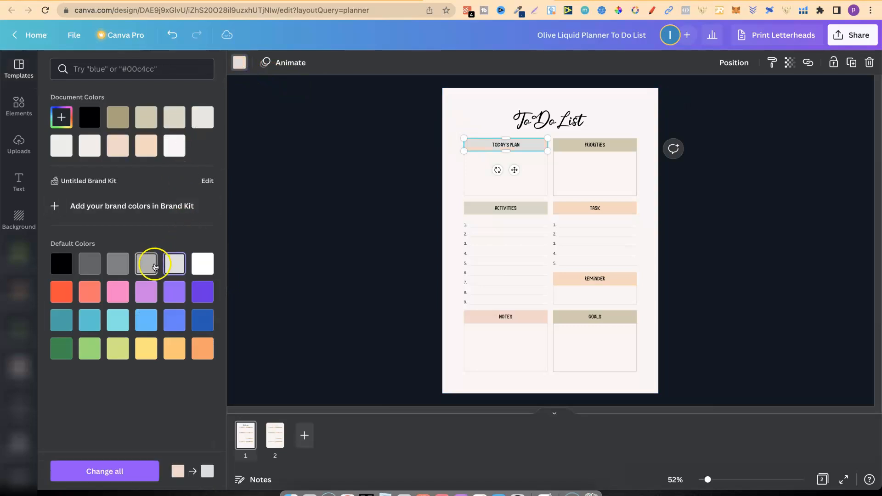
left_click(147, 265)
left_click(482, 173)
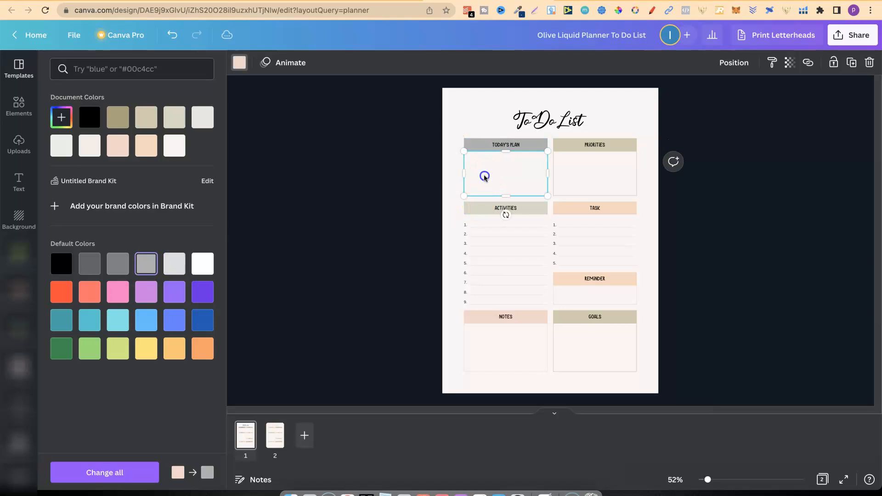
left_click(147, 264)
Recolour the Priorities heading bar and the outline of its box in the same grey as Today's Plan.
left_click(629, 143)
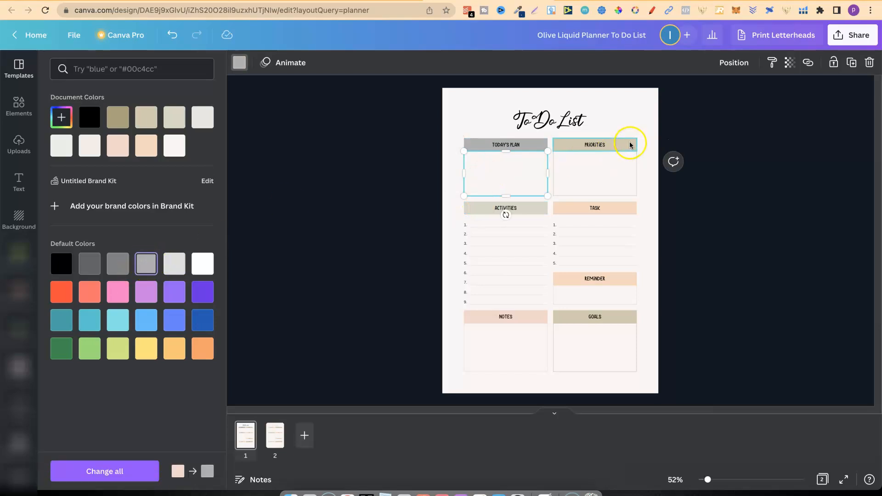
left_click(154, 265)
left_click(557, 191)
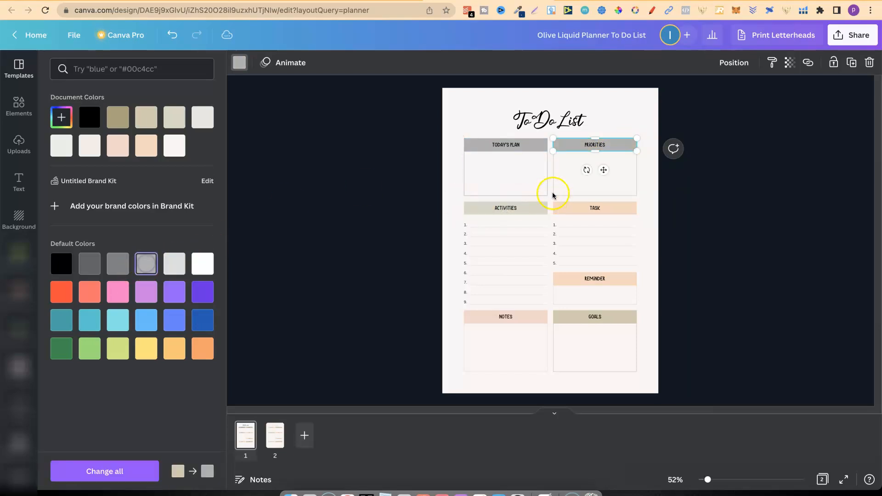
left_click(180, 265)
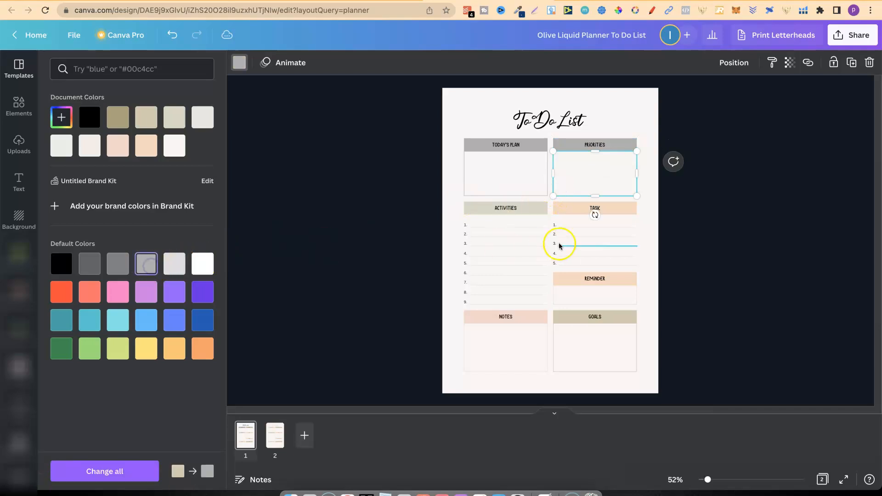
Recolour the Task and Activities heading bars with the medium-light grey default colour.
left_click(618, 209)
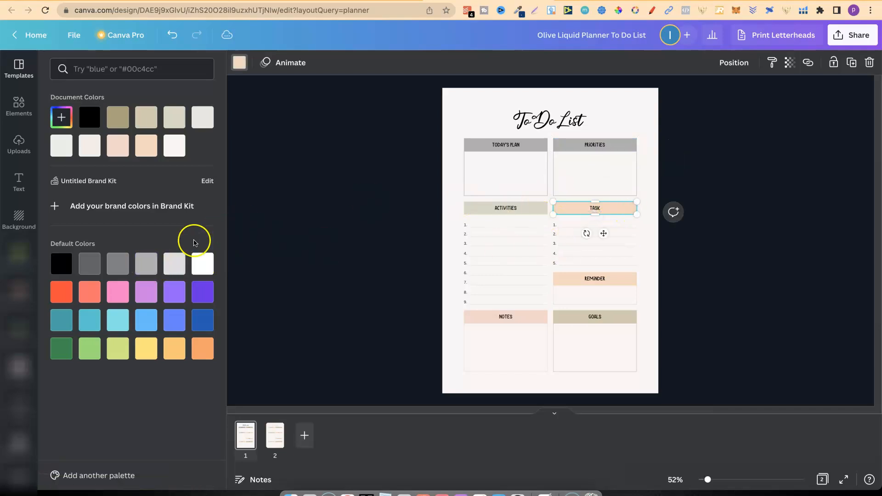
left_click(145, 264)
left_click(484, 210)
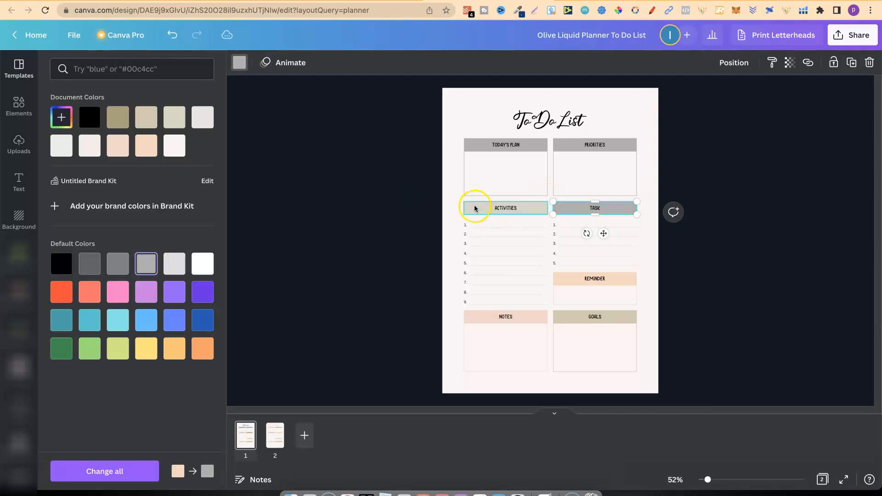
left_click(143, 260)
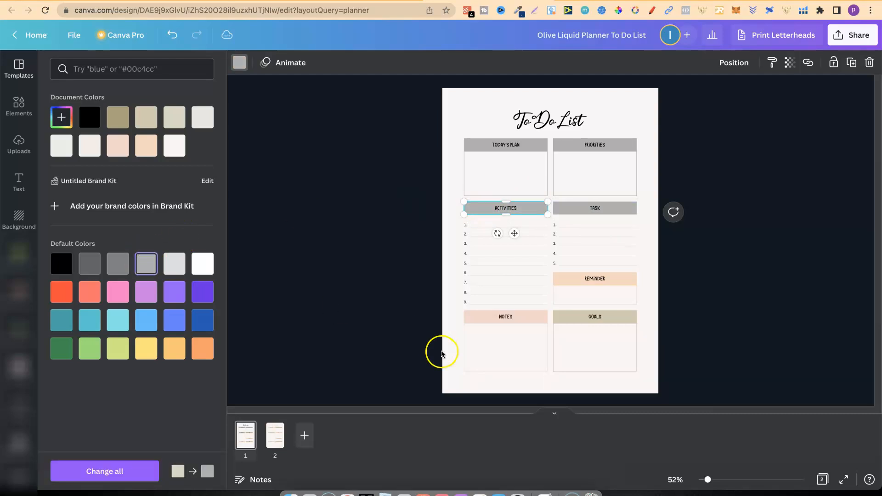
Recolour the Reminder heading bar and the outline of its box in the same medium-light grey.
left_click(618, 278)
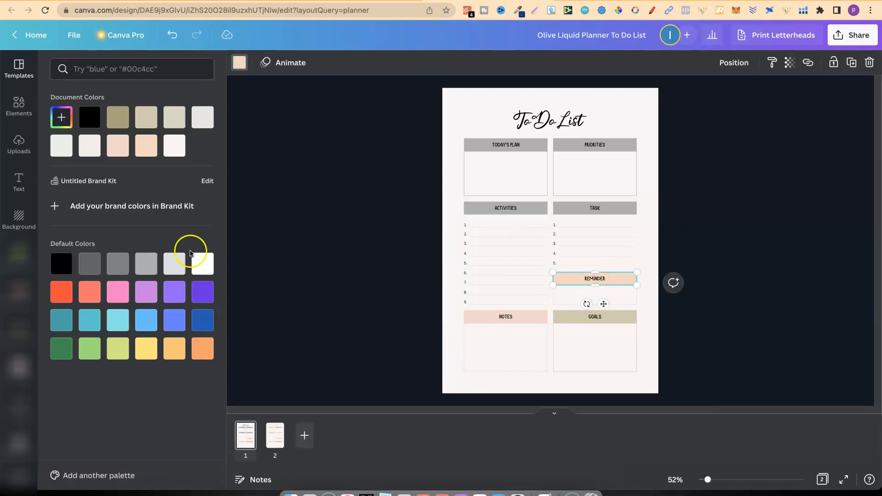
left_click(143, 265)
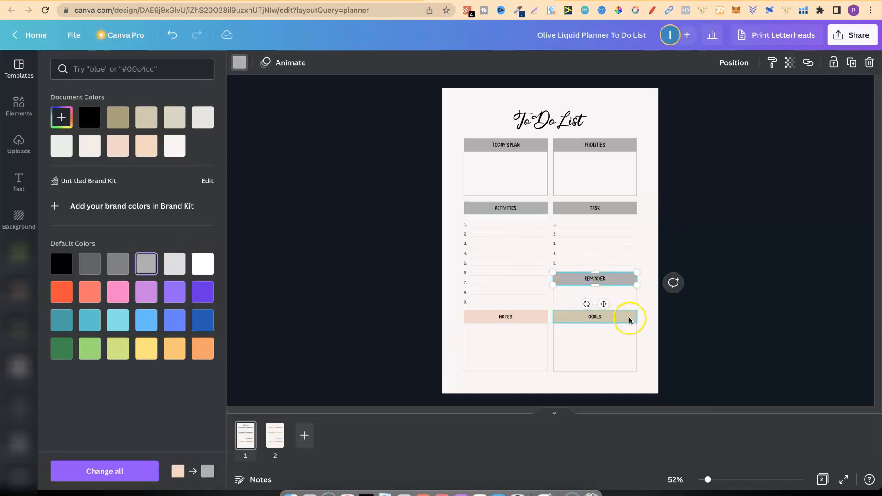
left_click(626, 296)
left_click(152, 271)
Recolour the Notes heading bar and the outline of its box in the same medium-light grey.
left_click(475, 316)
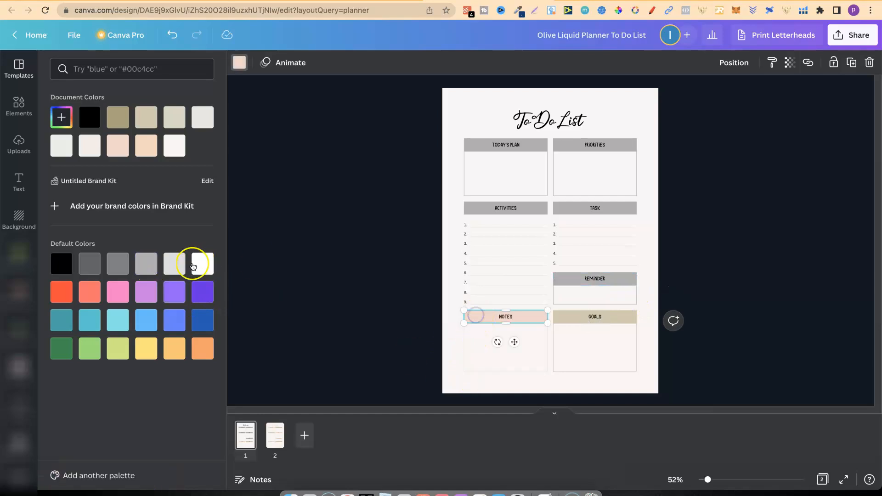
left_click(147, 266)
left_click(473, 344)
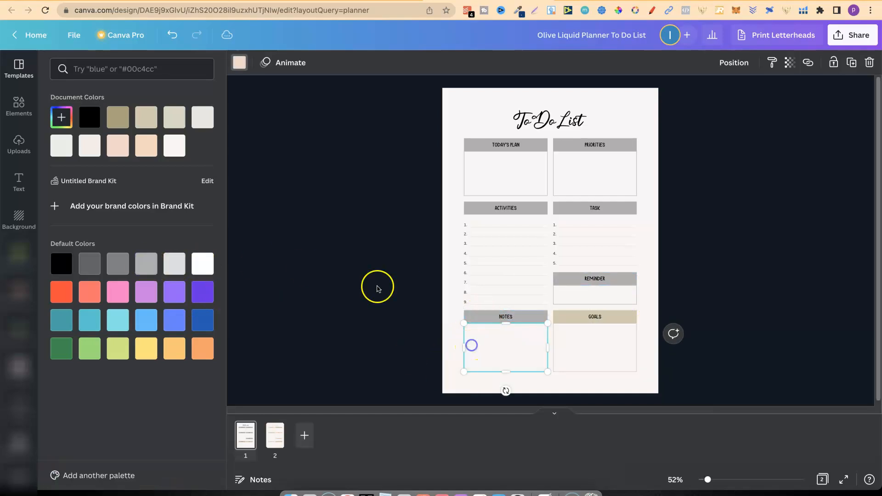
left_click(159, 266)
Recolour the Goals heading bar and the outline of its box in the same medium-light grey.
left_click(619, 318)
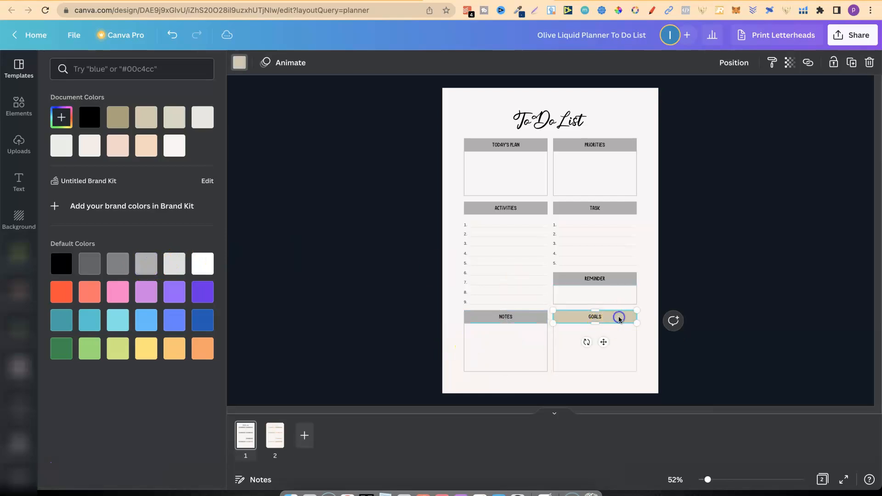
left_click(141, 257)
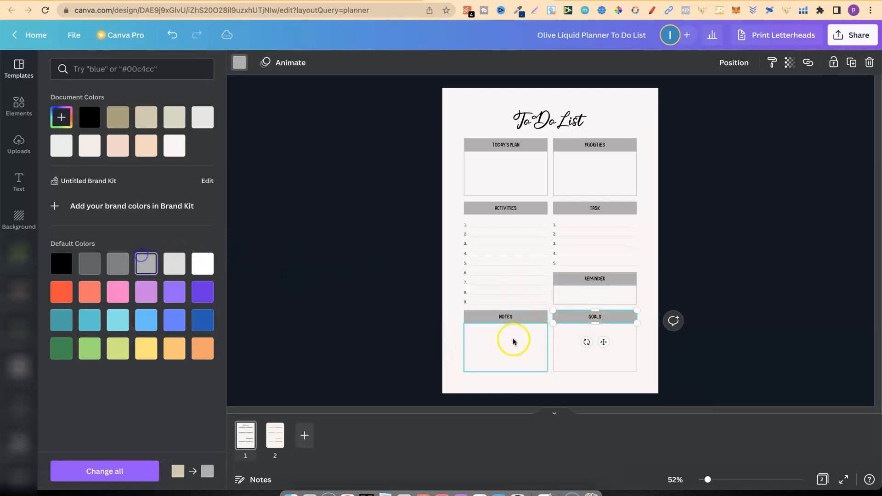
left_click(563, 347)
left_click(157, 265)
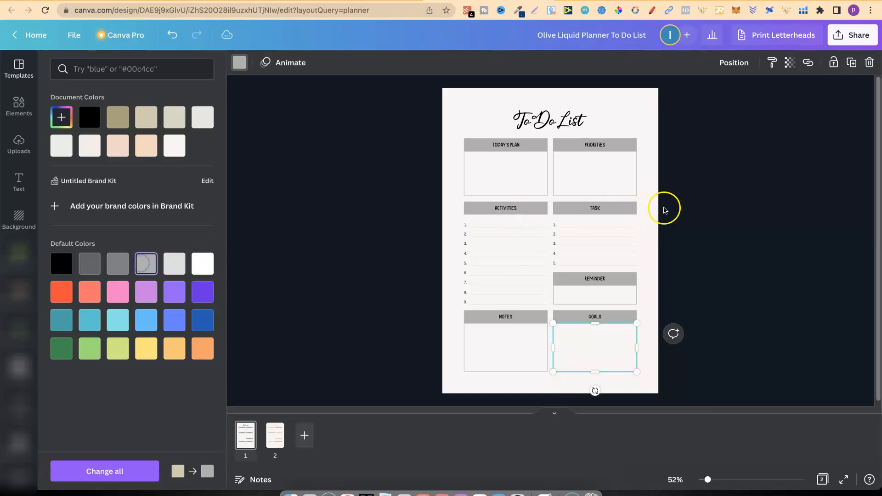
Set the Today's Plan, Priorities, Activities and Task headings to the Geometos Neue Bold font.
left_click(510, 148)
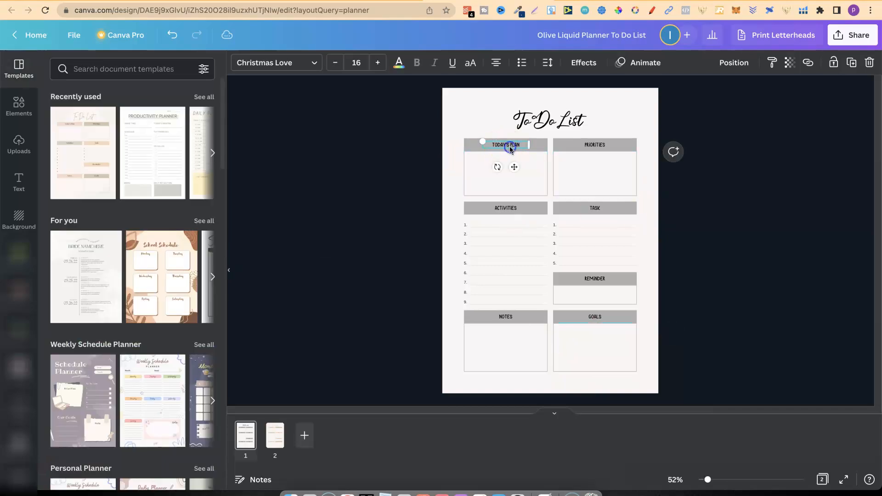
left_click(276, 63)
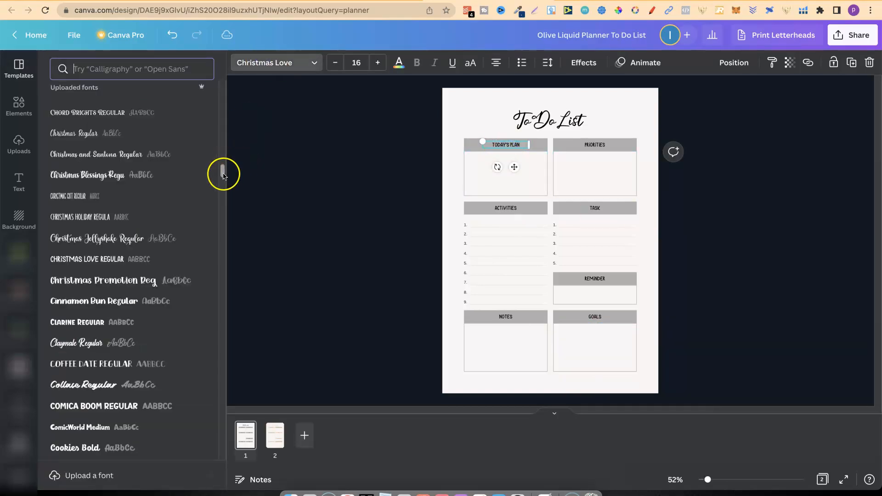
left_click_drag(223, 176, 223, 227)
left_click(131, 184)
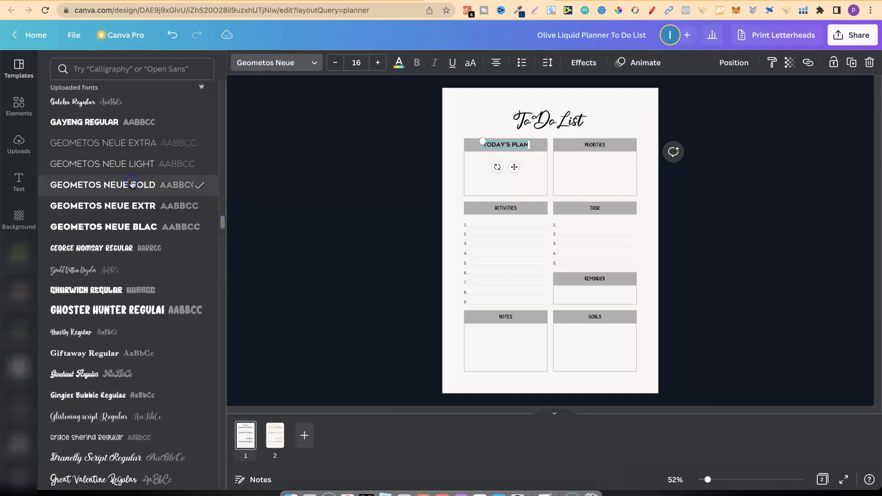
left_click(597, 147)
left_click(92, 185)
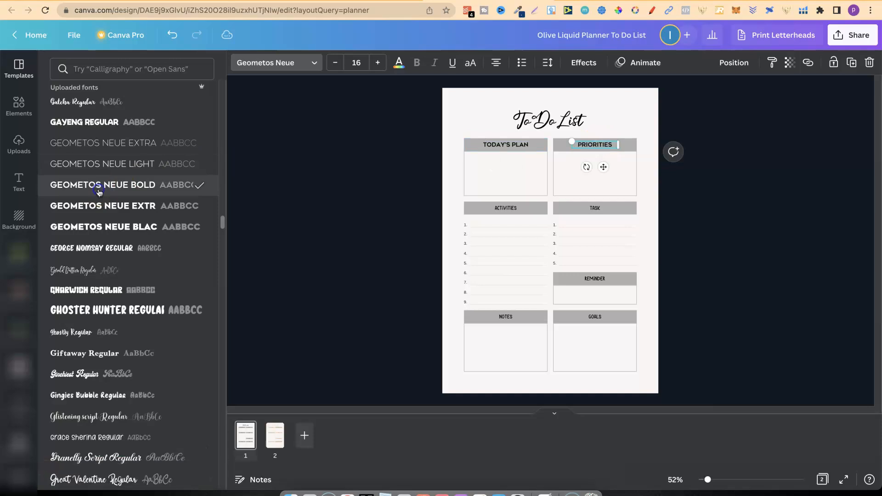
left_click(505, 208)
left_click(101, 185)
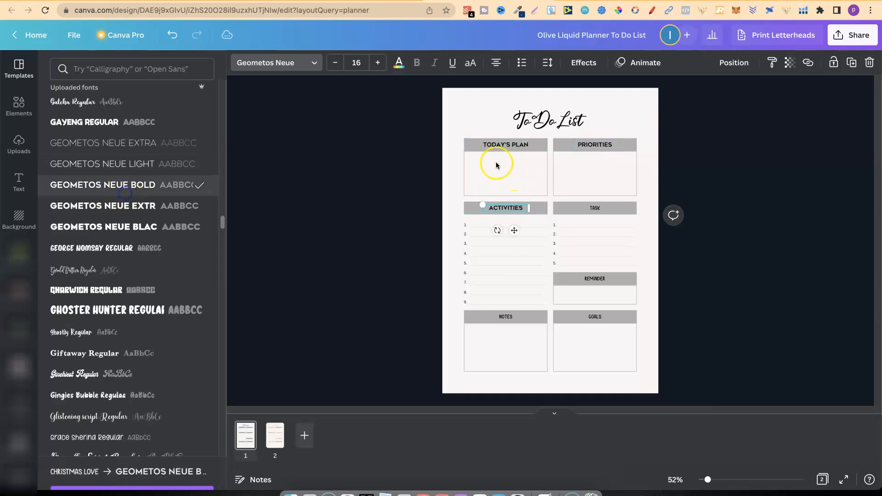
left_click(593, 211)
left_click(175, 185)
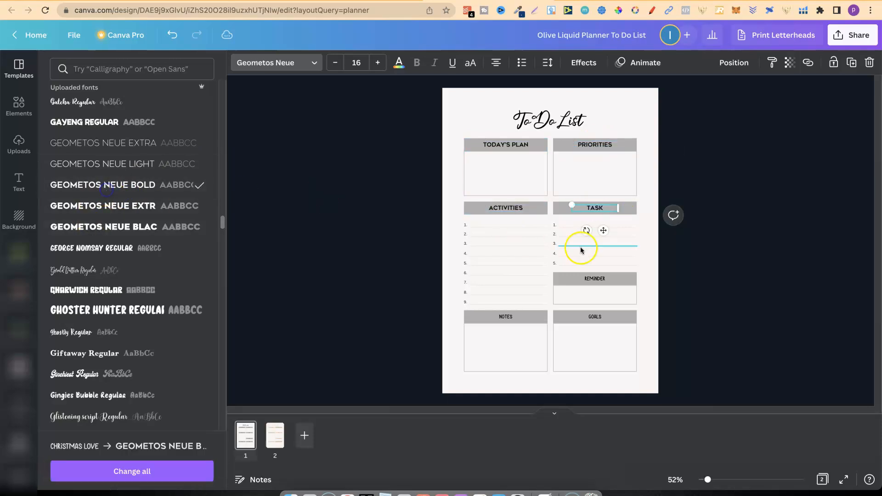
Apply the Geometos Neue Bold font to the Reminder, Notes and Goals headings.
left_click(600, 276)
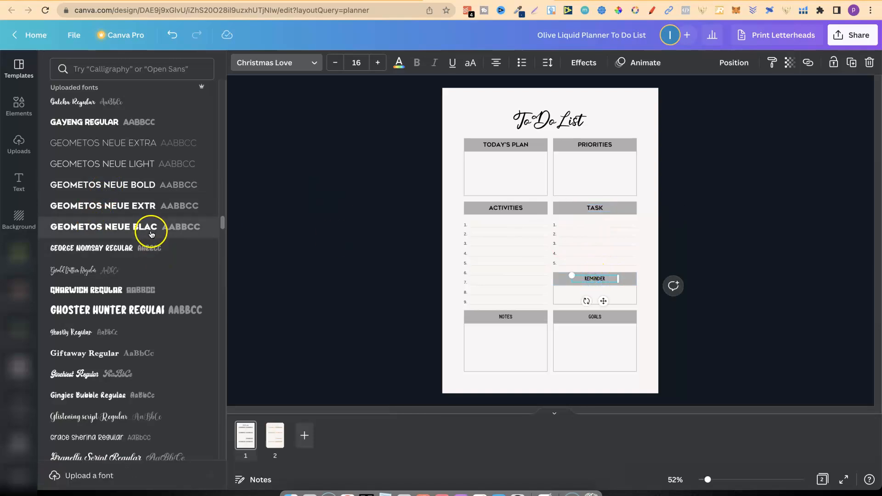
left_click(147, 184)
left_click(500, 321)
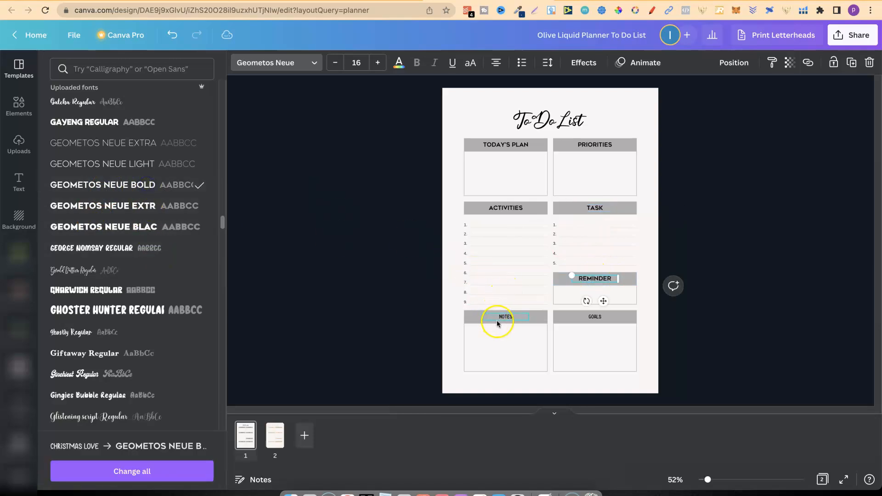
left_click(105, 185)
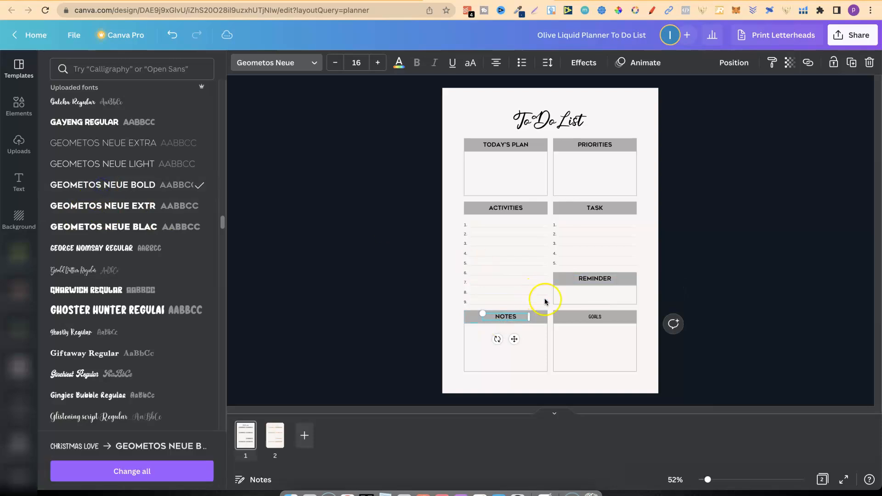
left_click(595, 317)
left_click(175, 185)
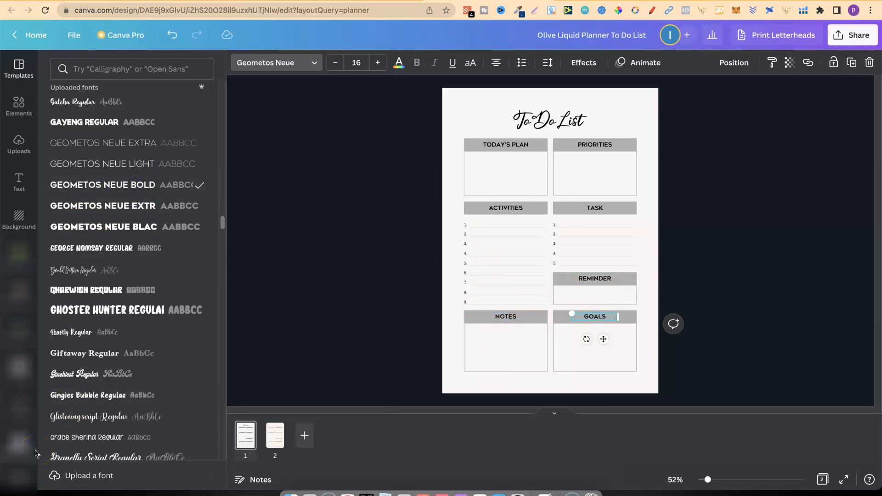
Move the To Do List title up, and shift all sections above Notes and Goals up beneath it.
left_click(554, 123)
left_click_drag(554, 122, 553, 112)
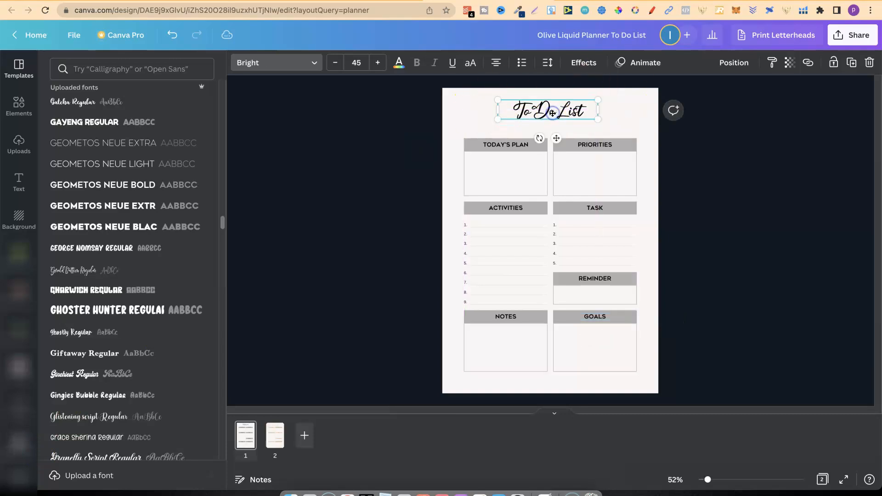
left_click(682, 171)
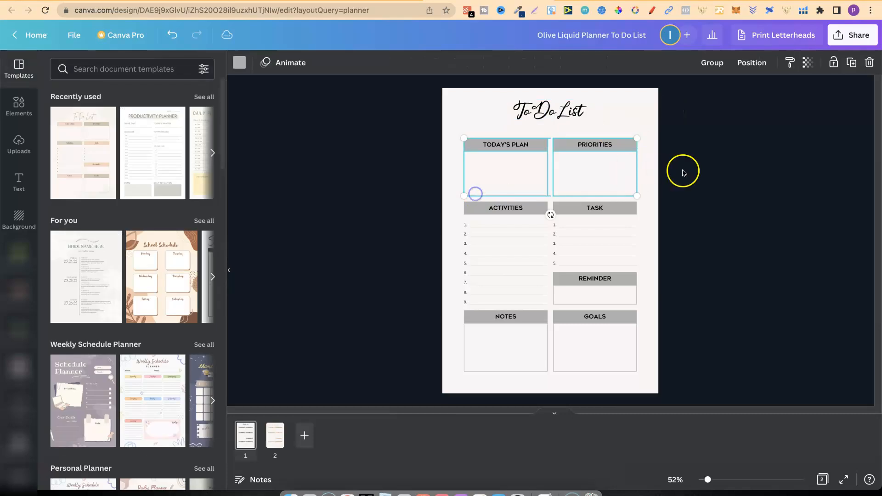
left_click(645, 141)
left_click_drag(642, 139, 452, 304)
left_click_drag(561, 233, 561, 221)
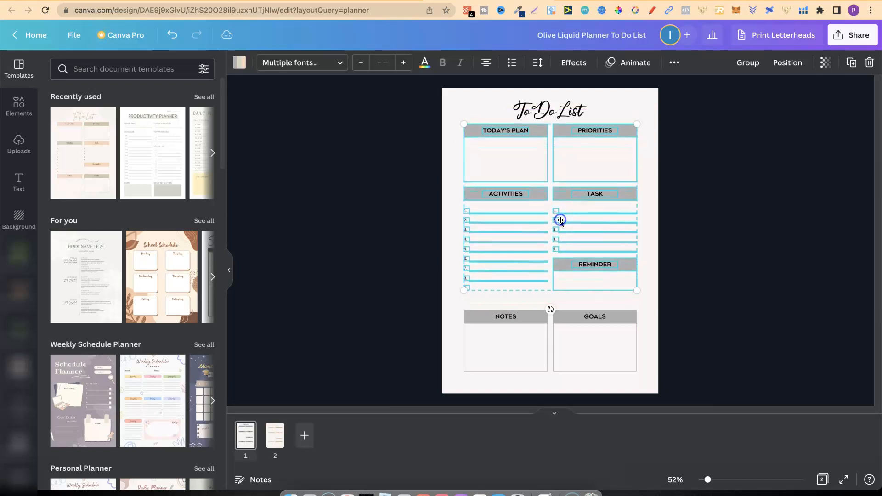
left_click(718, 291)
Delete the Notes section and stretch the Goals box and heading bar across both columns.
left_click_drag(452, 313, 537, 379)
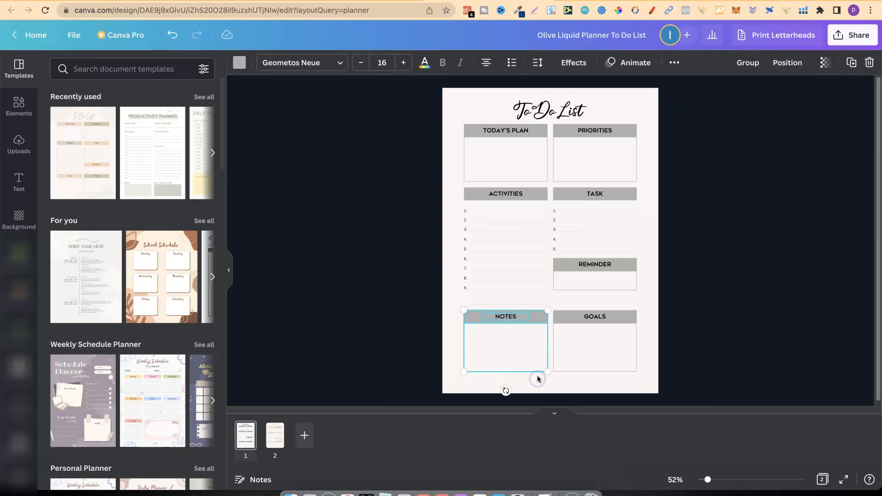
key("Delete")
left_click(591, 354)
left_click_drag(551, 348, 461, 347)
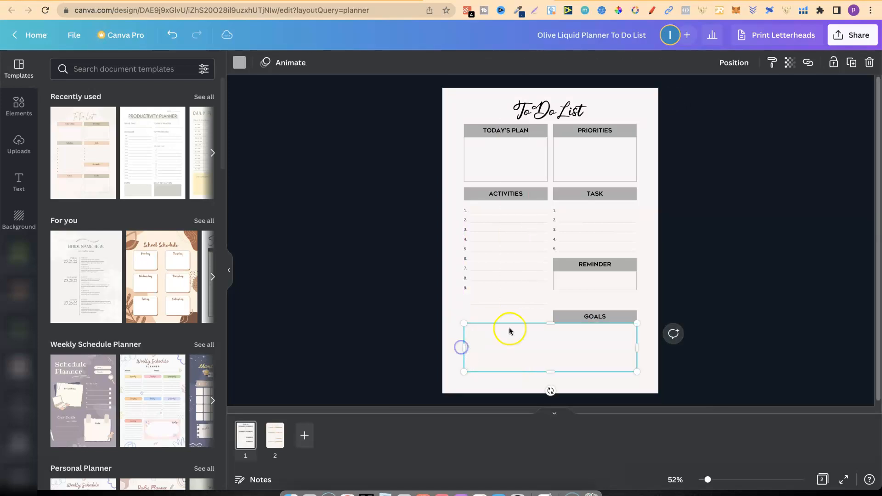
left_click(554, 313)
left_click_drag(553, 313, 465, 313)
left_click(495, 350)
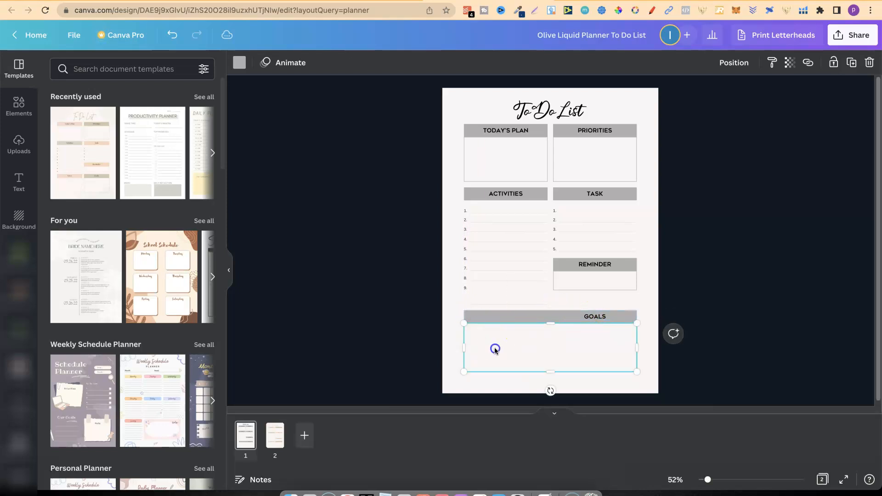
left_click(451, 354)
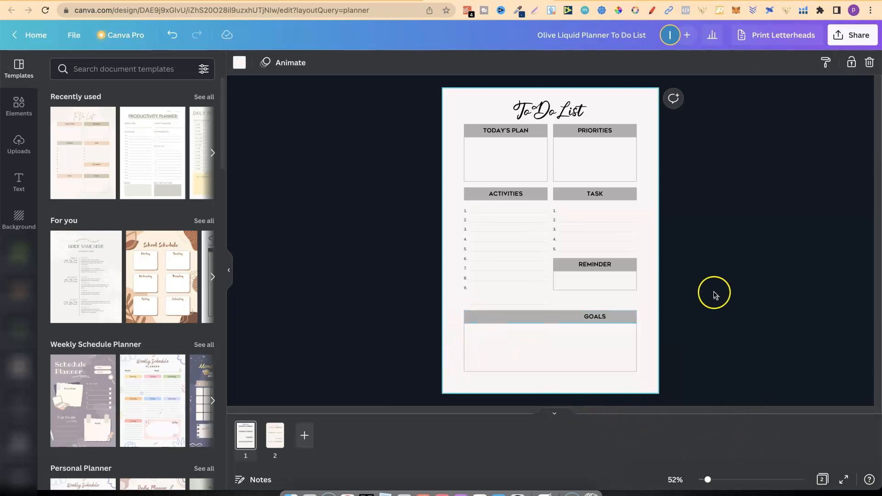
Centre the Goals heading text on its widened heading bar.
left_click(593, 317)
left_click_drag(595, 316, 551, 317)
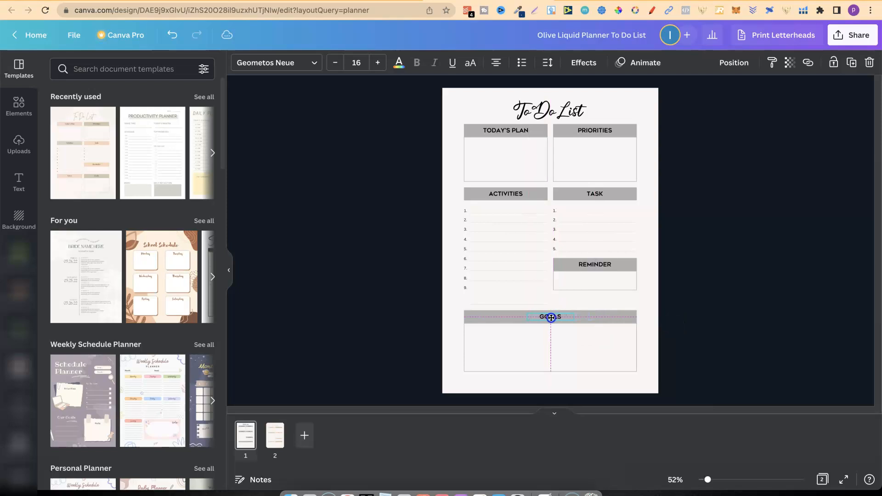
left_click(593, 352)
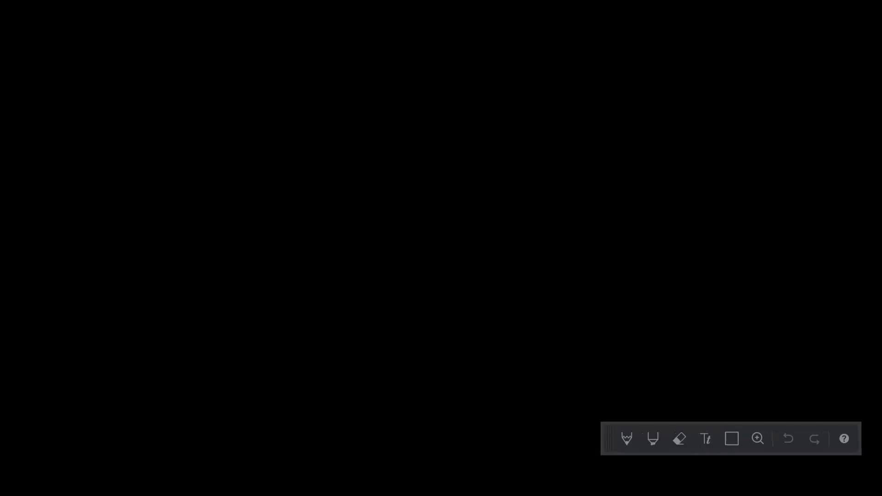
Move the leftover ninth Activities line up so it sits beside number 9.
left_click(708, 480)
left_click_drag(708, 480, 721, 480)
left_click_drag(453, 384, 451, 352)
left_click(479, 372)
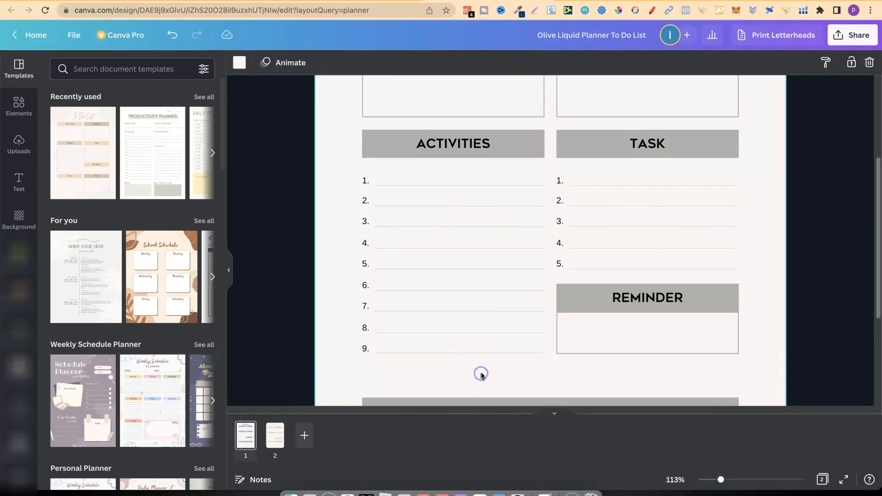
Recolour the numbered writing lines in the Activities and Task sections black, one line at a time.
left_click(507, 187)
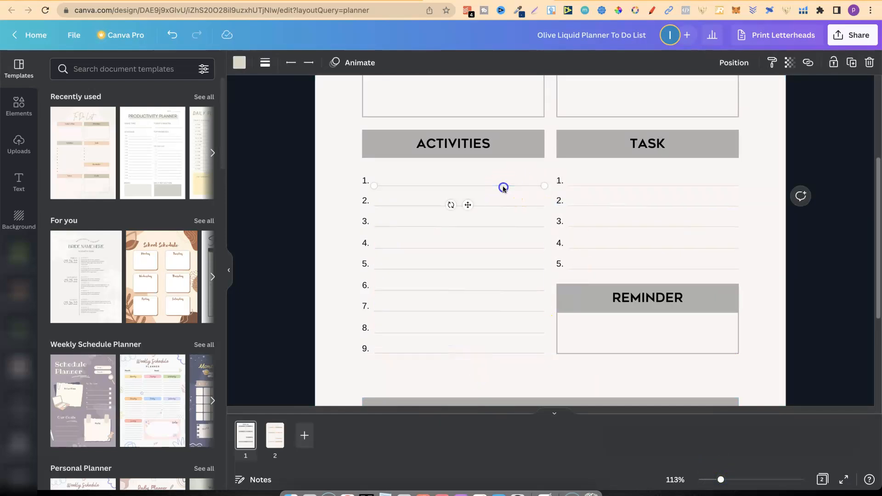
left_click(239, 62)
left_click(90, 117)
left_click(399, 205)
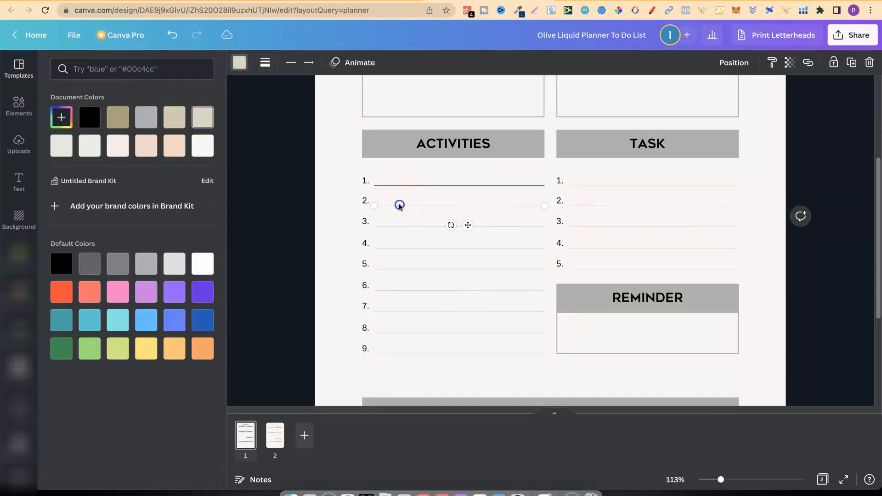
left_click(89, 117)
left_click(391, 224)
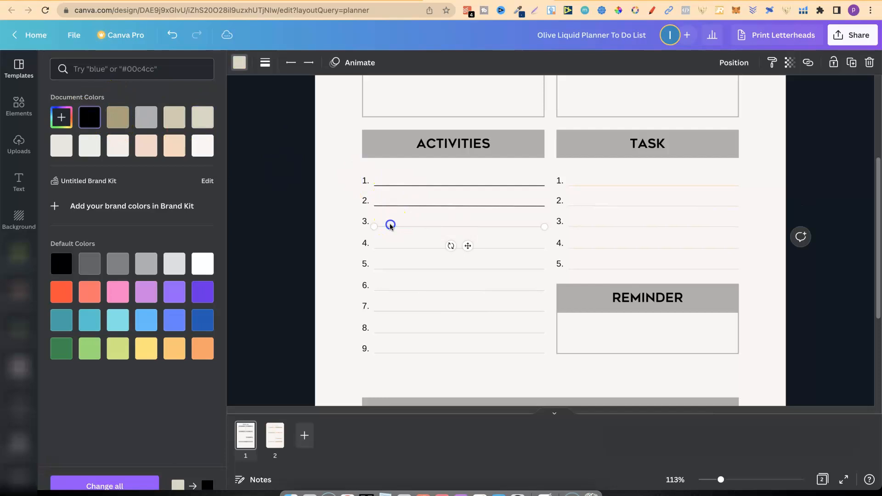
left_click(88, 116)
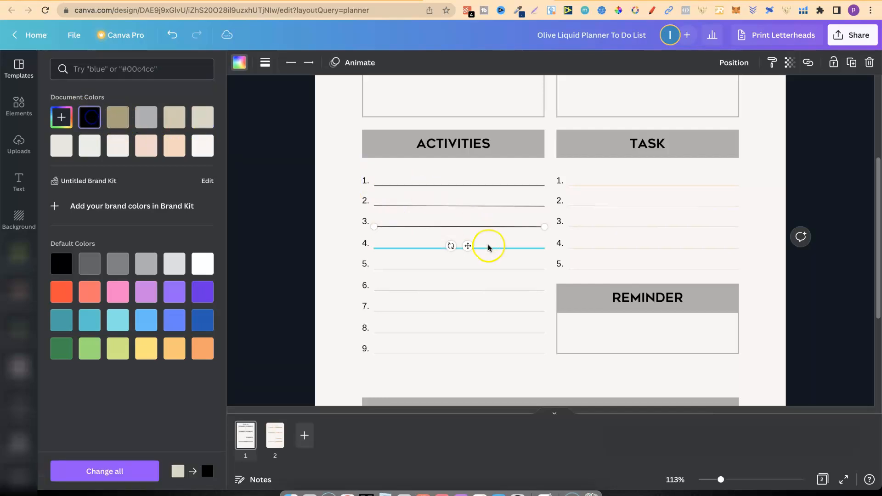
left_click(409, 249)
left_click(90, 117)
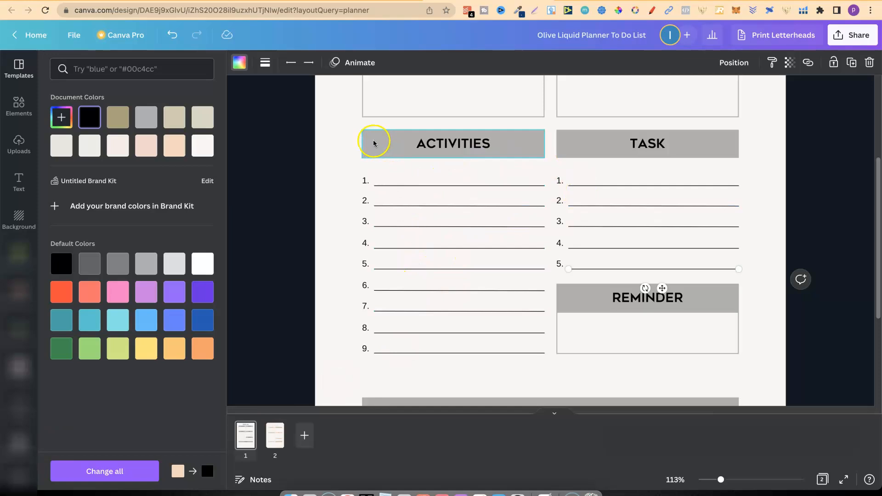
Change the font of the list numbers in the Activities and Task sections to Geometos Neue Bold.
left_click(364, 180)
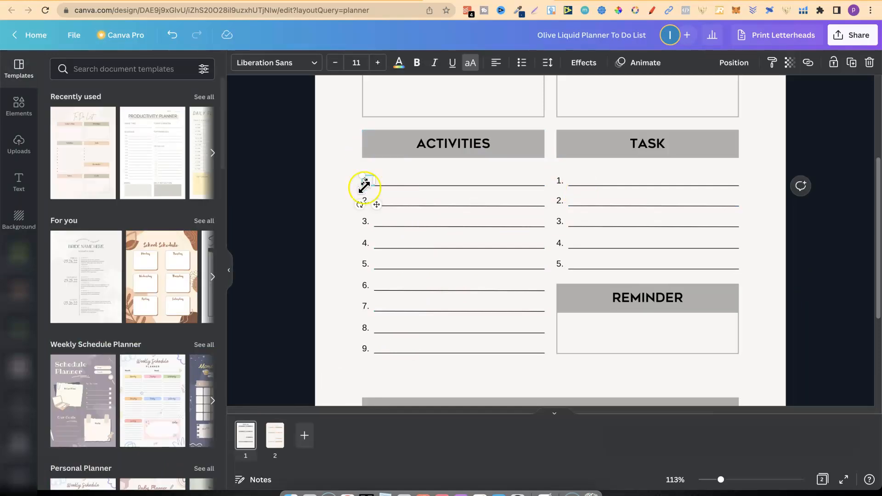
left_click(304, 68)
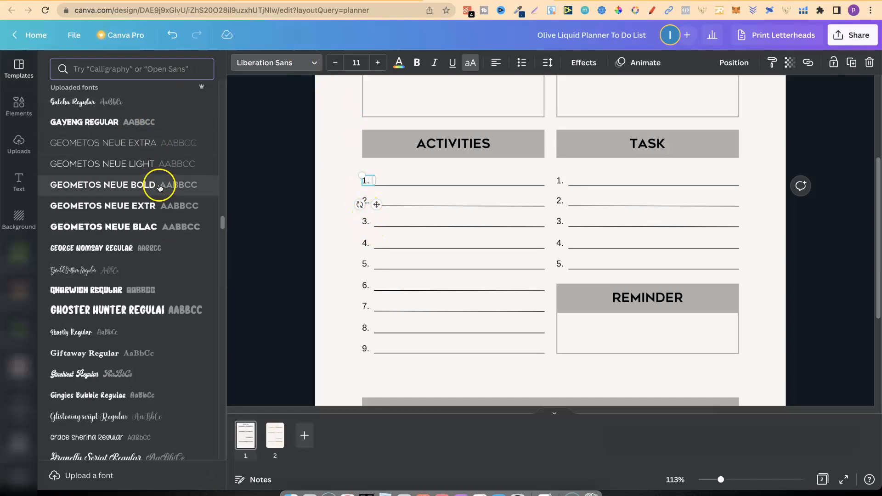
left_click(124, 185)
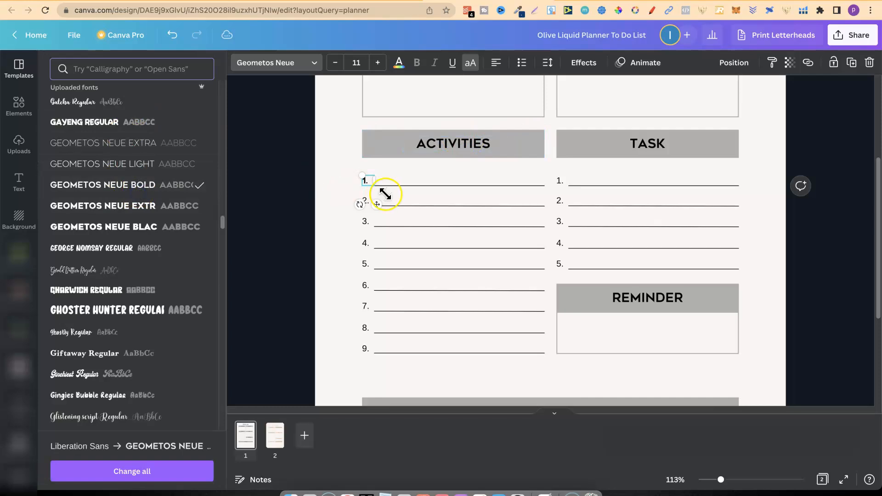
left_click(560, 181)
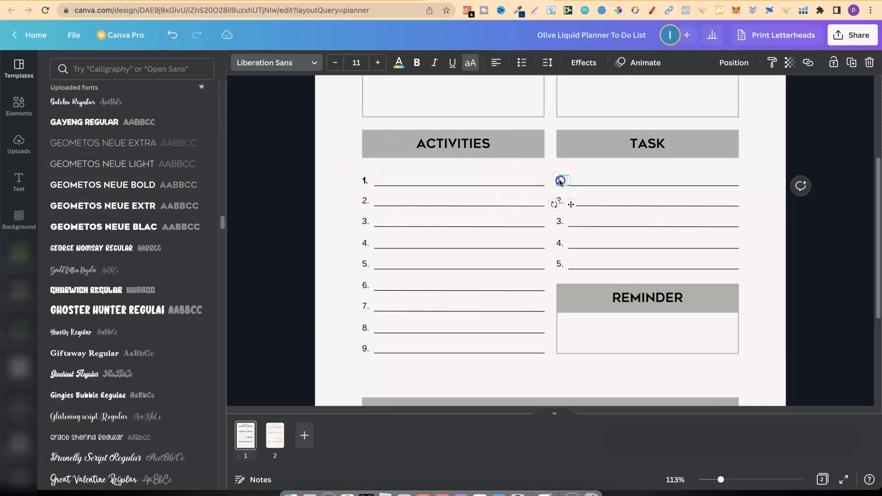
left_click(66, 181)
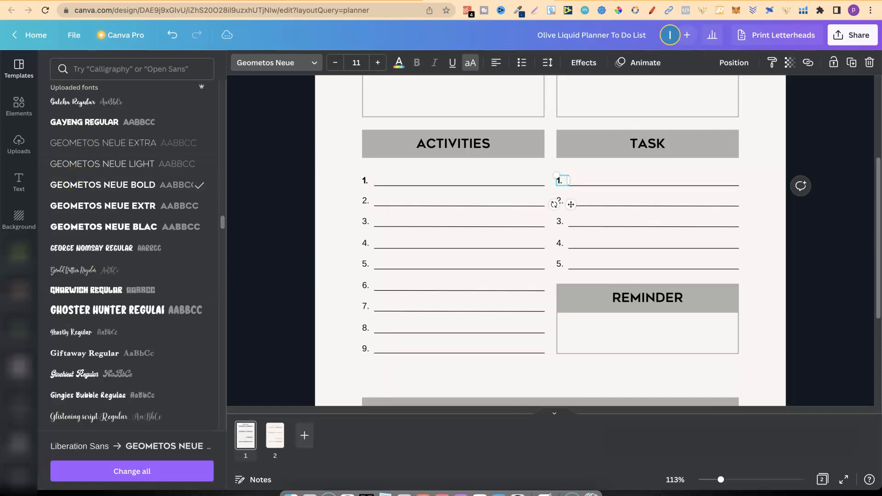
left_click(436, 296)
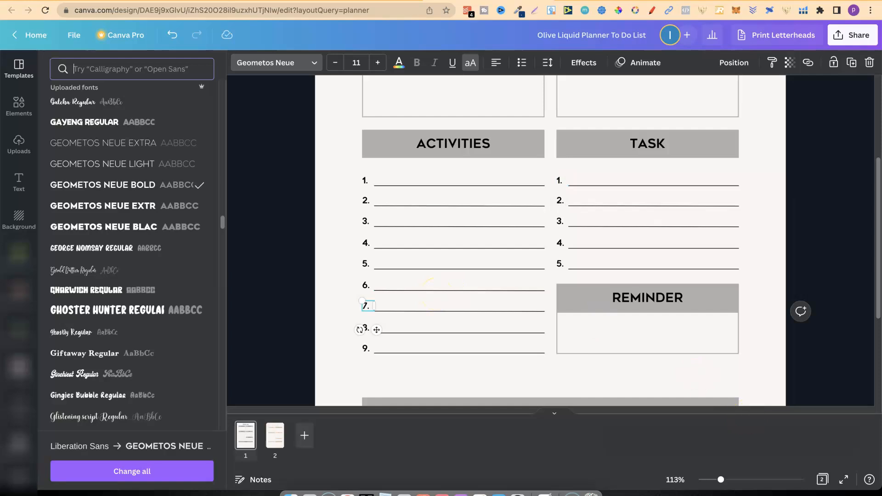
Move the Goals heading and box up closer to the sections above and extend the box slightly further down the page.
left_click(675, 480)
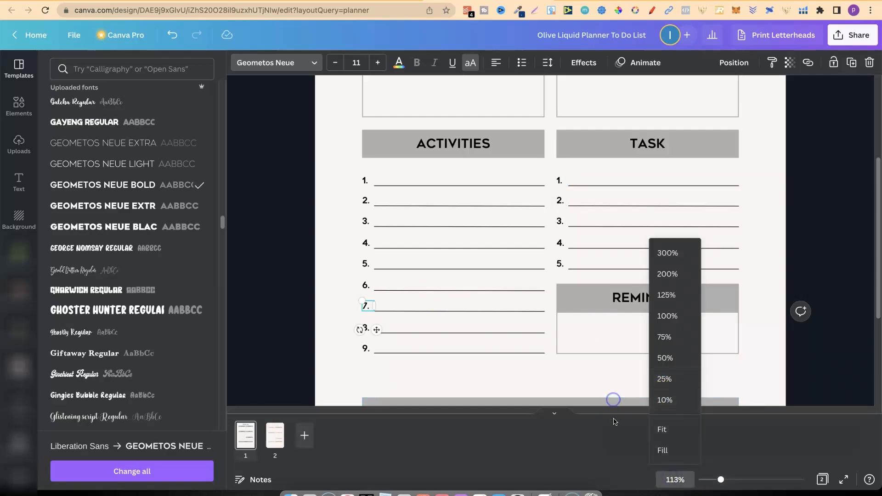
left_click(663, 429)
left_click(714, 316)
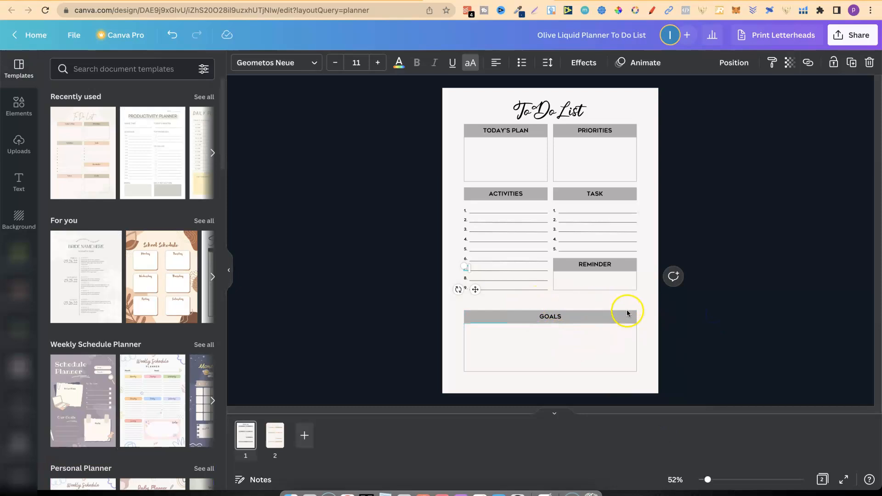
left_click(627, 313)
left_click(547, 365)
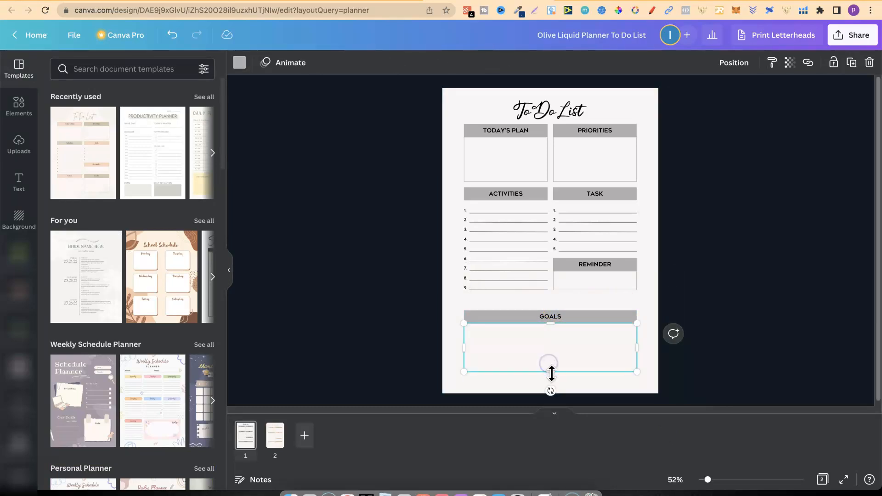
left_click_drag(646, 313, 507, 385)
left_click_drag(558, 350, 549, 375)
left_click(650, 335)
left_click(601, 345)
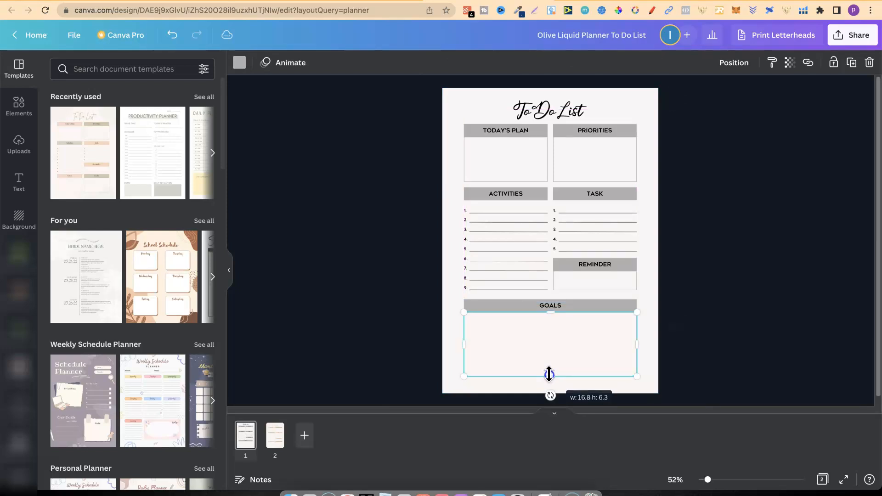
left_click(729, 216)
Show the page margins and scale up all the sections below the title so they extend slightly past the side margins.
left_click(73, 46)
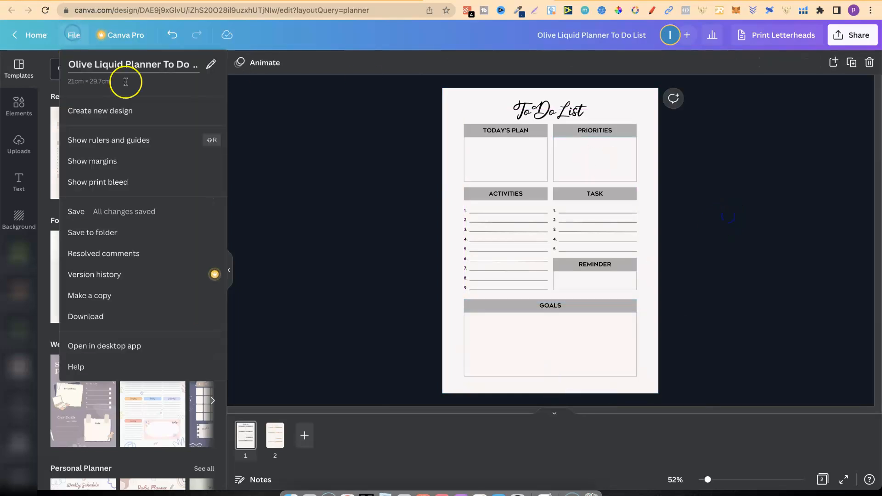
left_click(100, 160)
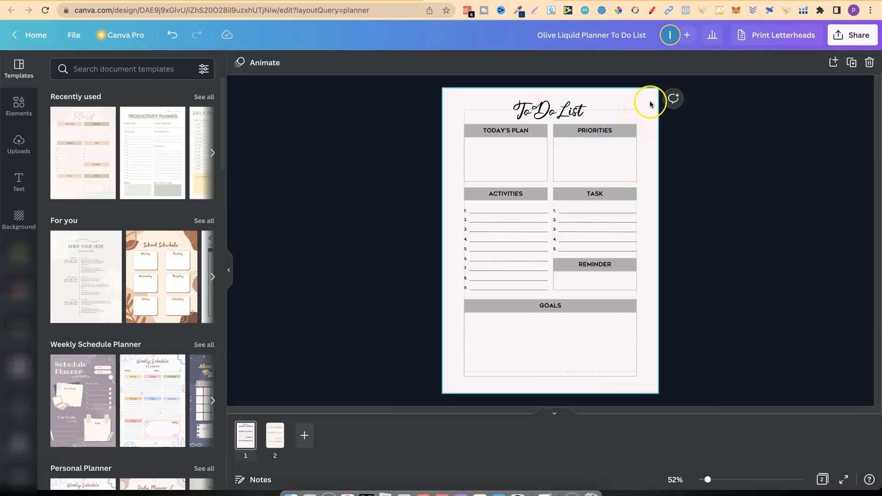
left_click_drag(650, 126, 425, 394)
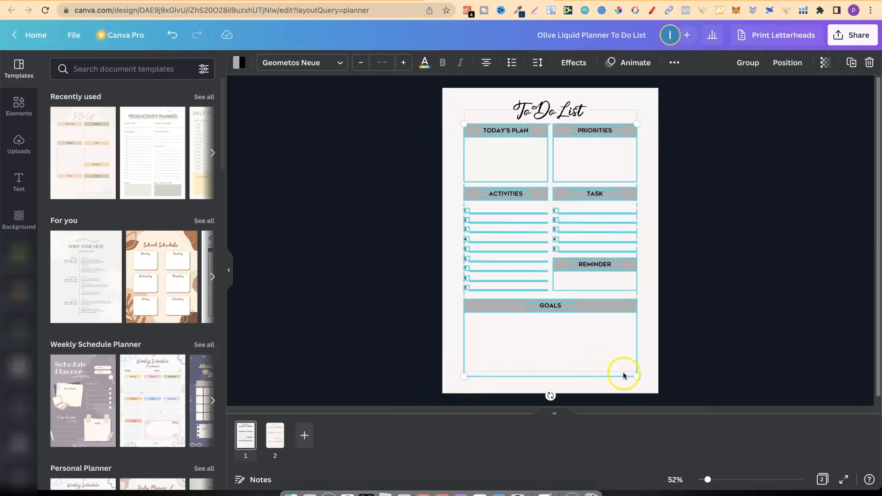
left_click_drag(635, 376, 646, 390)
left_click_drag(613, 310, 609, 308)
Shorten the Goals box by raising its lower edge to just below the bottom margin line.
left_click(549, 344)
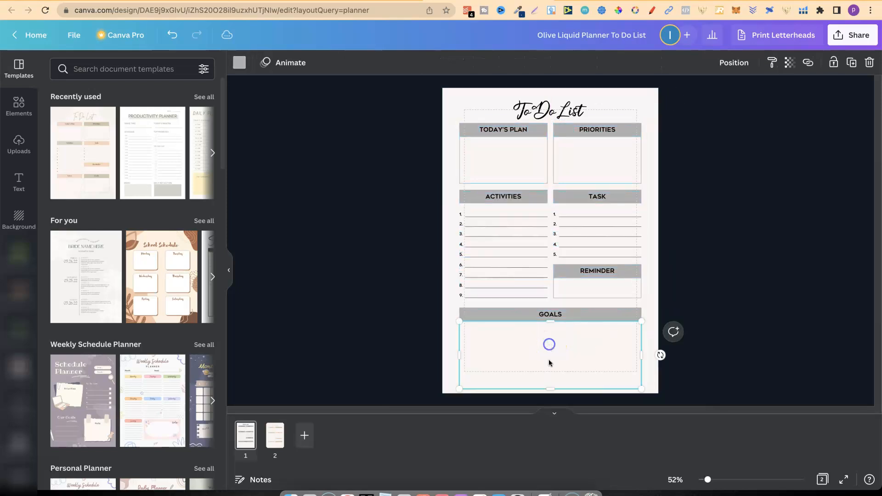
left_click_drag(550, 389, 552, 378)
left_click(669, 256)
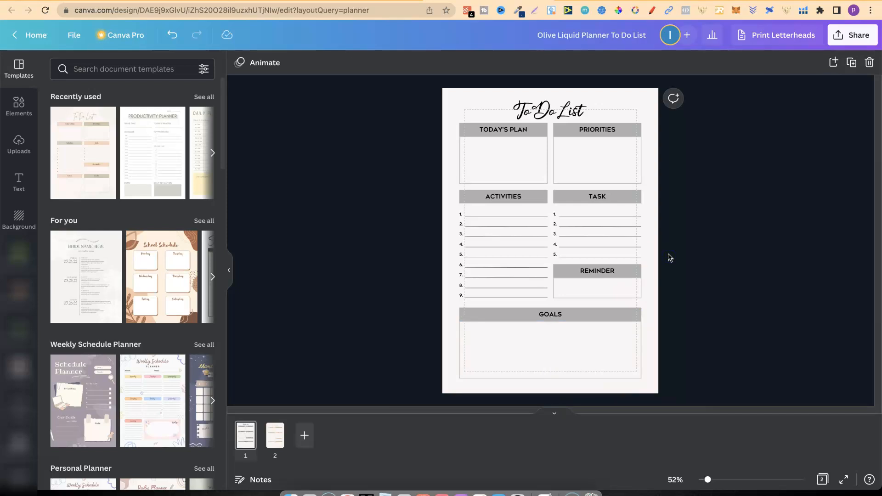
Compare the customised To Do List on page 1 with the original template on page 2.
left_click(276, 437)
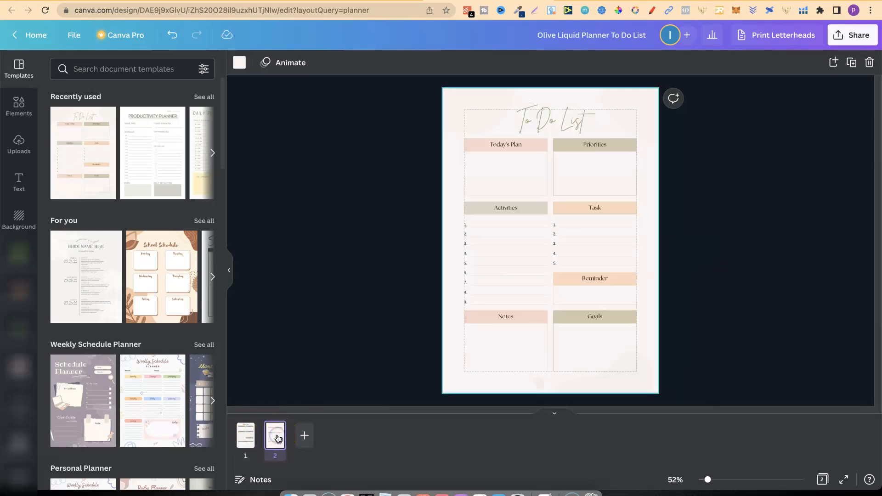
key("Left")
key("Right")
key("Left")
key("Right")
key("Left")
key("Right")
Browse the planner template categories, viewing all templates under For you and Weekly Schedule Planner.
mouse_move(224, 153)
left_mouse_down()
mouse_move(224, 211)
mouse_move(222, 139)
left_mouse_up()
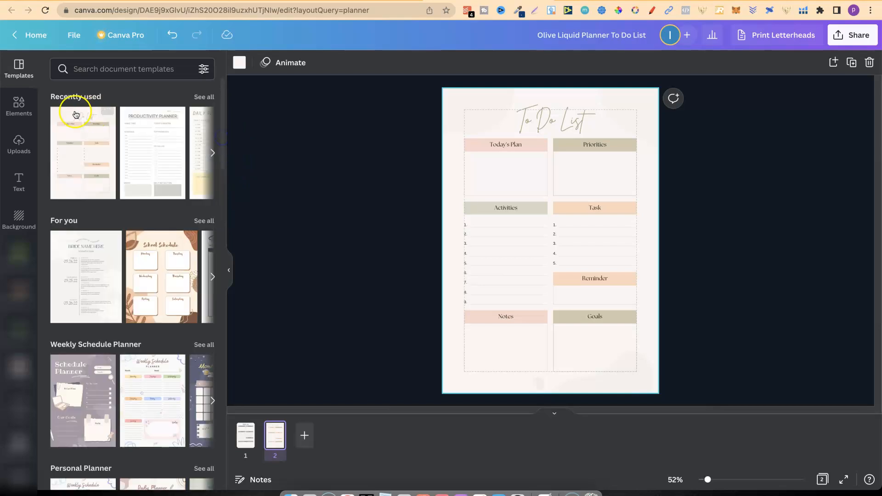
left_click_drag(223, 128, 224, 291)
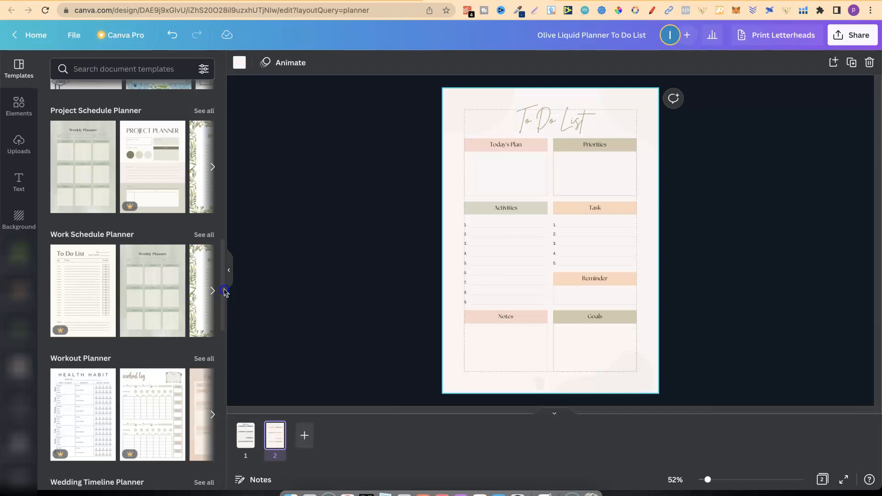
left_click_drag(224, 291, 230, 138)
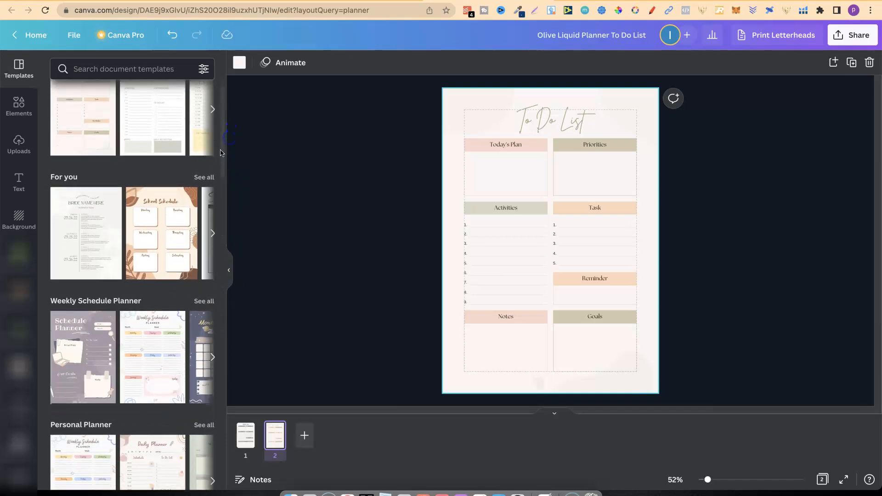
left_click(209, 179)
left_click(224, 177)
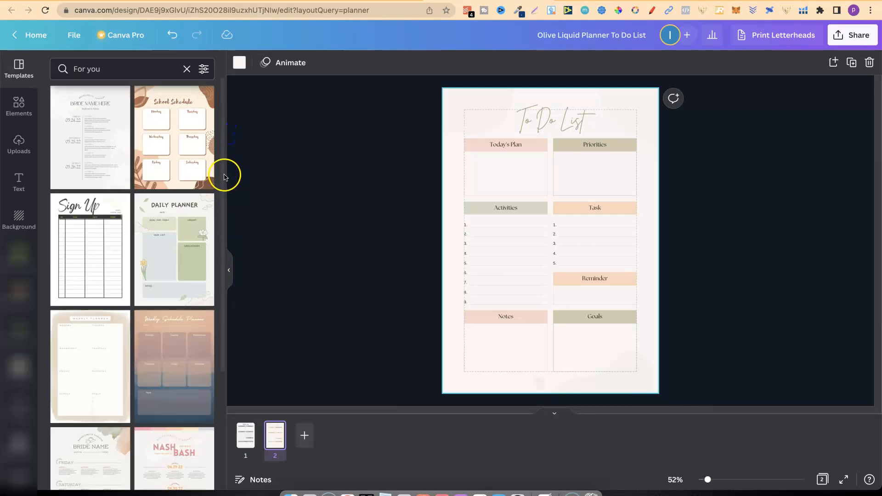
left_click_drag(225, 177, 234, 325)
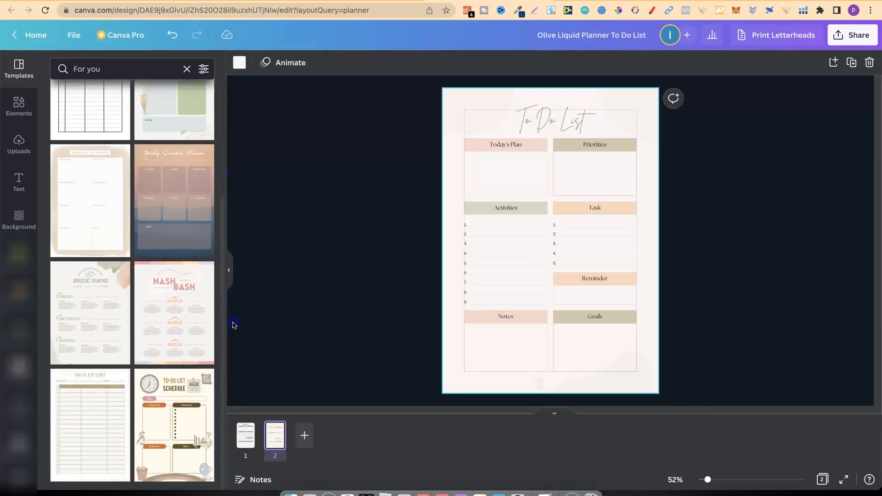
left_click(186, 70)
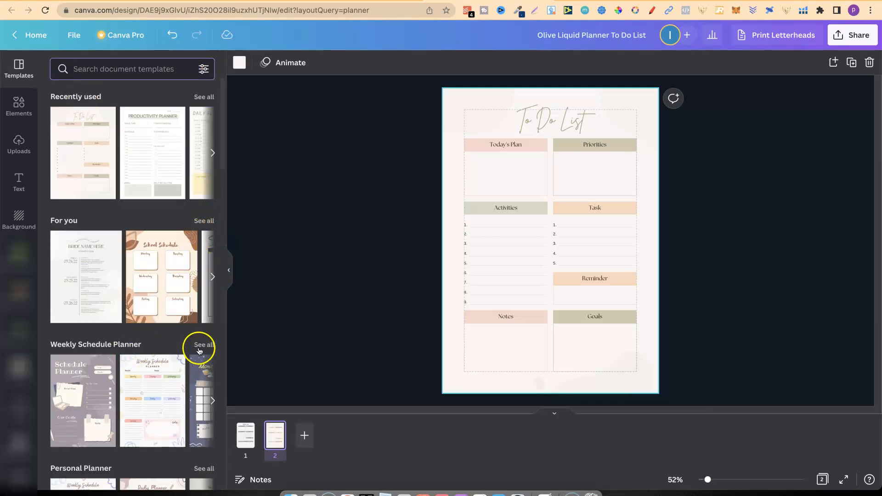
left_click_drag(222, 146, 216, 181)
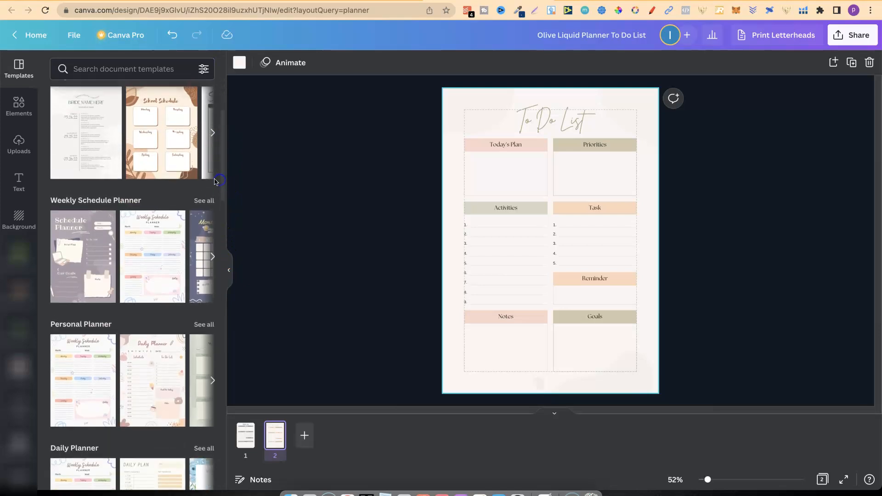
left_click(205, 202)
left_click_drag(222, 118, 239, 120)
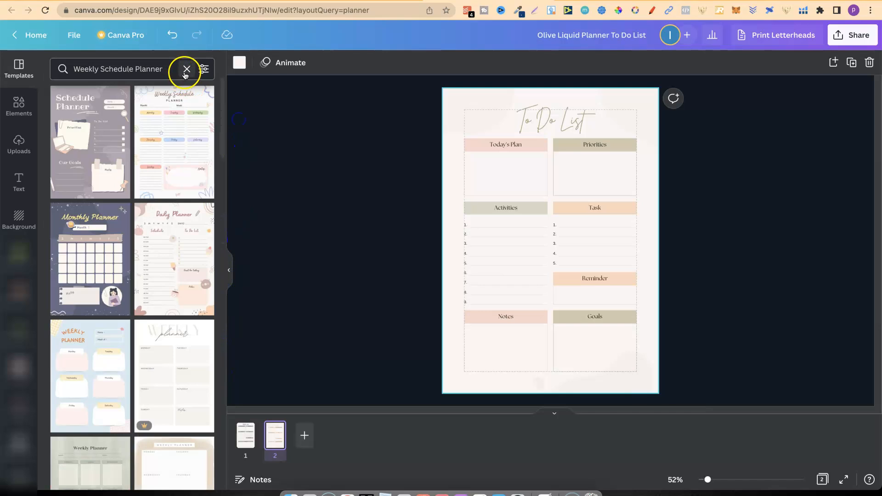
left_click(186, 72)
Add a blank page, place it between the two To Do List pages and apply the Daily Plan template from Daily Planner.
left_click_drag(223, 137, 224, 226)
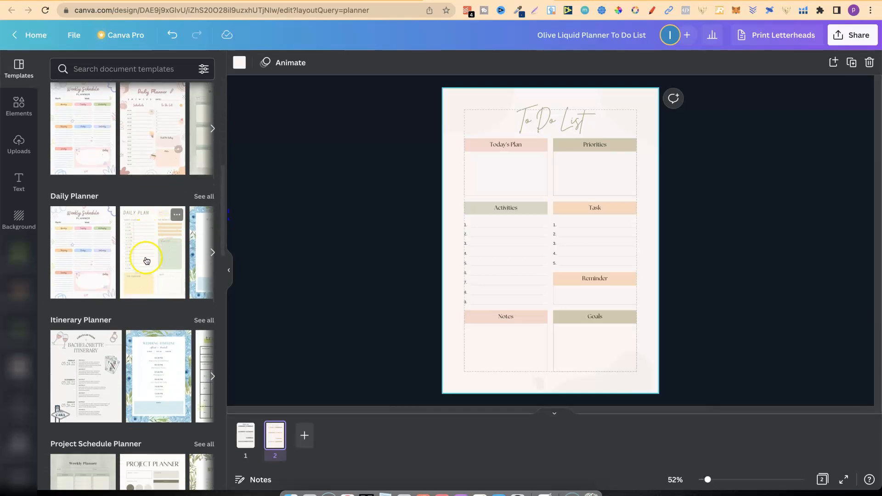
left_click(303, 435)
left_click_drag(302, 441, 275, 436)
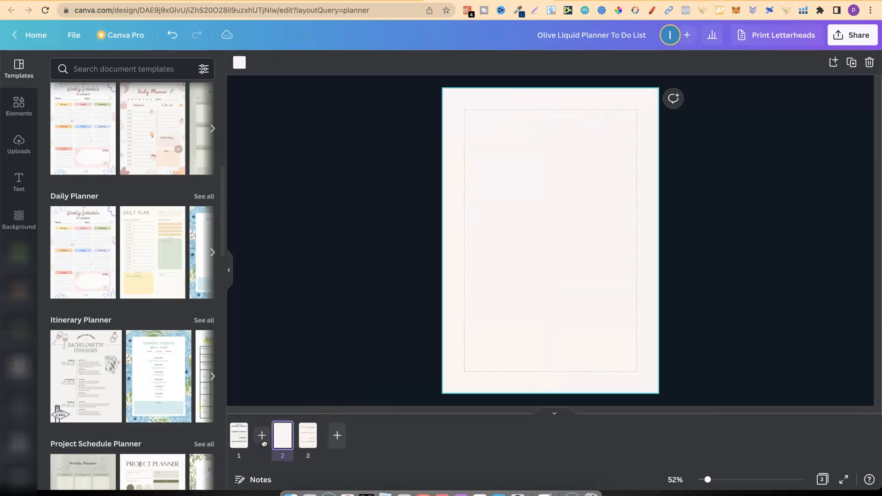
left_click(147, 256)
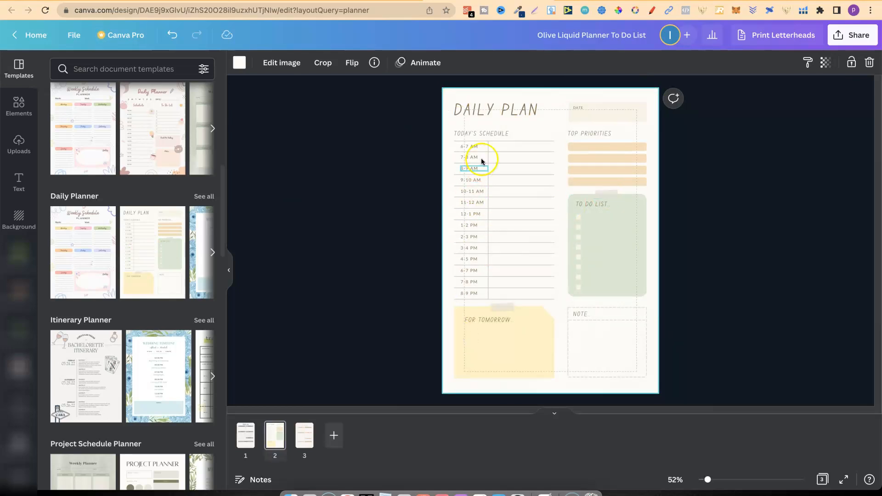
Try the Geometos Neue Bold and Bright Regular fonts on page 2's DAILY PLAN title.
left_click(250, 438)
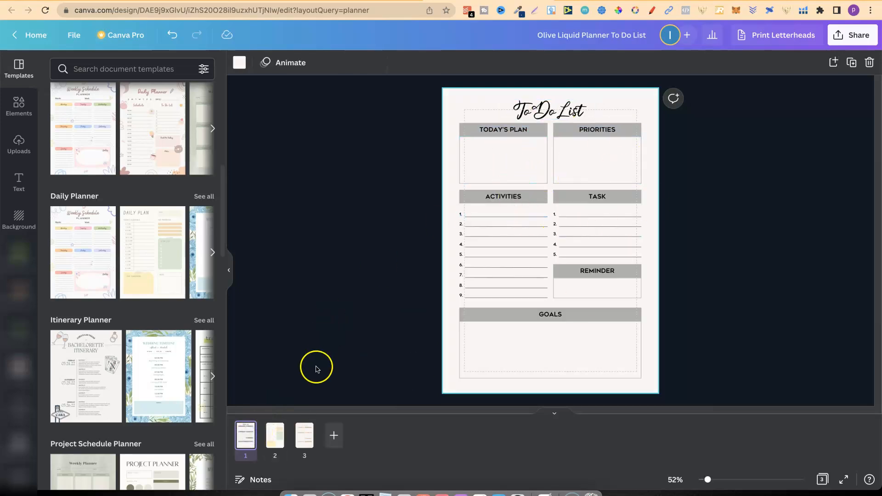
left_click(281, 439)
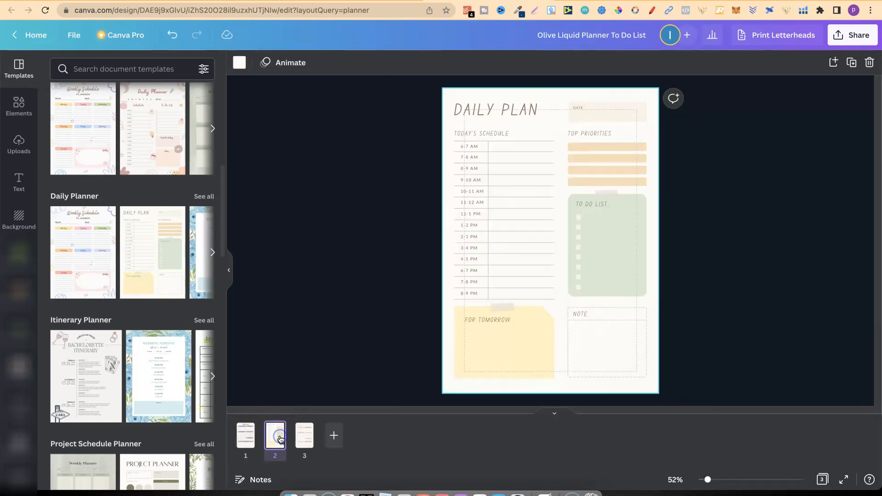
left_click(513, 109)
left_click(270, 64)
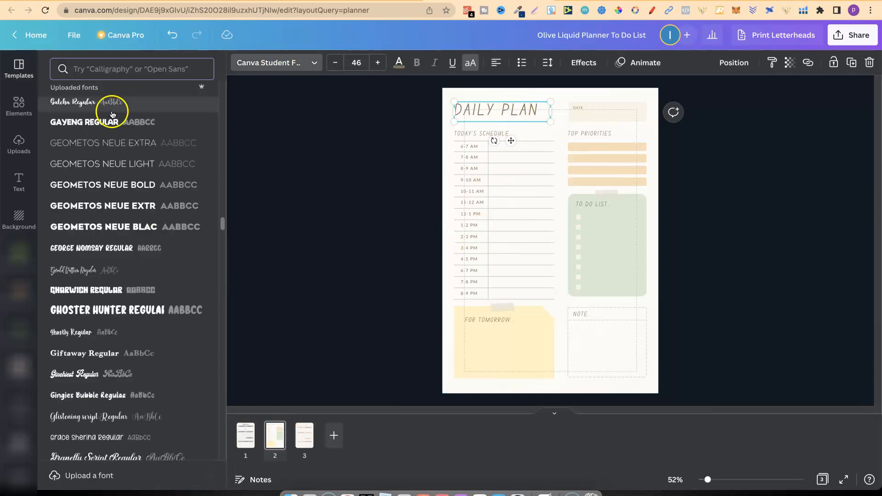
left_click(133, 185)
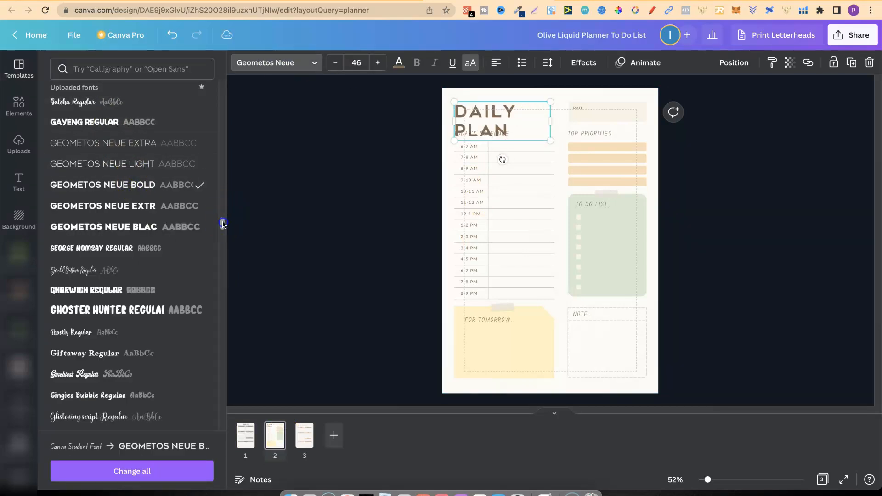
left_click_drag(223, 221, 221, 60)
left_click(107, 159)
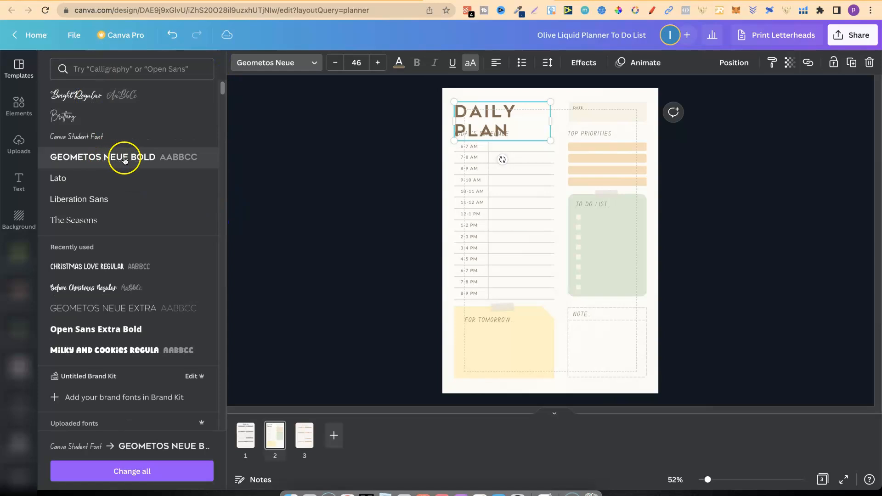
left_click(101, 97)
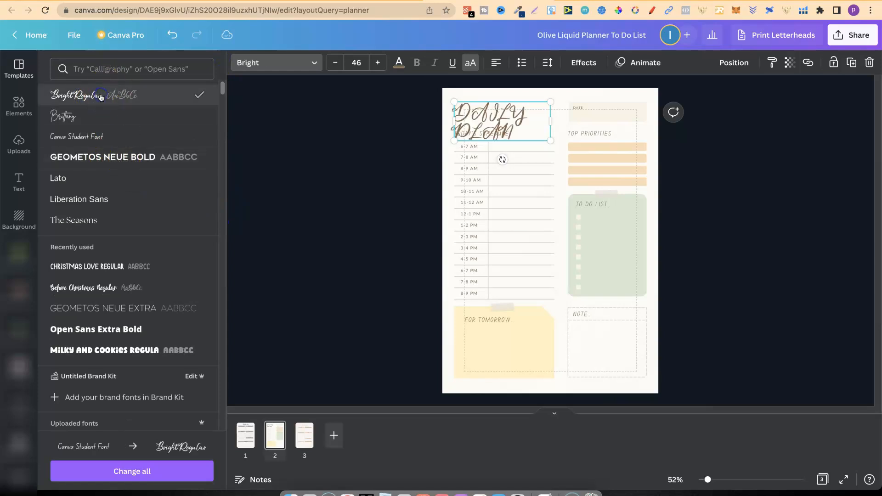
Delete the DAILY PLAN title from page 2.
left_click(458, 131)
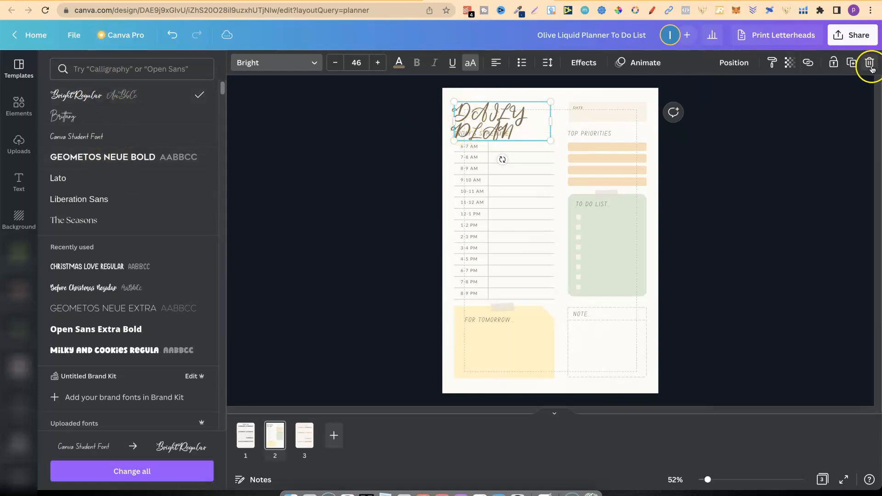
left_click(871, 66)
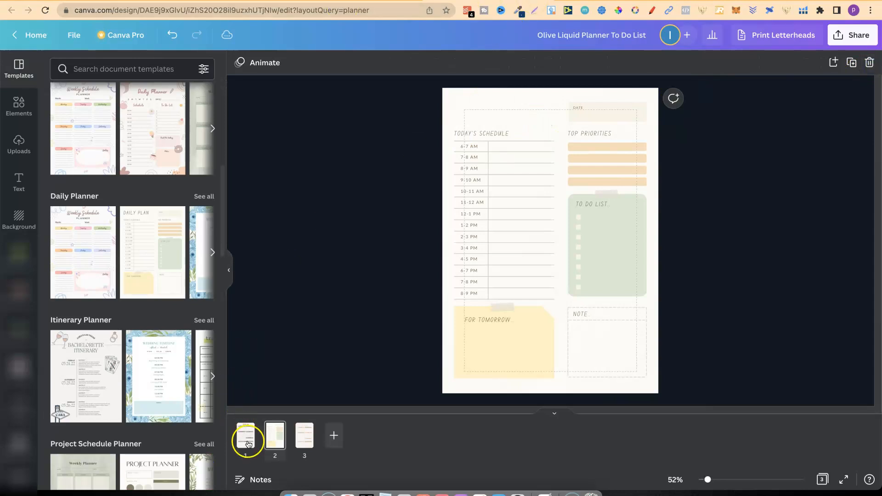
Copy the To Do List title from page 1 onto page 2 and retype it as "Daily Planner".
left_click(248, 444)
left_click(532, 108)
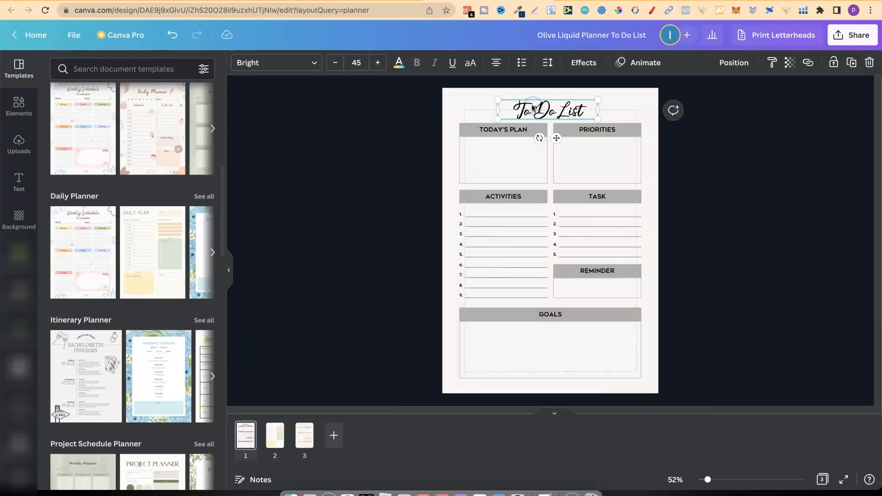
left_click(275, 435)
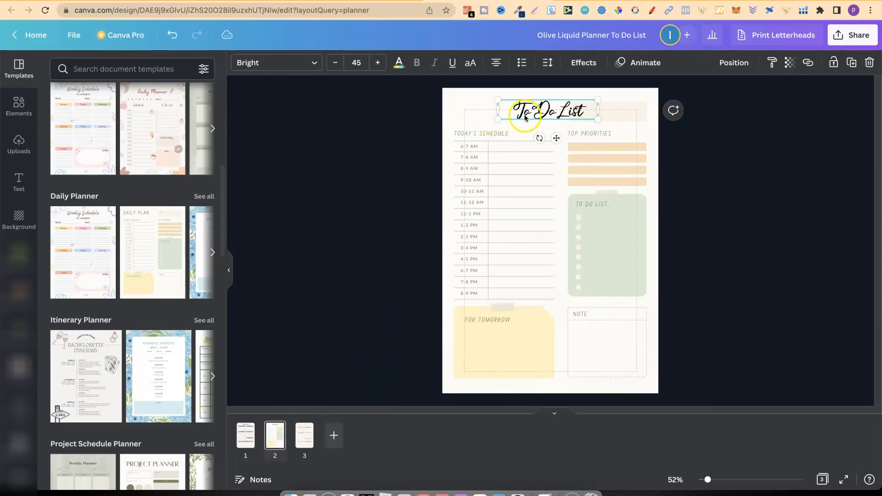
double_click(525, 116)
type("Da")
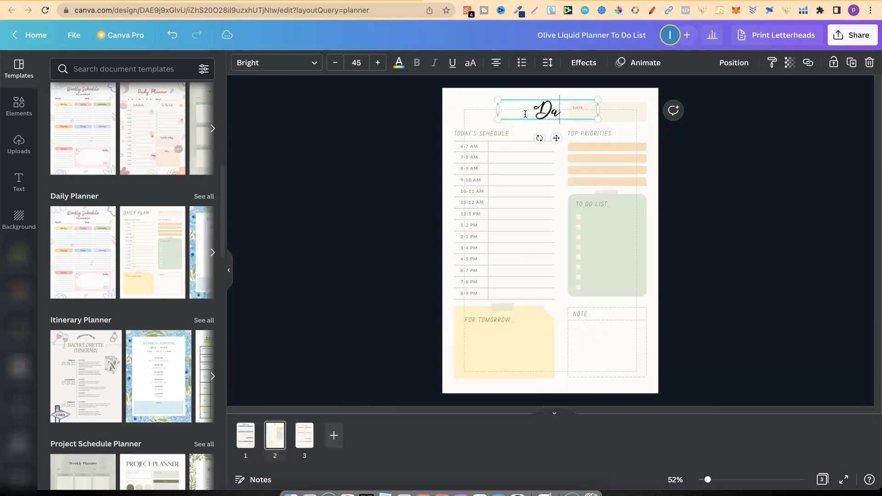
type("ily Planner")
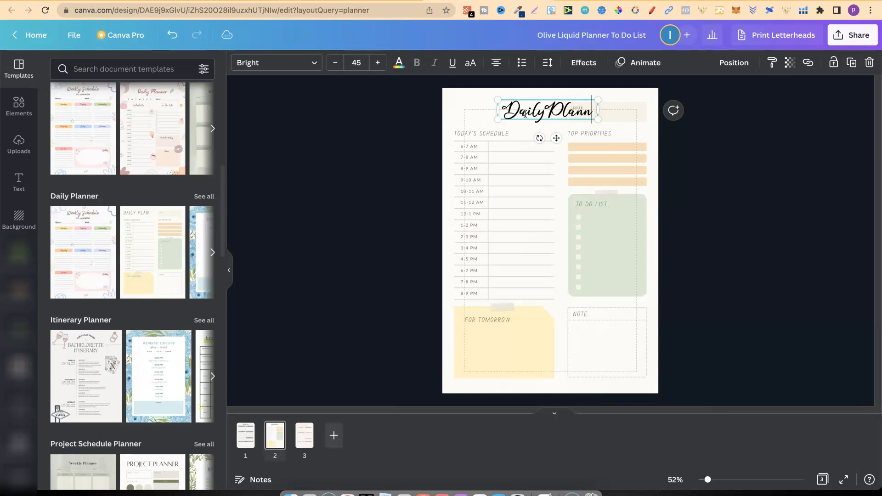
Move the Daily Planner title so it sits directly above the TODAY'S SCHEDULE heading, beside the DATE box.
left_click(739, 134)
left_click_drag(592, 111, 547, 111)
left_click(754, 160)
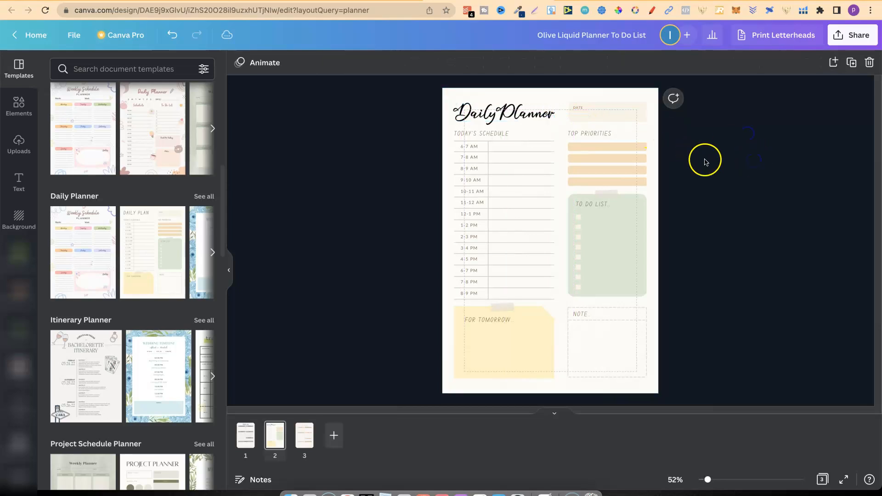
Set the TODAY'S SCHEDULE heading in Geometos Neue Bold and colour its text black.
left_click(485, 134)
left_click(276, 64)
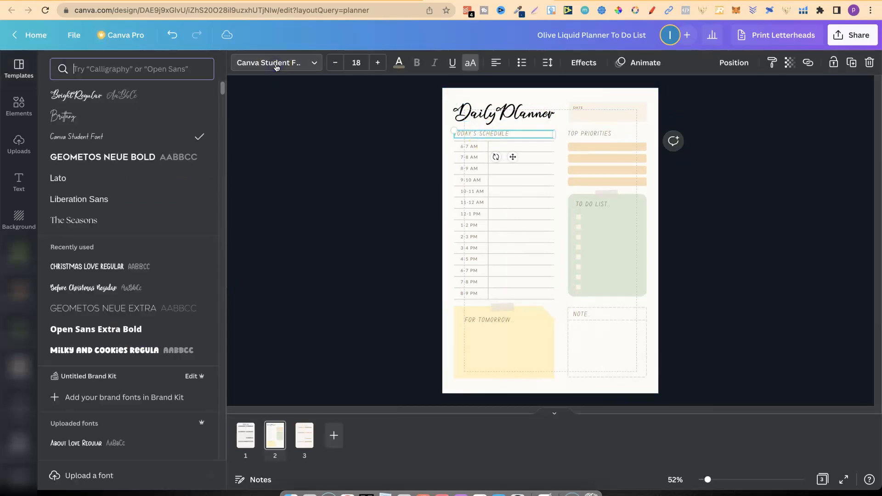
left_click(124, 157)
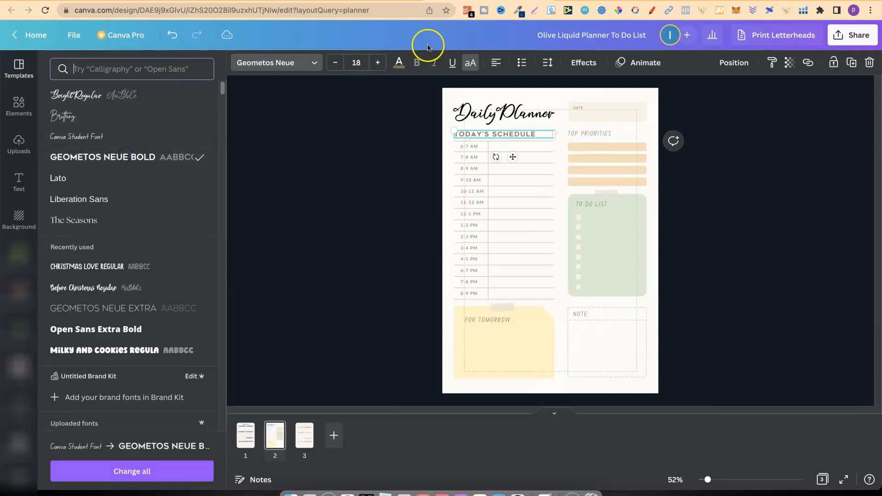
left_click(399, 65)
left_click(89, 117)
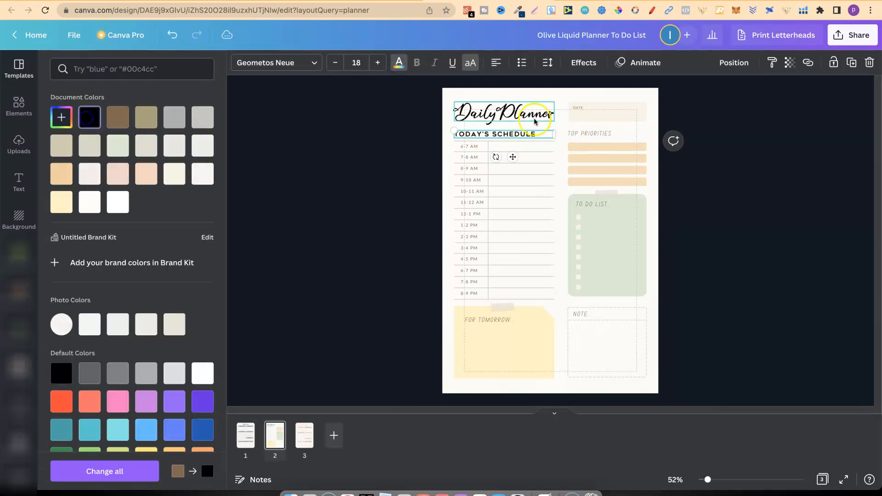
Set the DATE label in Geometos Neue Bold and colour its text black.
left_click(577, 100)
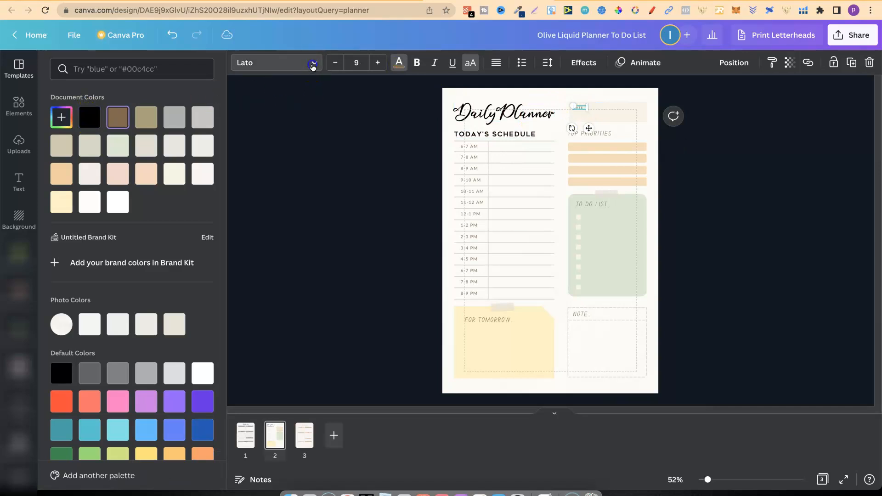
left_click(275, 63)
left_click(137, 155)
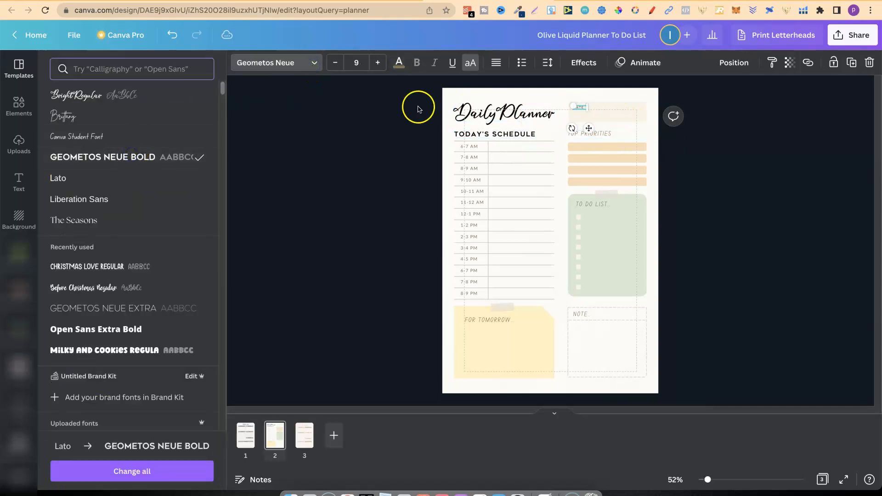
left_click(404, 70)
left_click(91, 119)
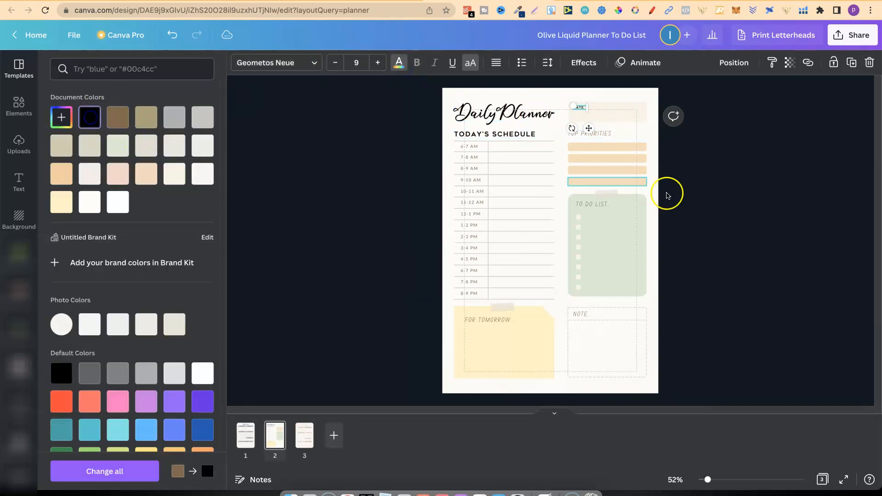
left_click(675, 198)
Set the TOP PRIORITIES heading in Geometos Neue Bold and colour its text black.
left_click(600, 134)
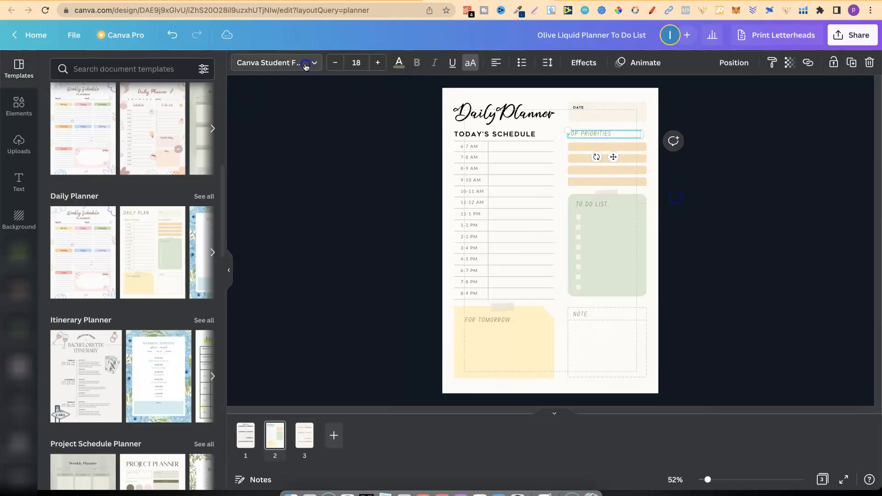
left_click(306, 64)
left_click(163, 152)
left_click(398, 63)
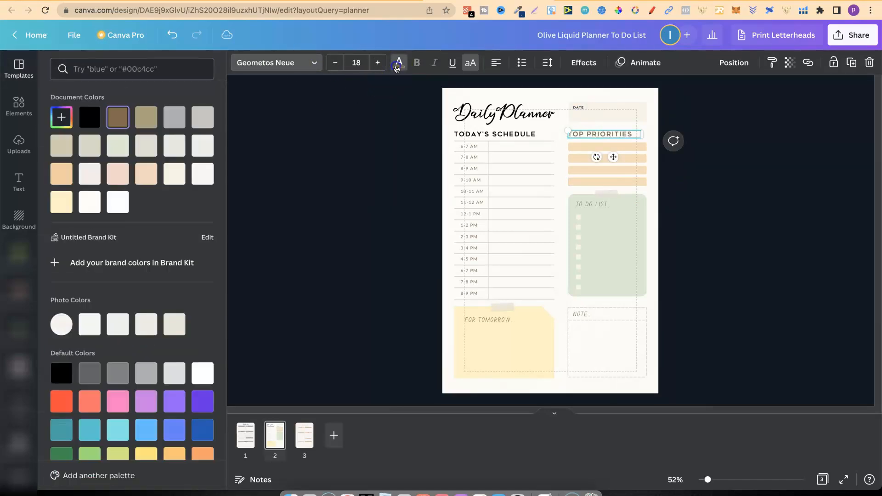
left_click(93, 117)
Set the TO DO LIST heading on the green box in Geometos Neue Bold.
left_click(591, 204)
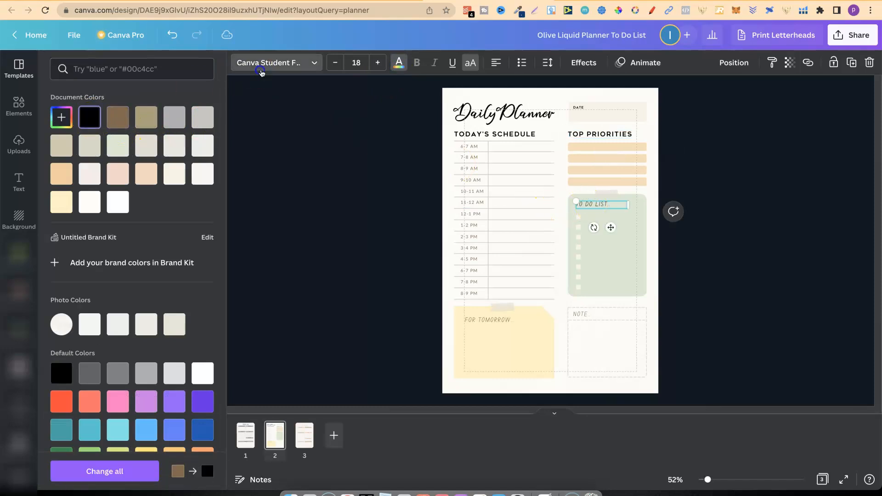
left_click(258, 68)
left_click(120, 155)
Set the NOTE heading in Geometos Neue Bold and colour its text black.
left_click(576, 315)
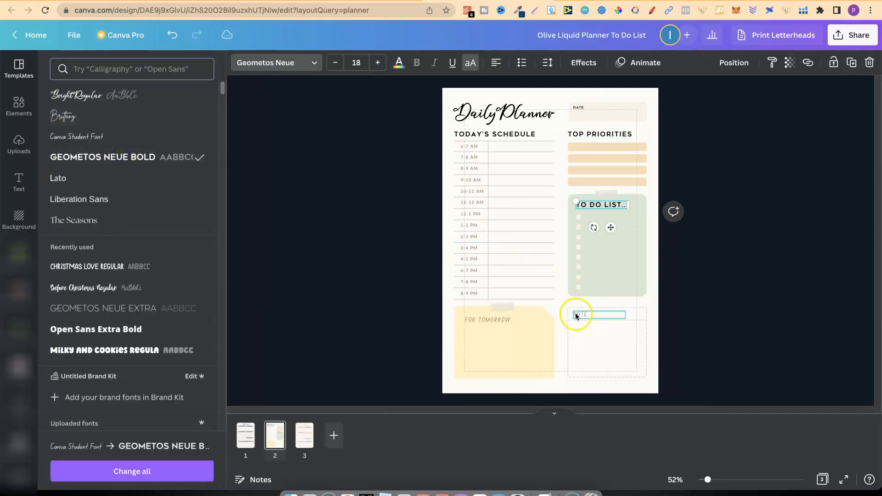
left_click(131, 155)
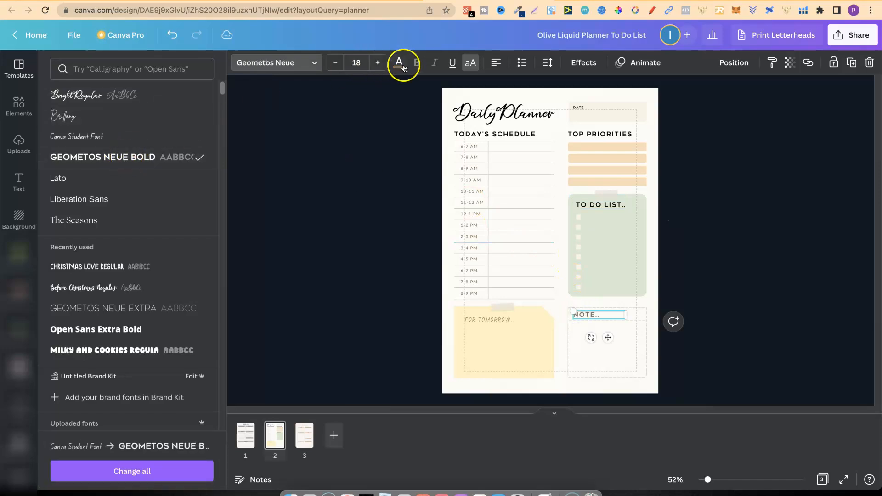
left_click(399, 62)
left_click(86, 125)
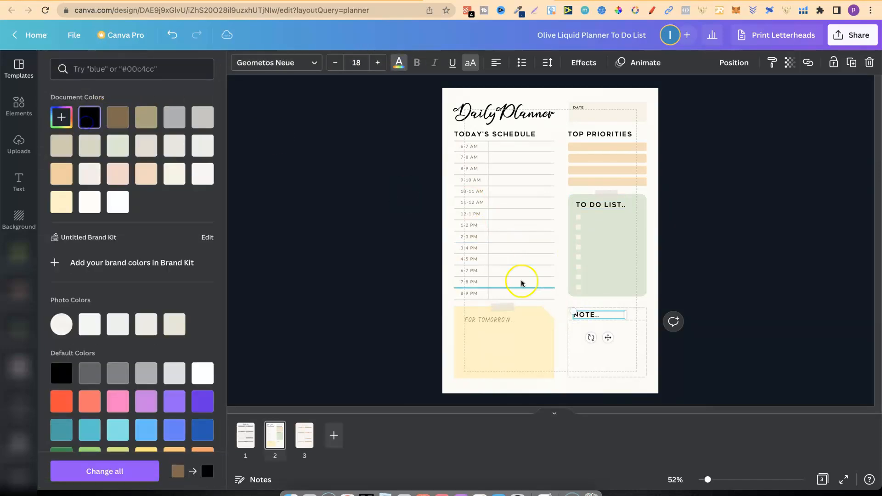
Set the FOR TOMORROW heading on the yellow note in Geometos Neue Bold.
left_click(479, 320)
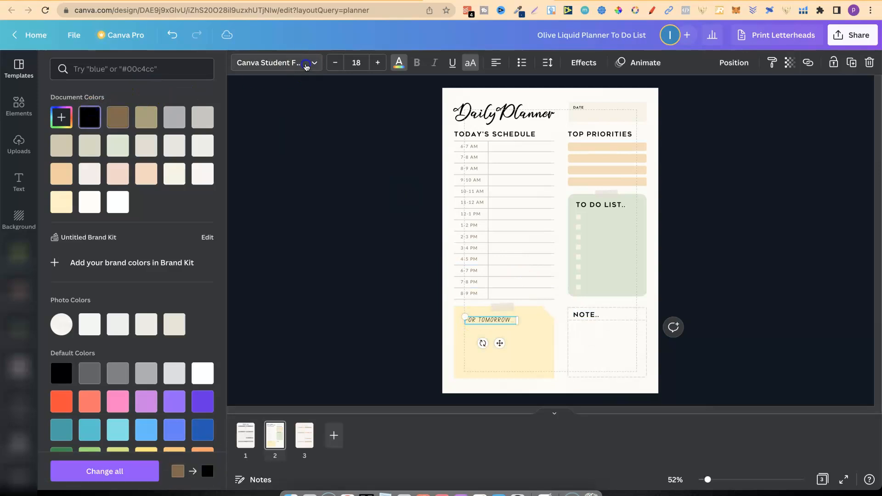
left_click(280, 62)
left_click(156, 156)
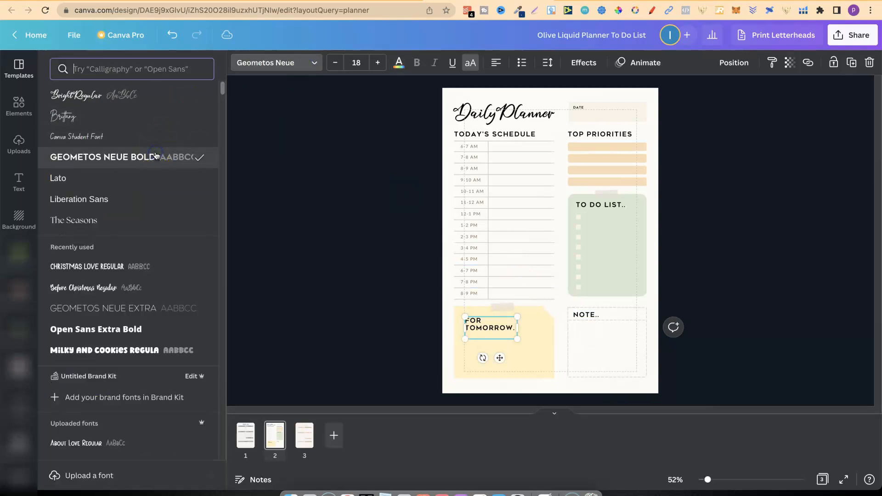
left_click(715, 184)
Fill the DATE box on page 2 with the default light grey and compare it with the headers on page 1.
left_click(637, 112)
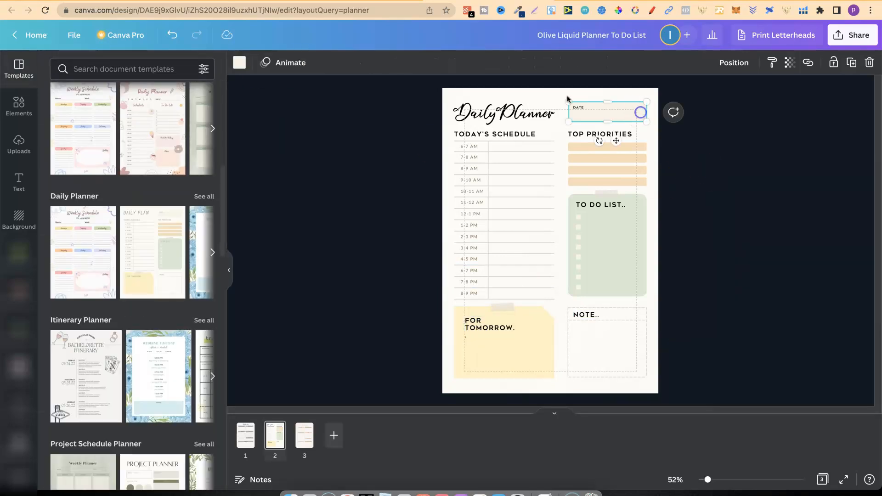
left_click(238, 63)
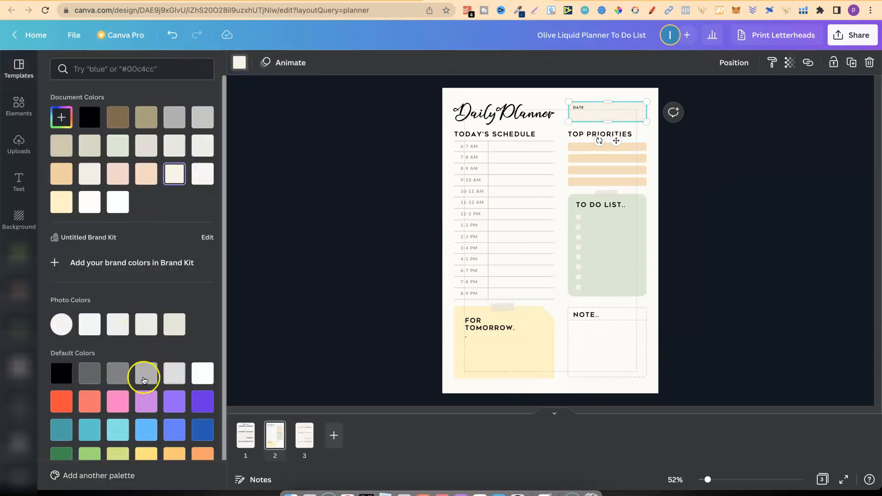
left_click(144, 377)
left_click(248, 439)
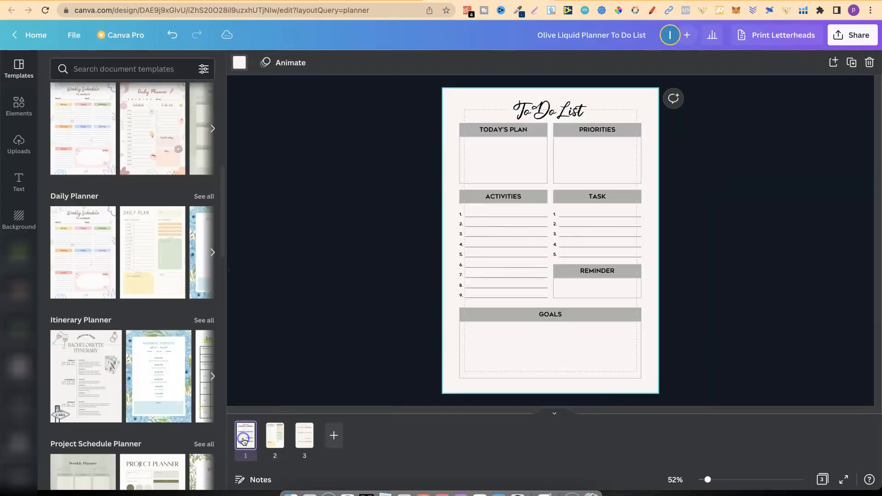
left_click(276, 439)
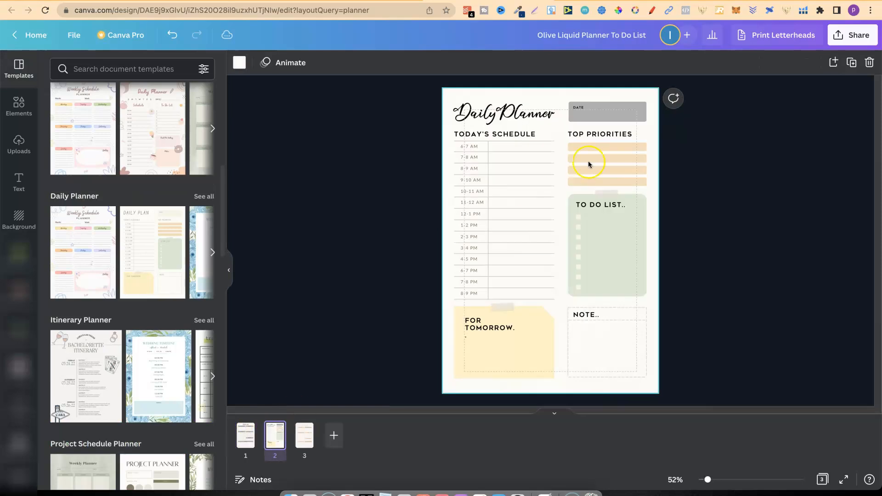
Recolour all four orange TOP PRIORITIES bars with the same default light grey as the DATE box.
left_click(638, 146)
left_click(239, 63)
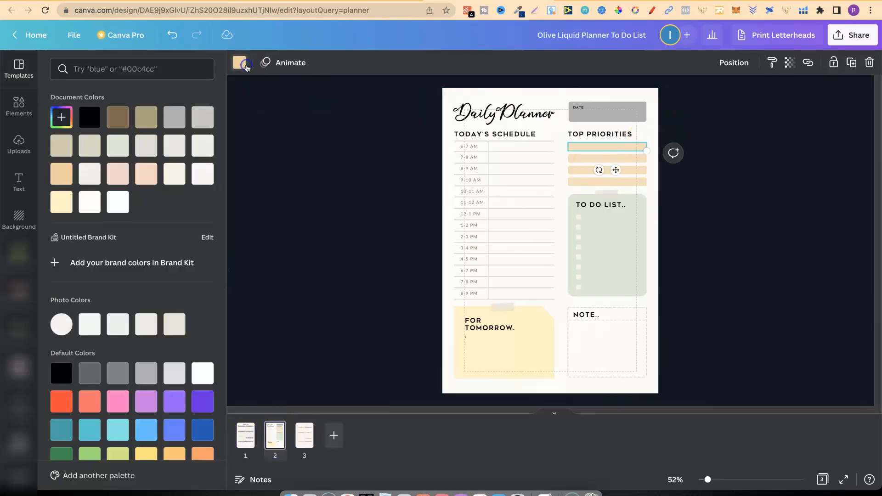
left_click(141, 383)
left_click(637, 181)
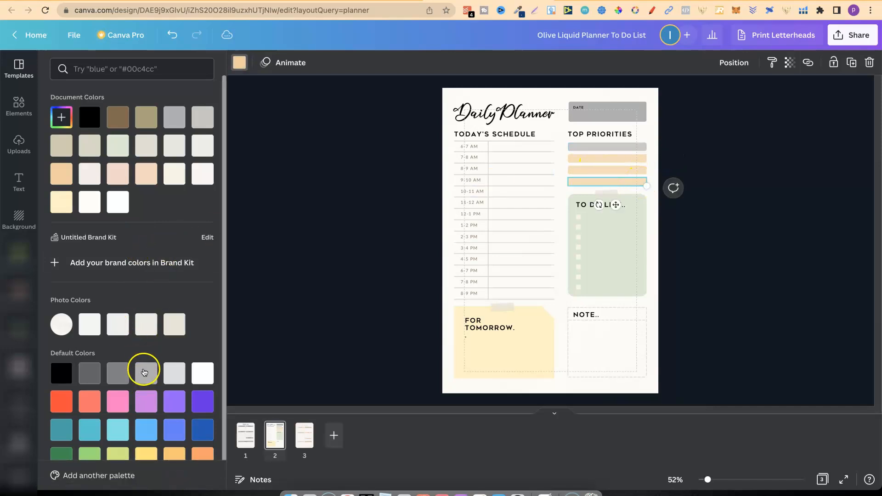
left_click(145, 373)
left_click(616, 163)
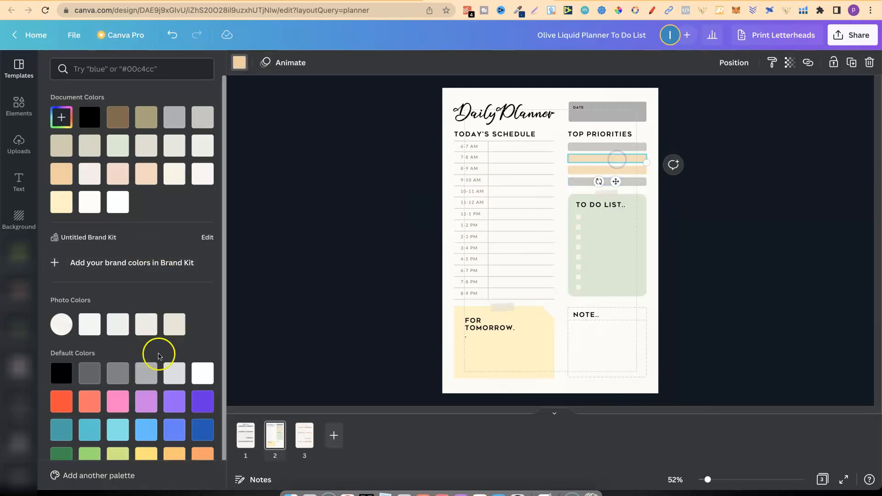
left_click(146, 373)
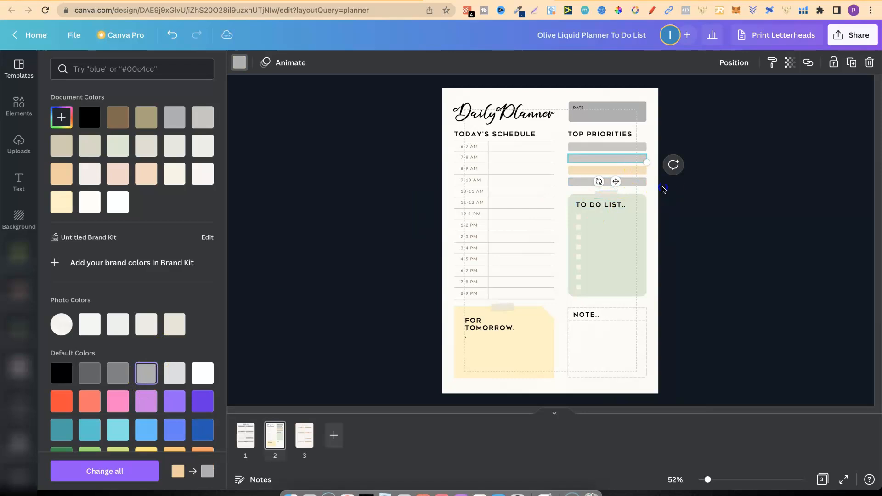
left_click(663, 189)
left_click(635, 170)
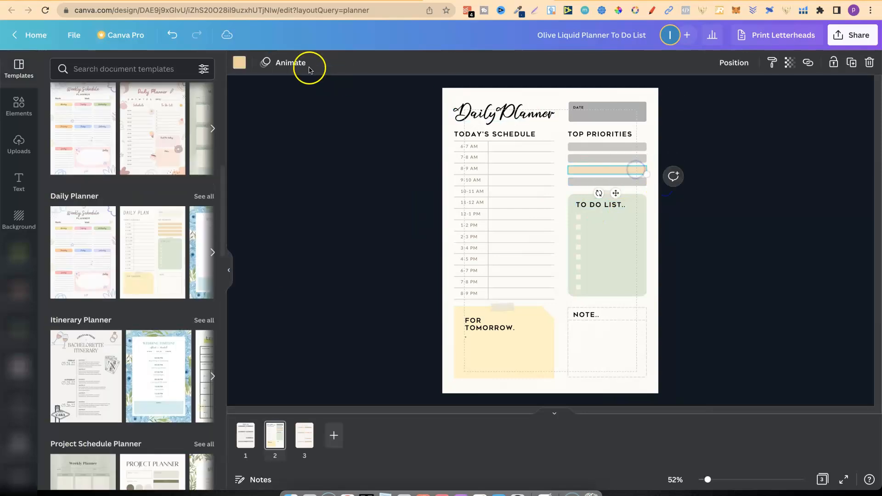
left_click(239, 62)
left_click(146, 373)
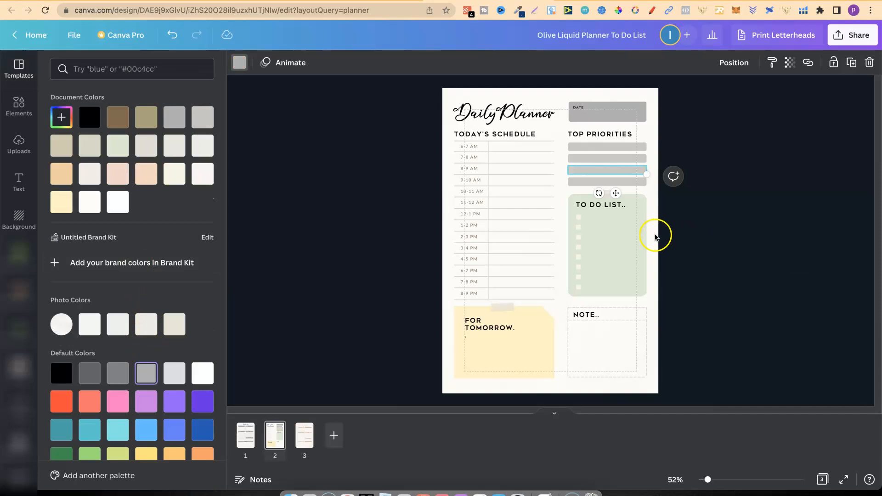
Fill the green TO DO LIST box with the default light grey.
left_click(643, 248)
left_click(119, 201)
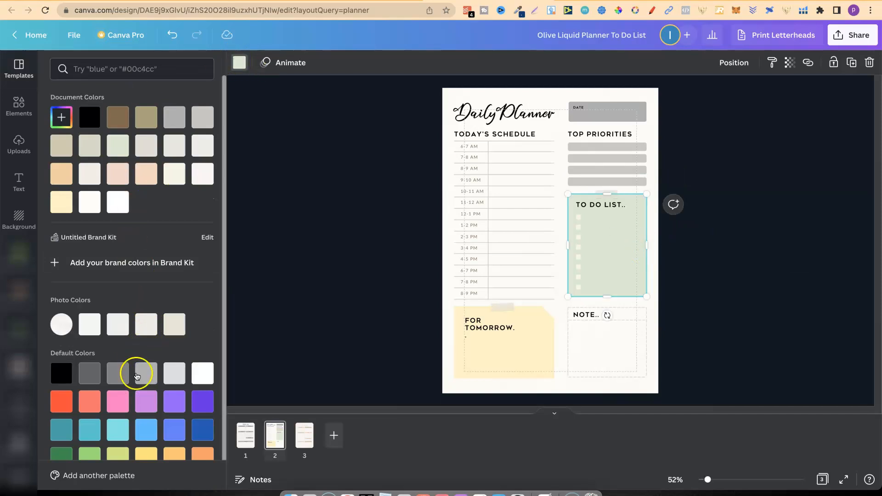
left_click(137, 376)
Ungroup the yellow FOR TOMORROW note and fill its narrow left strip with the default light grey.
left_click(526, 341)
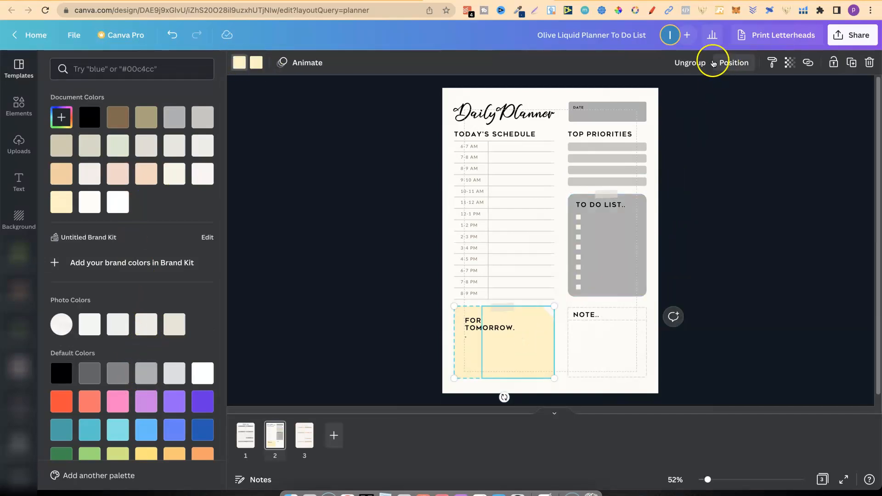
left_click(714, 64)
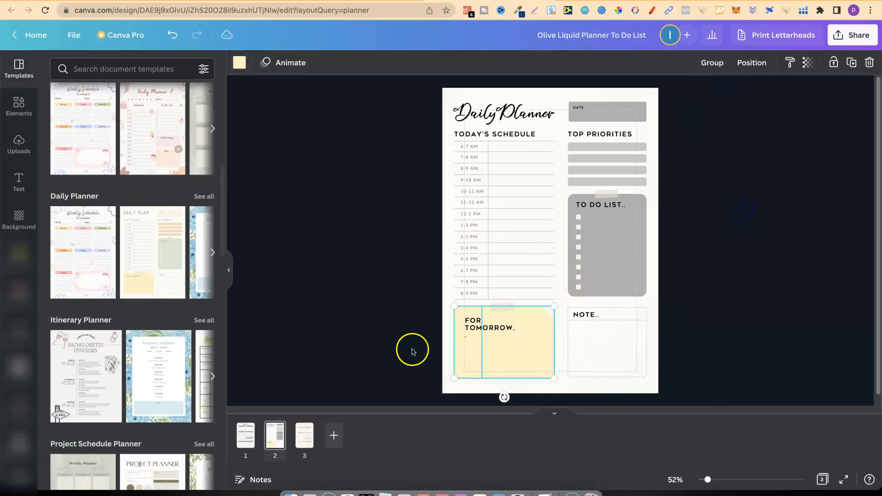
left_click(412, 352)
left_click(466, 353)
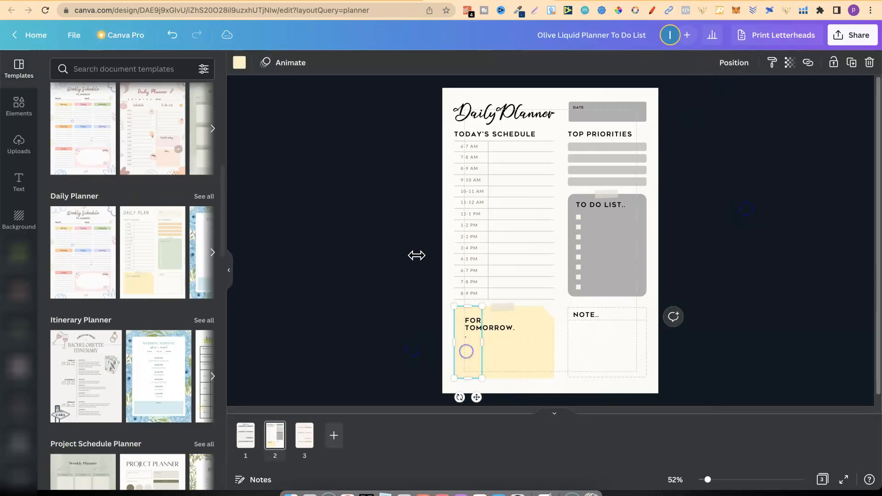
left_click(239, 63)
left_click(150, 369)
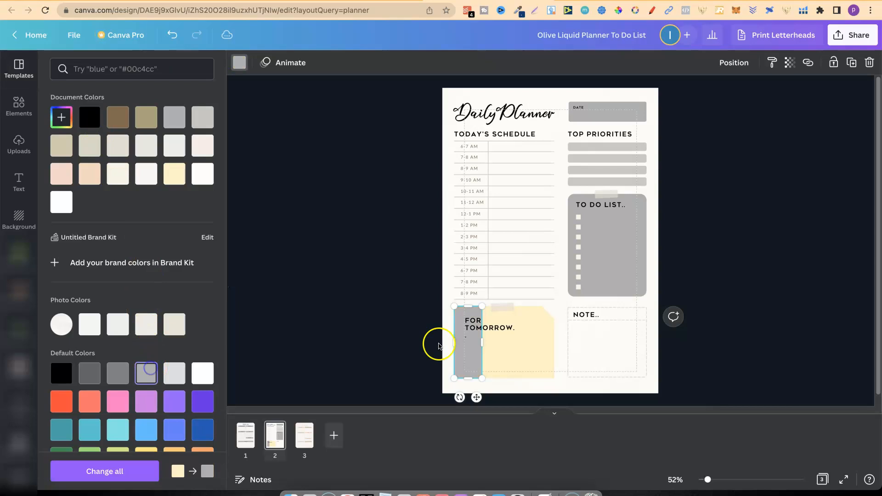
Fill the remaining yellow body and folded corner of the FOR TOMORROW note with the default light grey.
left_click(537, 348)
left_click(256, 60)
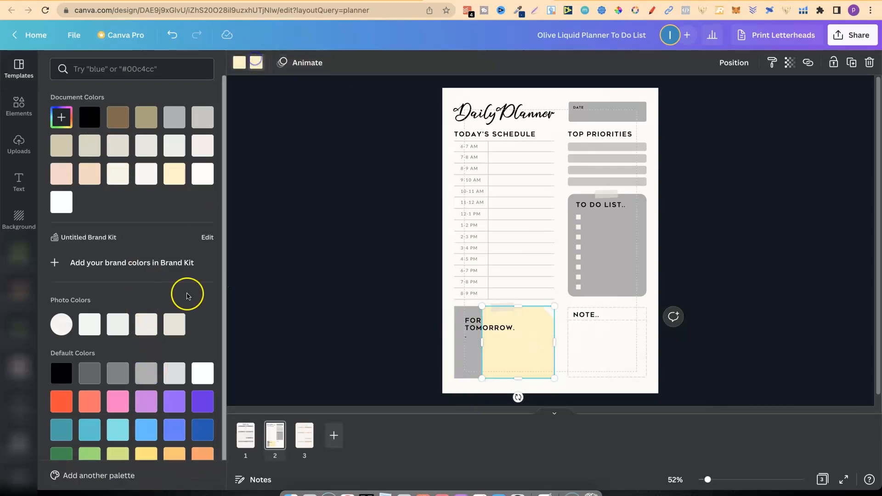
left_click(149, 375)
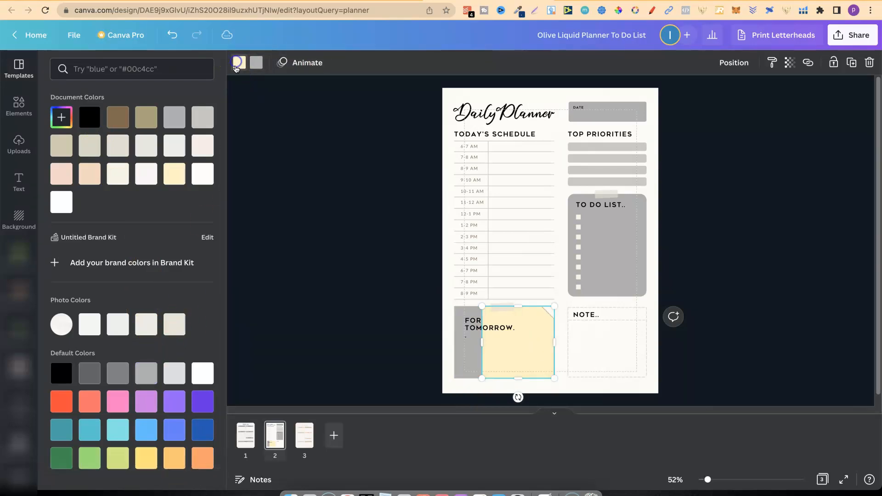
left_click(145, 375)
Recolour the two dashed lines above and below the NOTE heading black.
left_click(610, 352)
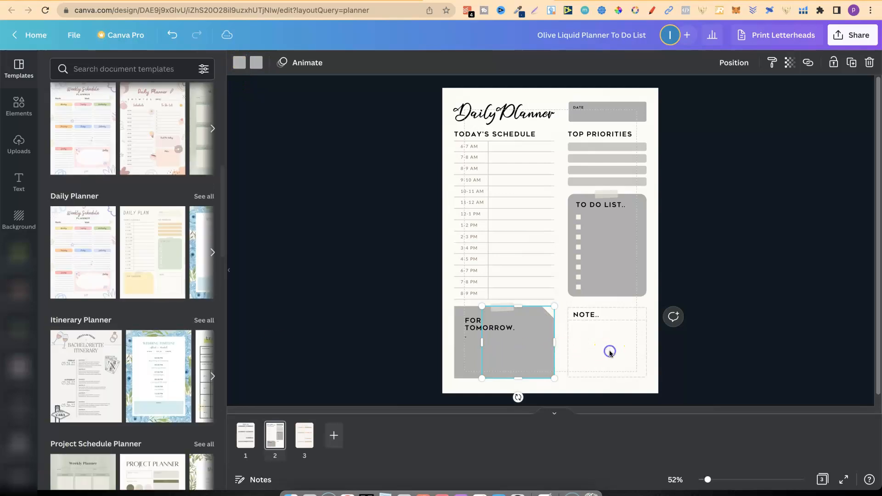
left_click(605, 352)
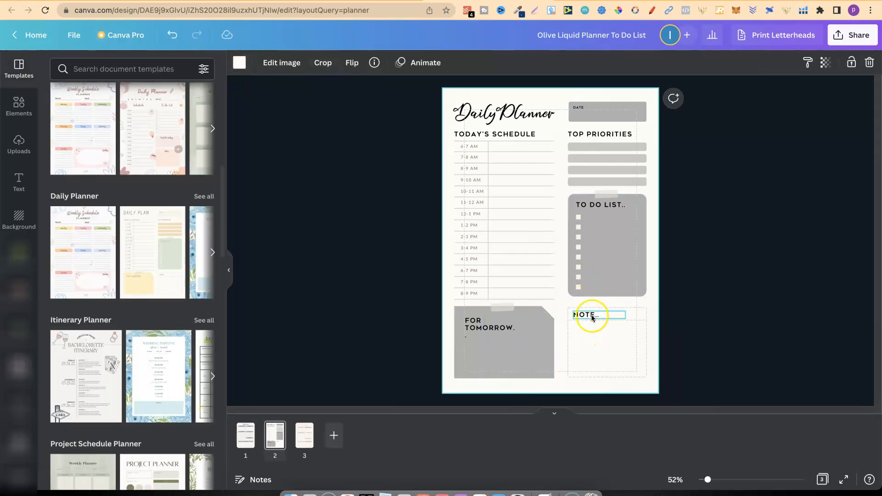
left_click(615, 320)
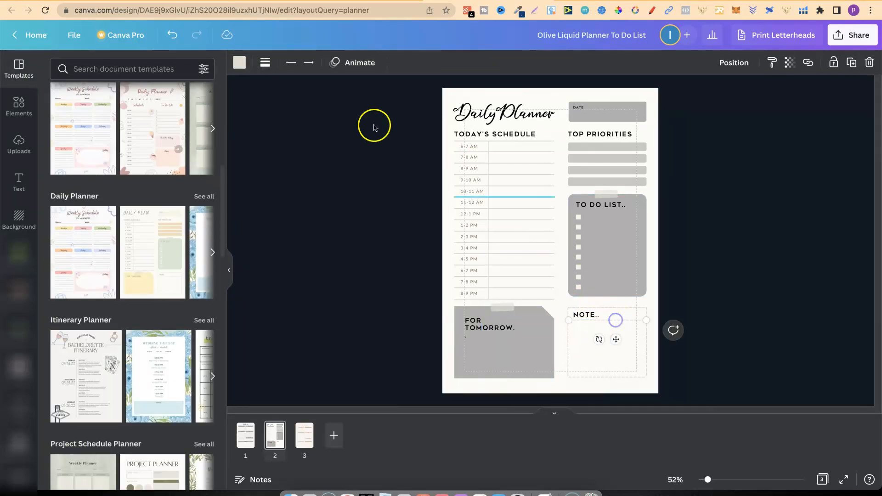
left_click(239, 63)
left_click(90, 121)
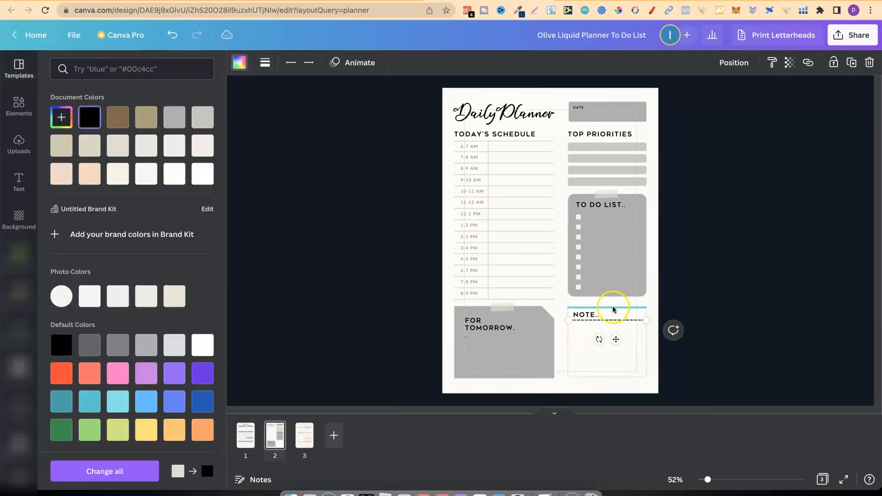
left_click(612, 307)
left_click(89, 121)
Recolour the bottom and both side dashed lines of the NOTE box black.
left_click(611, 348)
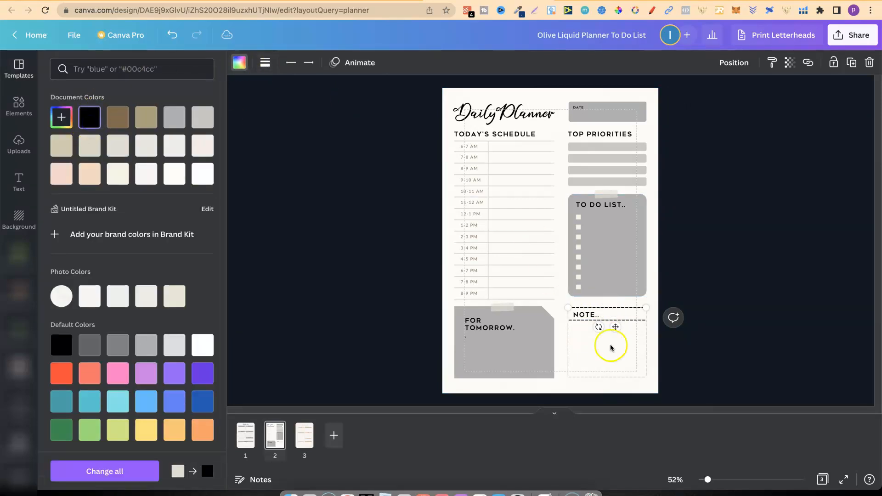
left_click(588, 378)
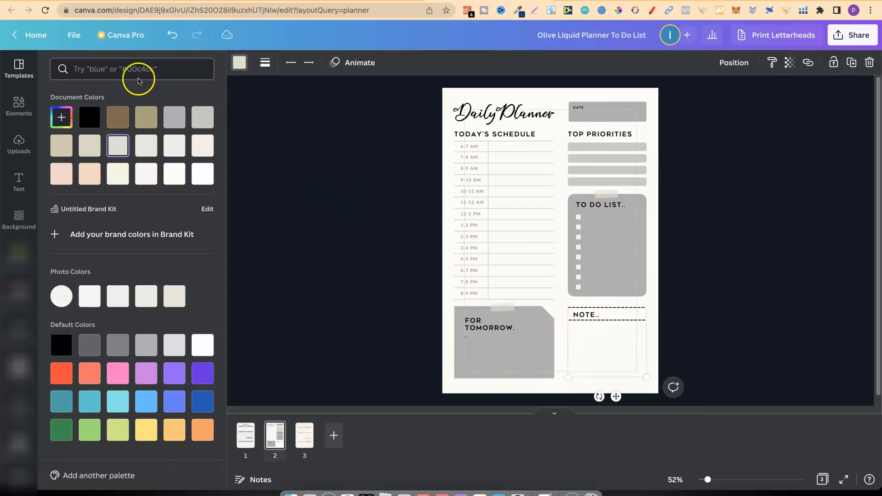
left_click(89, 121)
left_click(570, 335)
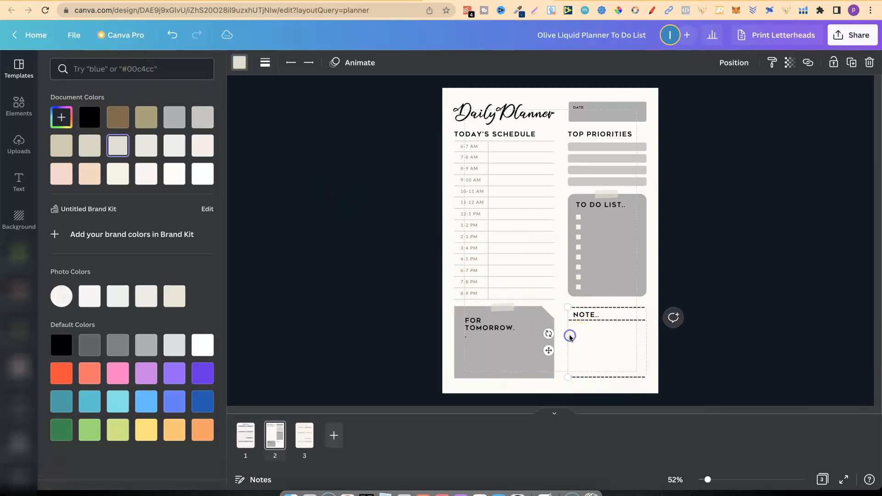
left_click(92, 118)
left_click(646, 340)
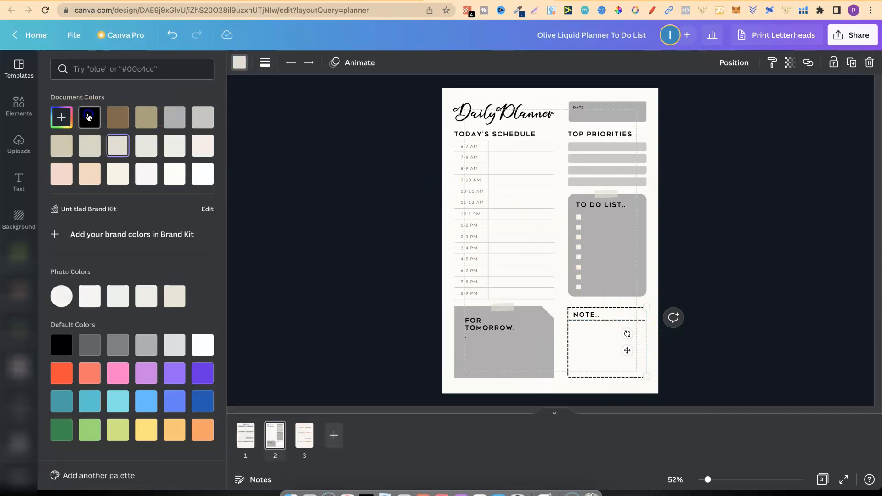
left_click(89, 117)
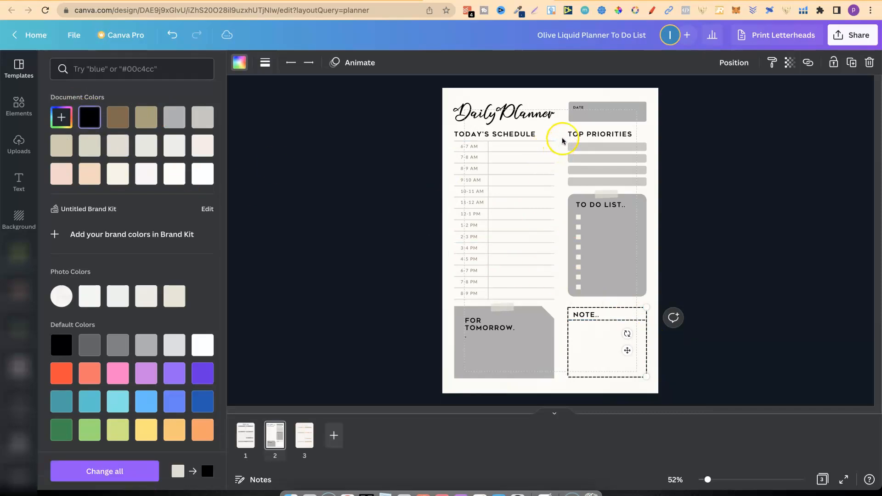
Recolour the TODAY'S SCHEDULE lines black and apply the change to every matching colour in the design.
left_click_drag(526, 159, 500, 305)
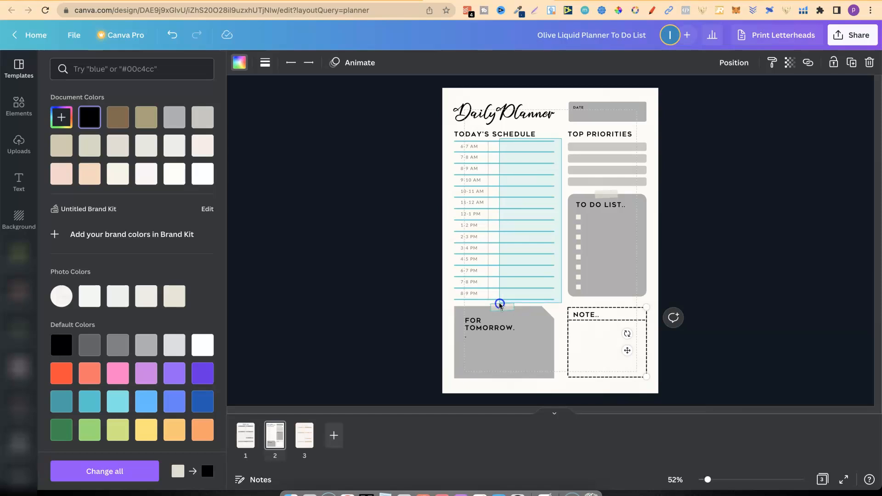
left_click_drag(499, 303, 499, 304)
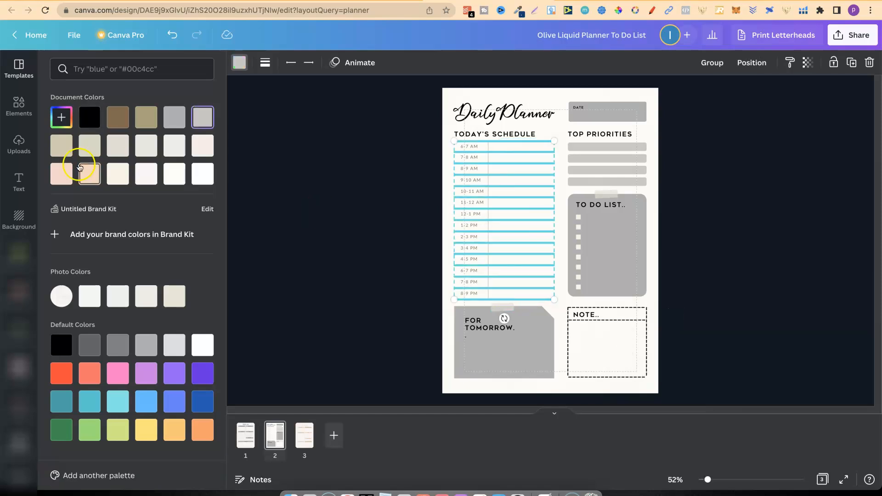
left_click(91, 118)
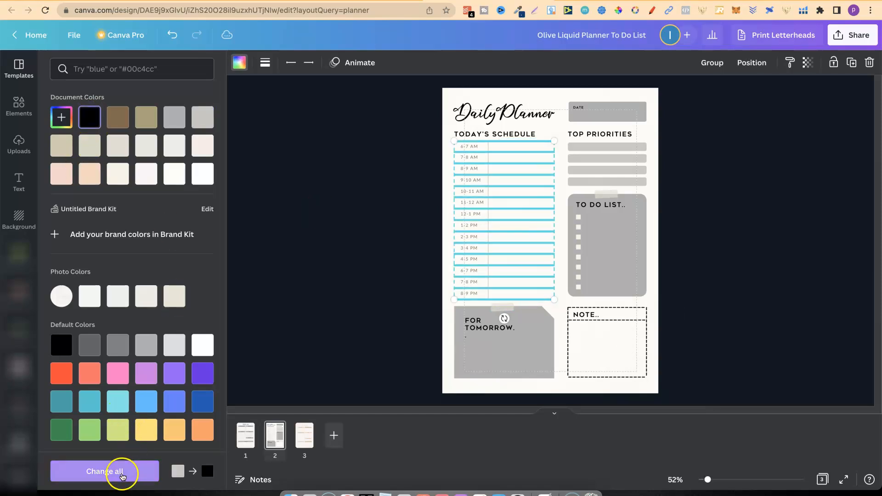
left_click(123, 472)
left_click(795, 182)
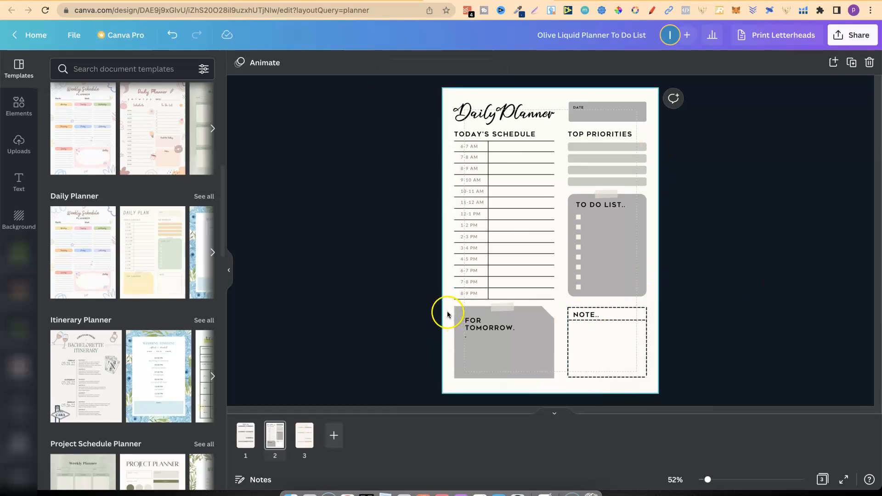
Group the FOR TOMORROW note's elements and move the group off the page beside TOP PRIORITIES.
left_click_drag(449, 311, 558, 389)
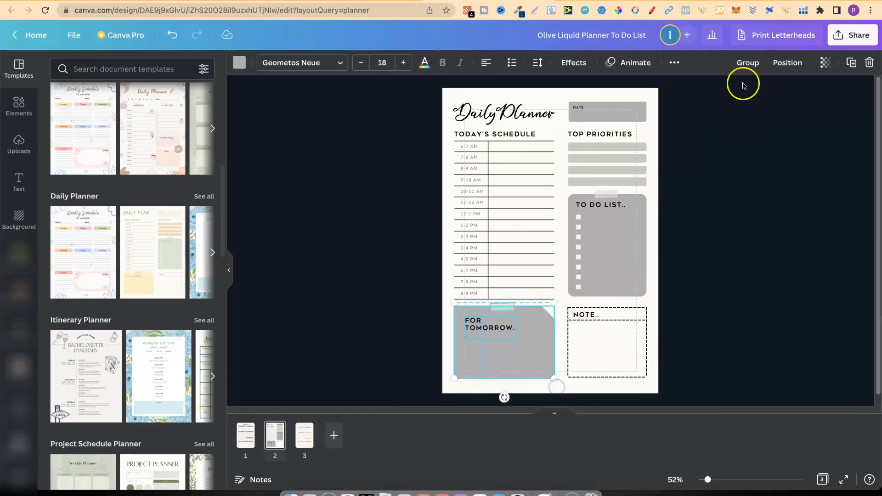
left_click(747, 72)
left_click_drag(467, 329, 667, 151)
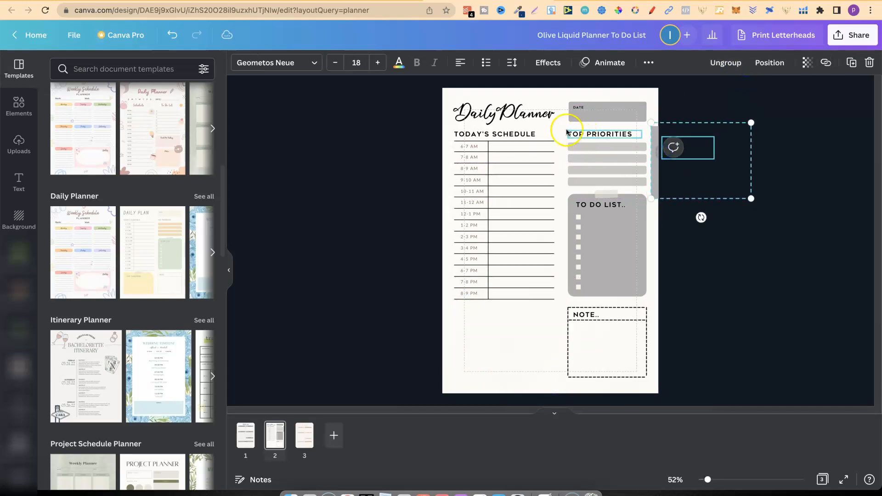
Group the TOP PRIORITIES heading with its bars, move it below the schedule and enlarge it to the schedule's width.
left_click_drag(564, 129, 478, 337)
left_click(747, 62)
left_click_drag(532, 362, 554, 376)
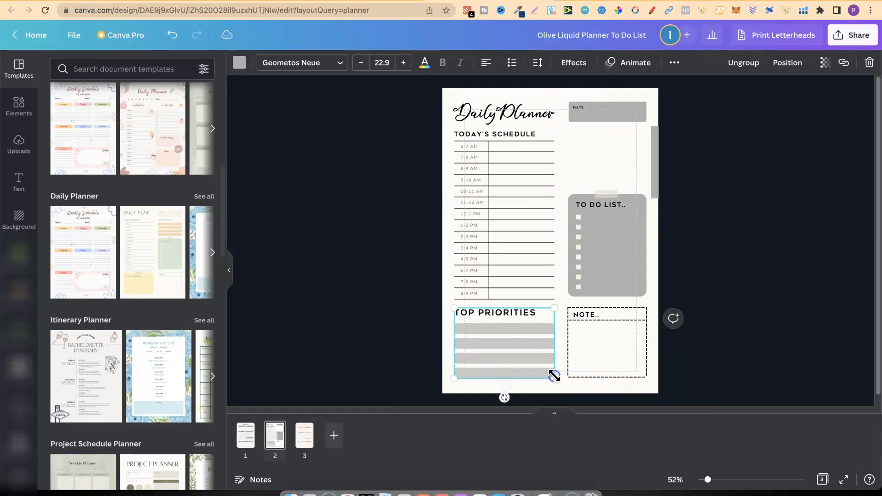
left_click(777, 271)
Place the FOR TOMORROW note between the DATE and TO DO LIST boxes and shrink it to their width.
left_click_drag(671, 165, 583, 162)
left_click_drag(674, 197, 644, 183)
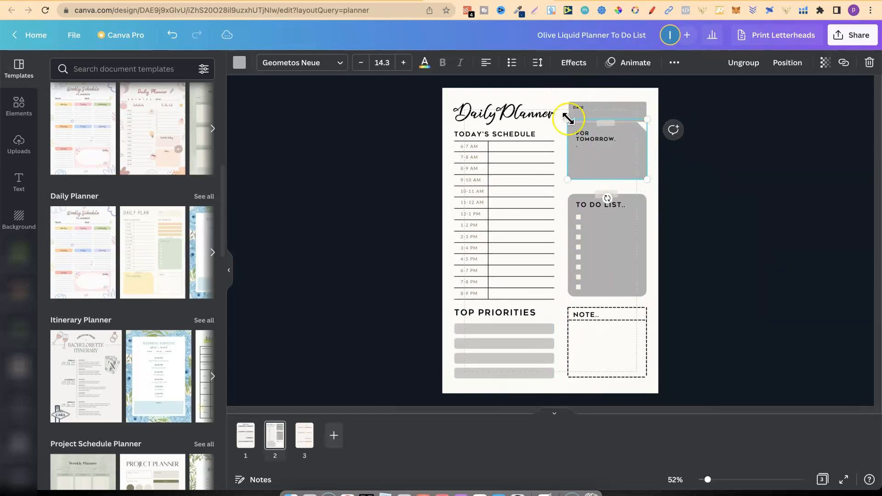
left_click_drag(606, 147, 606, 154)
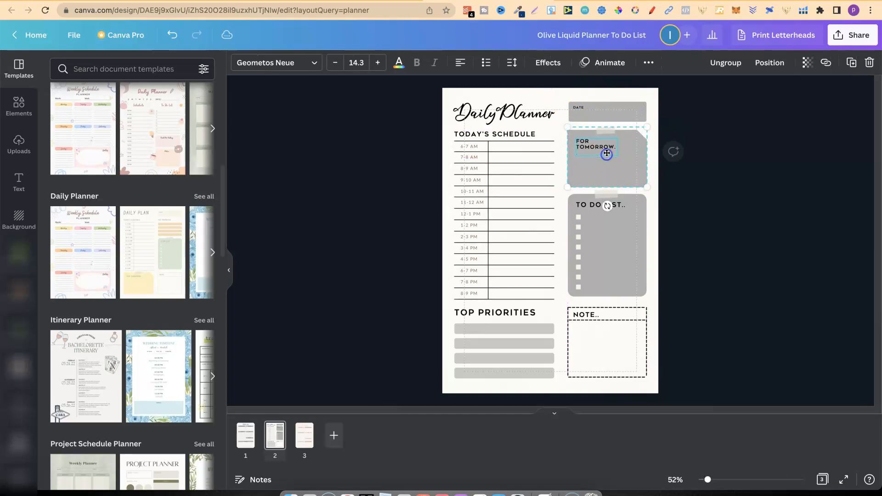
left_click_drag(566, 128, 568, 129)
left_click(697, 178)
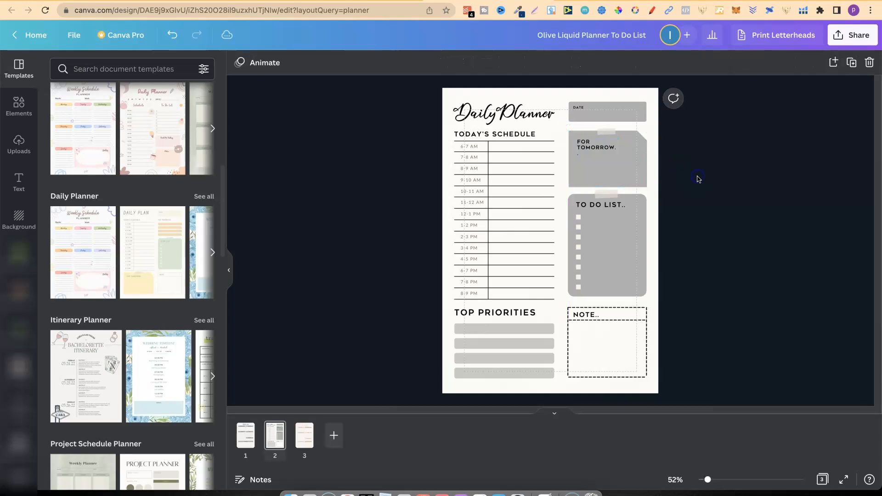
Replace the NOTE box, including its bottom dashed line, with a grouped duplicate of six schedule lines.
left_click_drag(656, 307, 565, 376)
key("Delete")
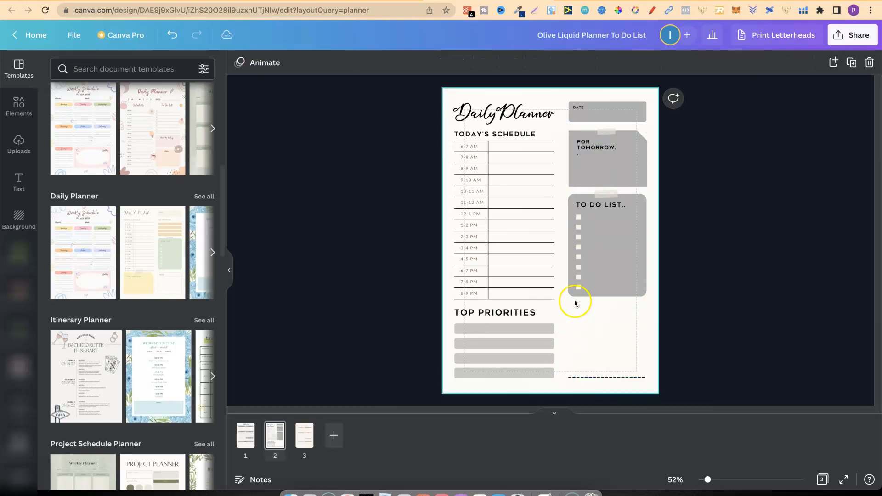
left_click_drag(560, 277, 529, 208)
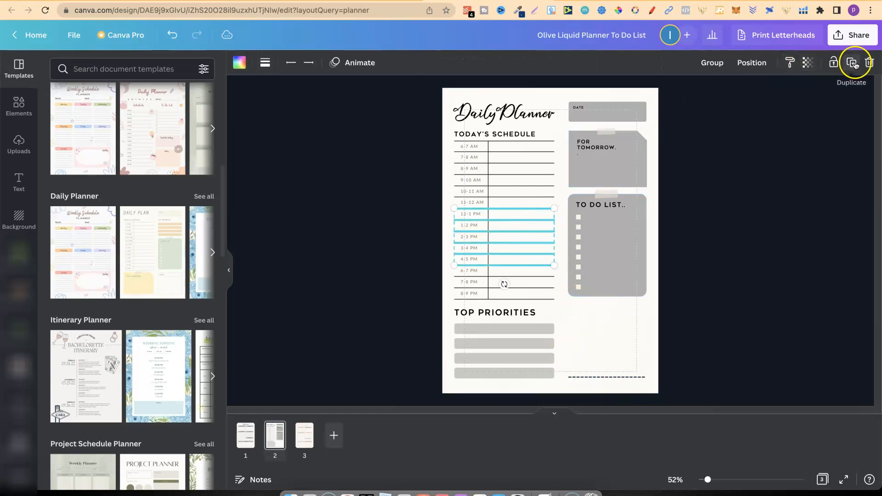
left_click(712, 63)
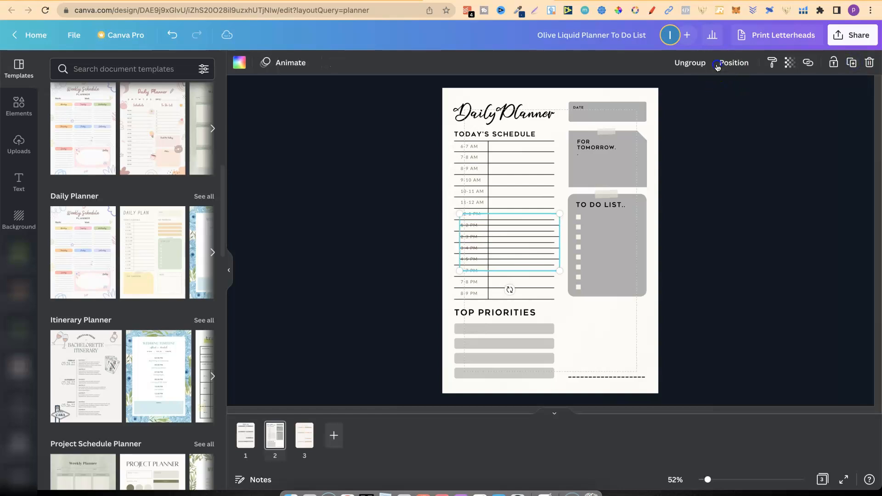
left_click_drag(516, 228, 623, 318)
left_click(585, 380)
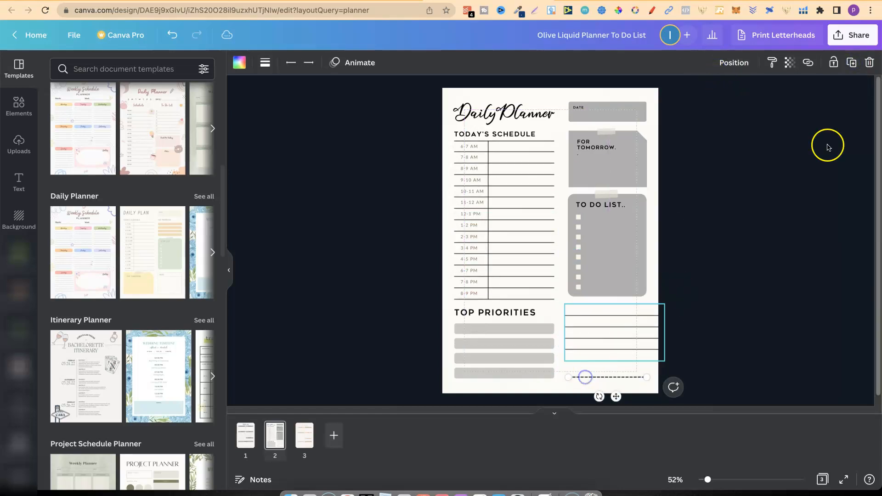
left_click(870, 63)
Position the copied line group in the empty area below the TO DO LIST box.
left_click_drag(606, 331, 606, 341)
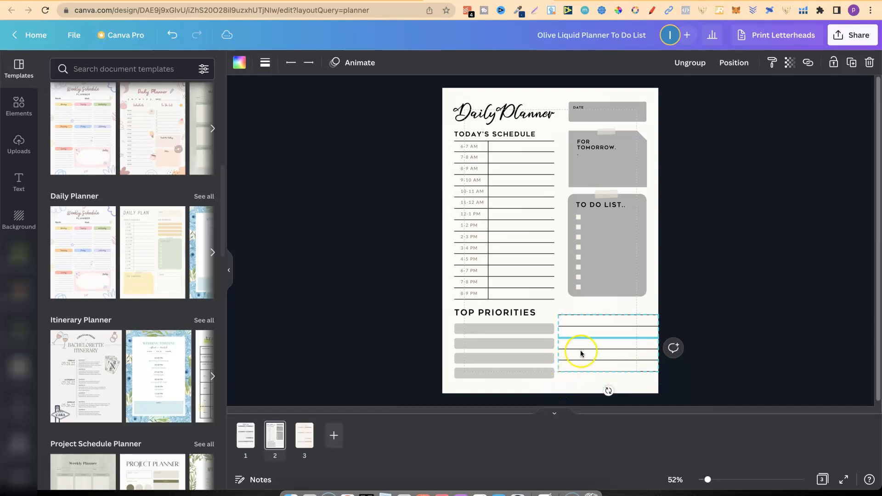
left_click_drag(626, 355, 583, 343)
mouse_move(624, 367)
left_mouse_down()
mouse_move(597, 349)
mouse_move(617, 329)
mouse_move(620, 345)
mouse_move(664, 378)
mouse_move(638, 362)
left_mouse_up()
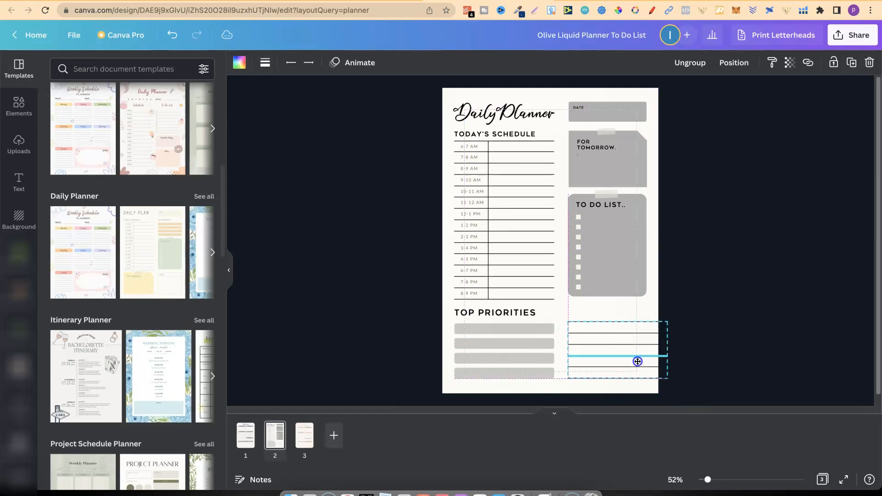
left_click(737, 325)
Ungroup the copied lines and shorten the top one to end at the TO DO LIST box's right edge.
left_click(649, 322)
left_click(685, 63)
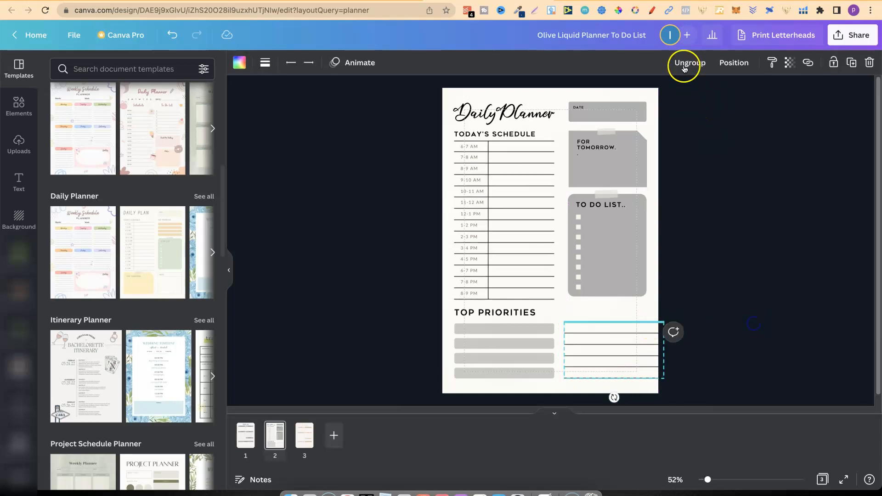
left_click(723, 234)
left_click(637, 323)
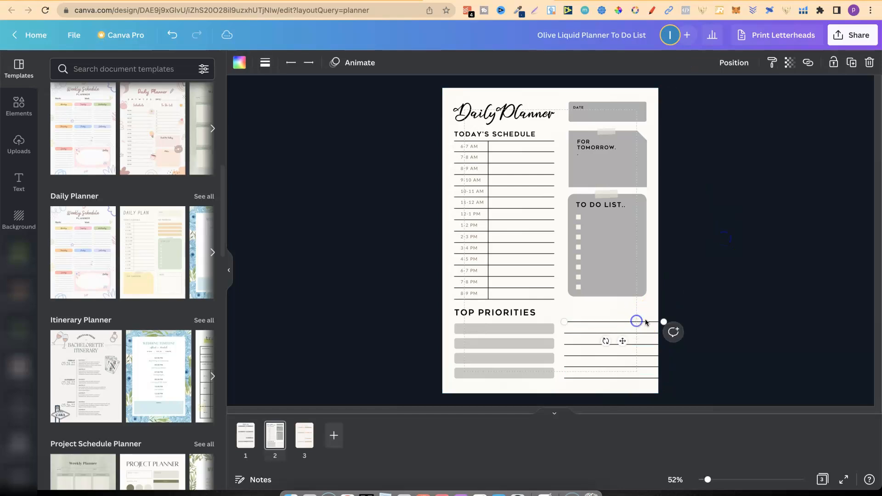
mouse_move(664, 324)
left_mouse_down()
mouse_move(636, 322)
mouse_move(647, 322)
left_mouse_up()
left_click(711, 307)
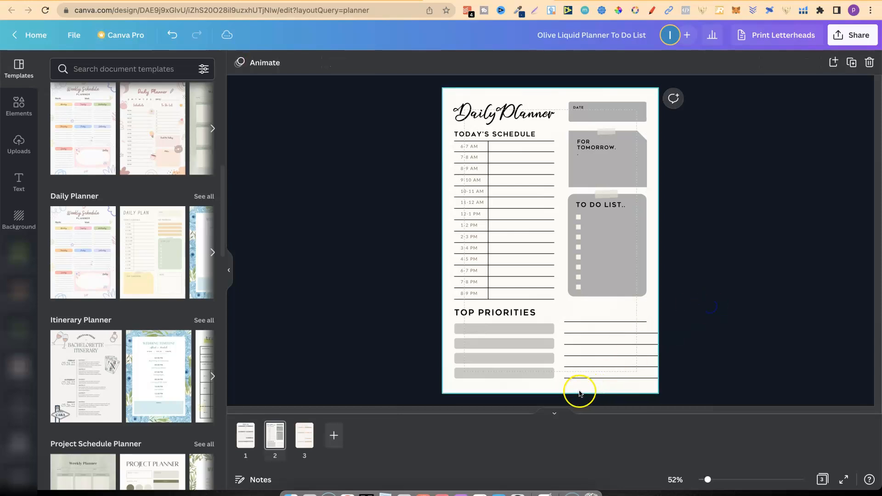
Delete the five longer lines and duplicate the shortened line into a stack of five below TO DO LIST.
left_click_drag(575, 389, 589, 331)
key("Delete")
left_click(603, 321)
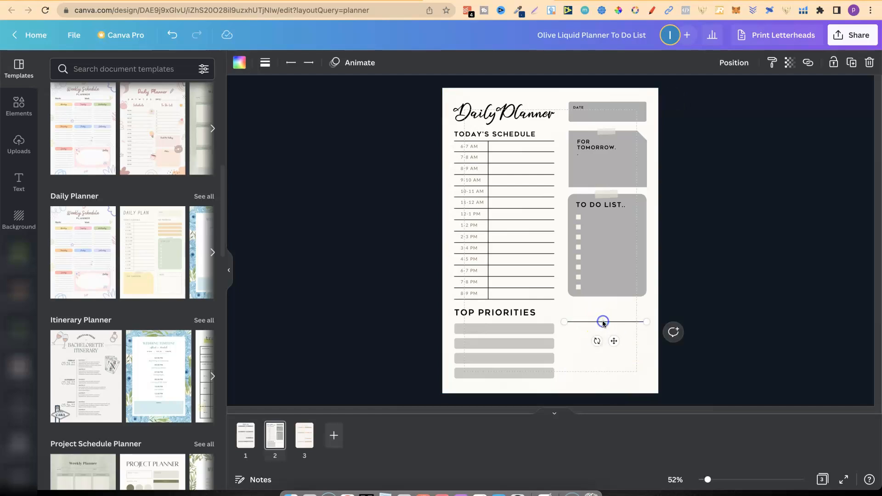
key("super+d")
left_click_drag(620, 347, 617, 352)
key("super+v")
key("super+v")
key("super+v")
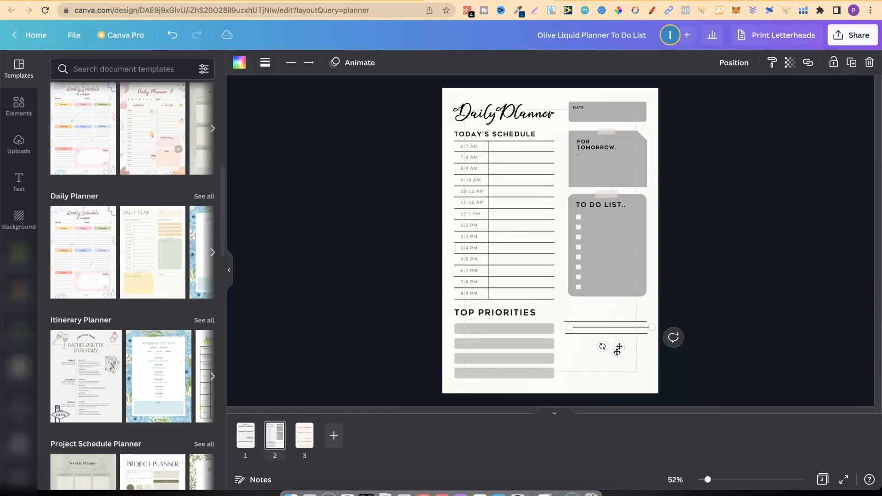
left_click_drag(630, 357, 615, 375)
mouse_move(611, 335)
left_mouse_down()
mouse_move(611, 349)
mouse_move(604, 330)
left_mouse_up()
Align the five note lines on their centres and space them evenly with Tidy up.
left_click(707, 306)
left_click_drag(657, 312, 590, 369)
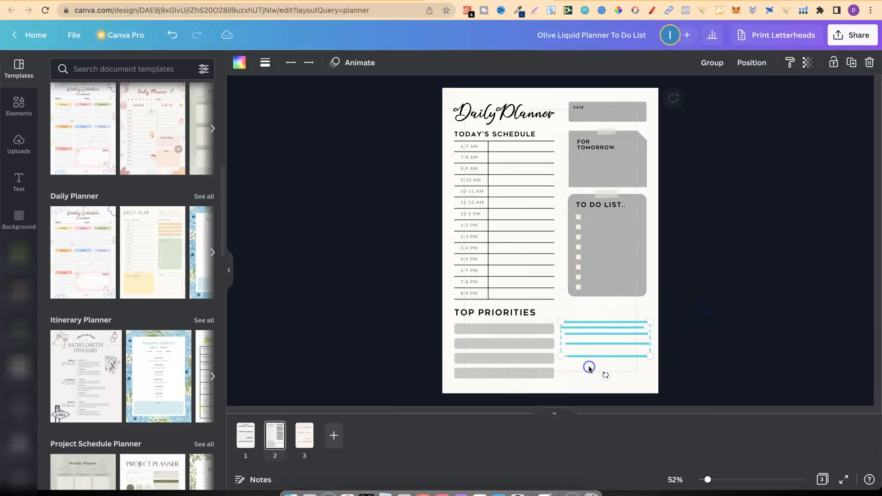
left_click(742, 63)
left_click(710, 181)
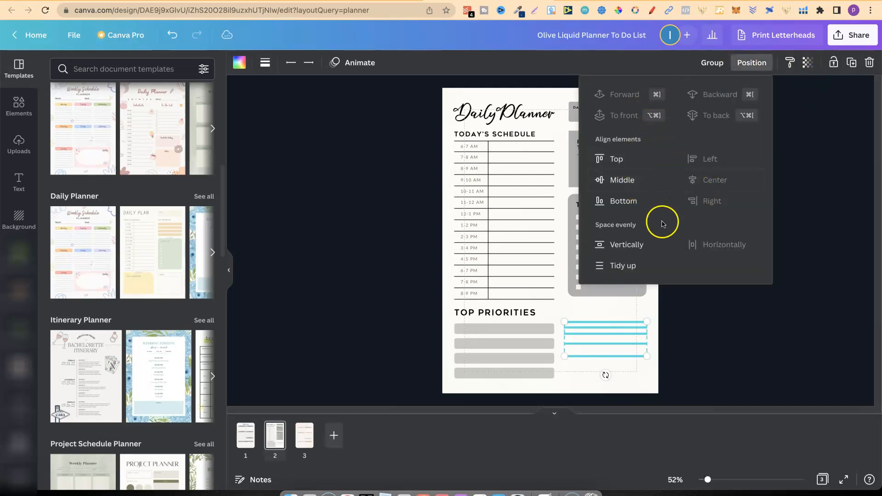
left_click(631, 266)
left_click_drag(633, 338, 630, 339)
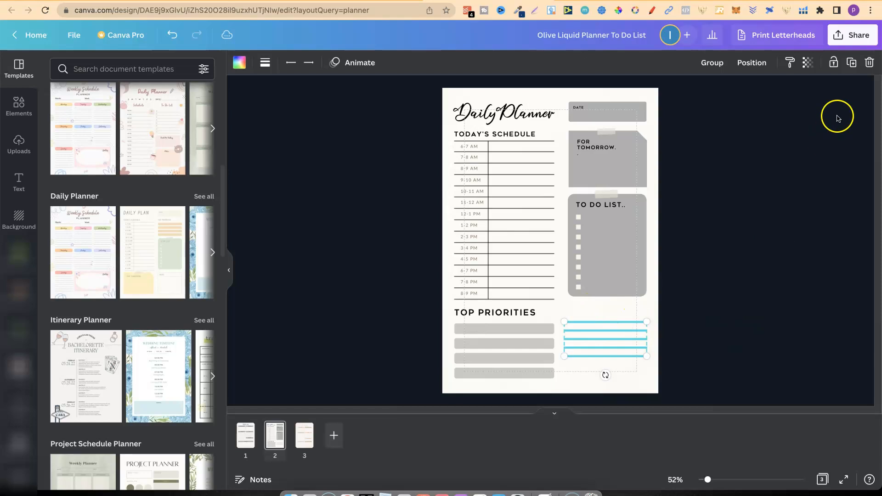
left_click(870, 63)
left_click(616, 318)
left_click(172, 35)
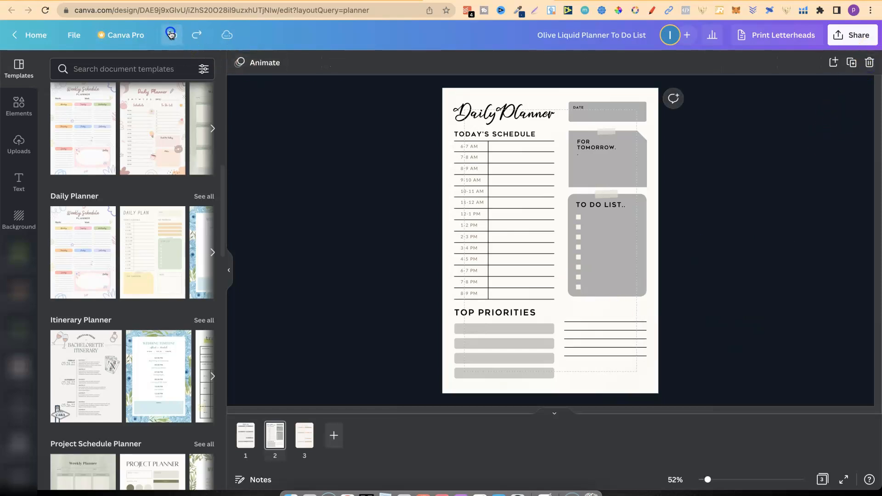
Undo the note-line edits one after another until the dashed NOTE box is back below TO DO LIST.
left_click(171, 35)
left_click(171, 35)
left_click(171, 35)
left_click(171, 35)
left_click(171, 35)
left_click(172, 35)
left_click(172, 35)
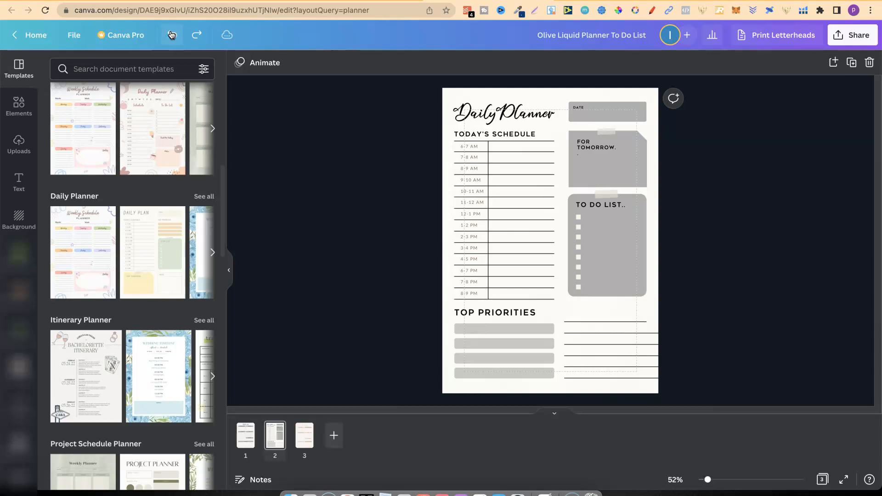
left_click(171, 35)
left_click(172, 35)
left_click(172, 35)
left_click(172, 35)
left_click(172, 35)
left_click(172, 35)
left_click(172, 35)
left_click(171, 35)
left_click(172, 35)
left_click(172, 35)
left_click(172, 35)
left_click(172, 35)
left_click(172, 35)
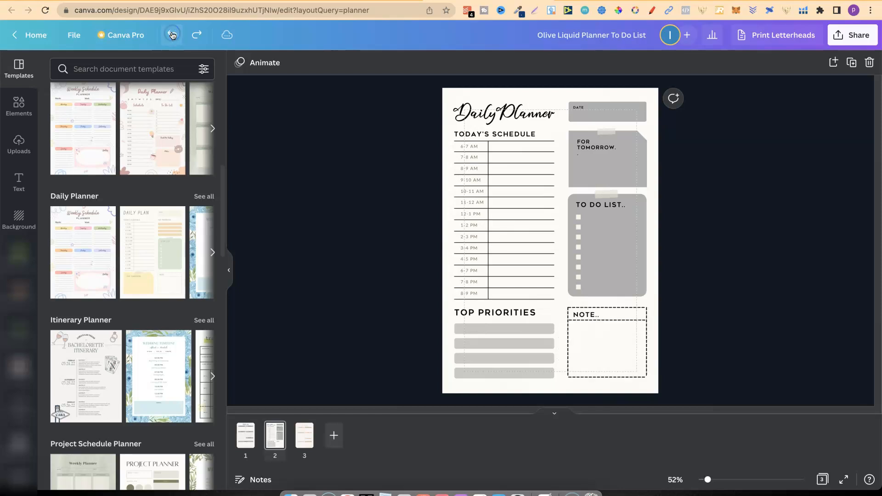
Delete the whole NOTE section, including its dashed frame, divider line and heading.
left_click(651, 305)
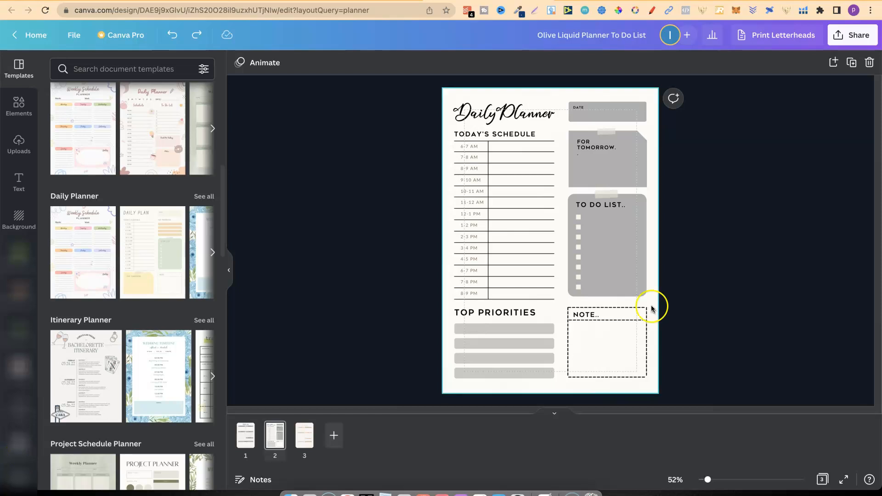
left_click_drag(651, 305, 565, 378)
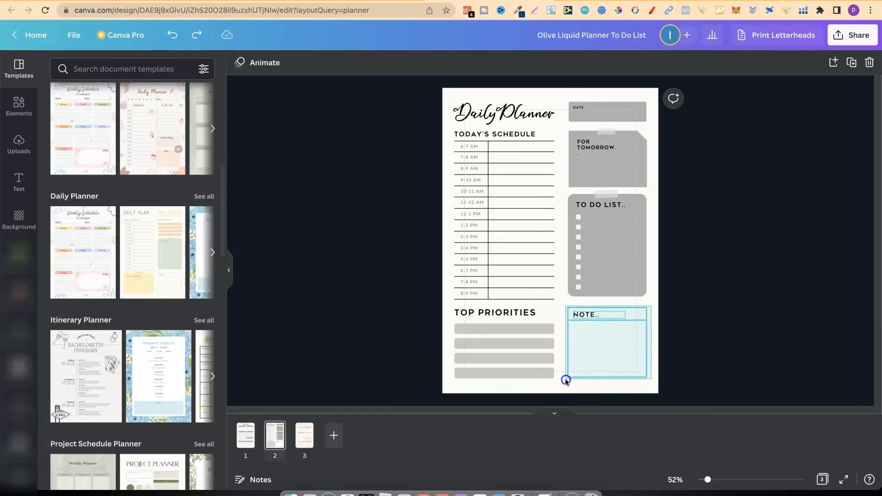
key("Delete")
Stretch the grey TO DO LIST box down over the former NOTE area and lock it in place.
left_click(634, 289)
left_click_drag(607, 297, 606, 380)
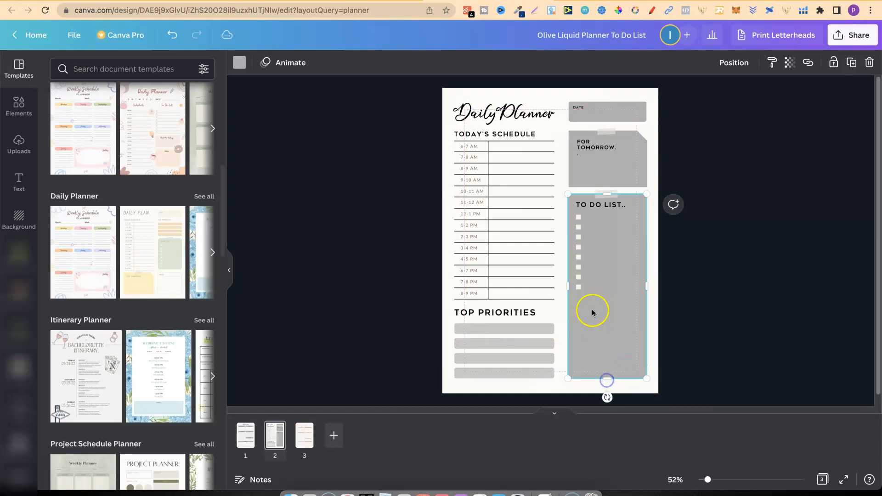
left_click(832, 62)
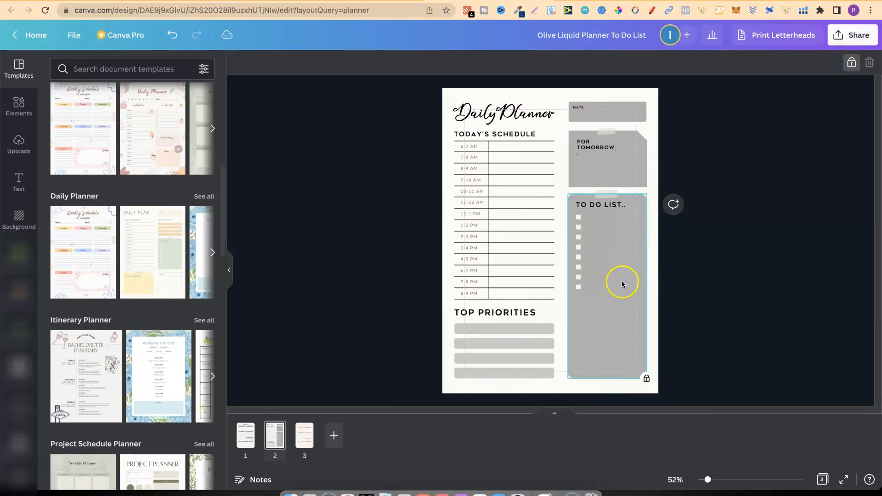
Duplicate the lower seven TO DO LIST checkboxes and place the copies directly below, continuing the column with the same spacing.
left_click_drag(584, 253, 572, 224)
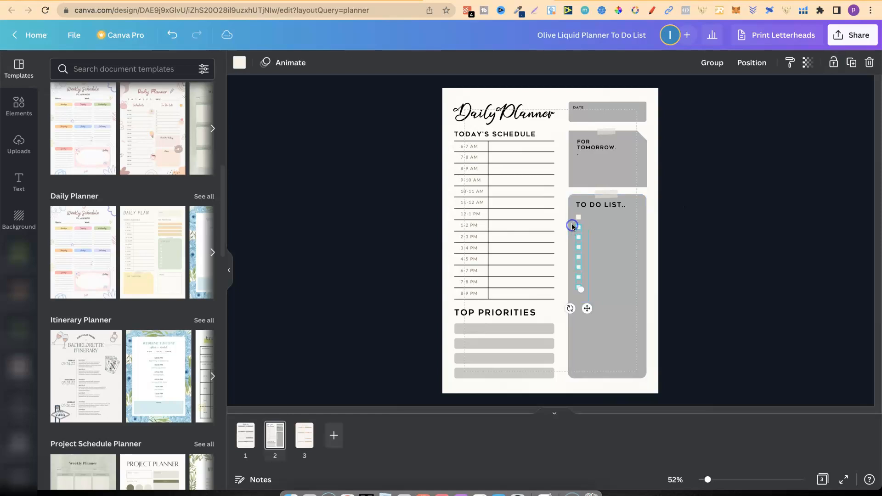
left_click(854, 63)
left_click_drag(593, 314, 588, 381)
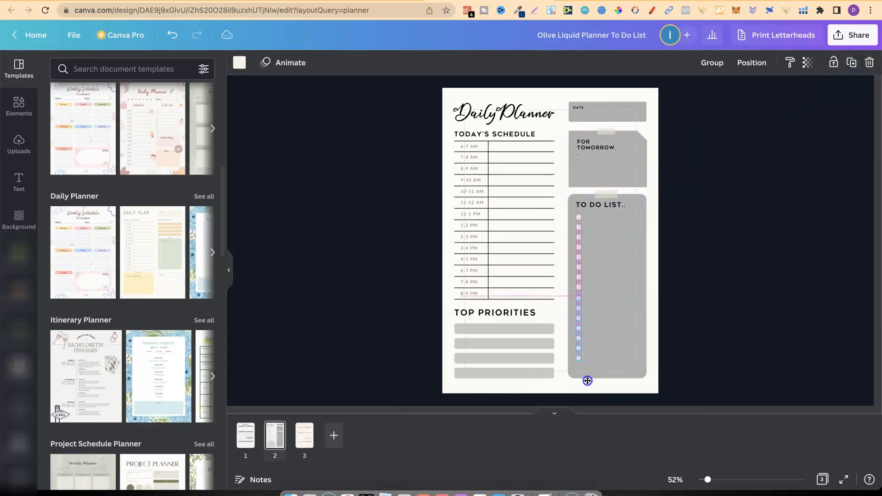
left_click(743, 292)
left_click(740, 148)
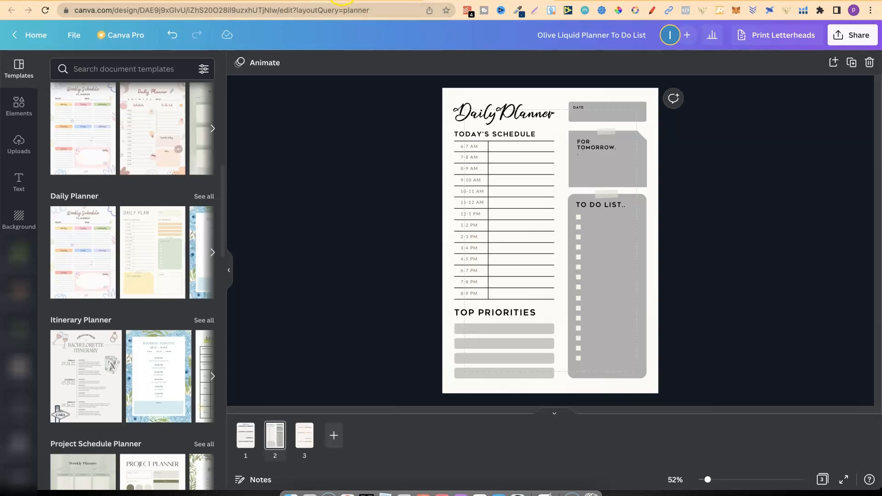
Look over the planner template search results and the Canva sign-up landing page outside the design editor.
left_click(343, 0)
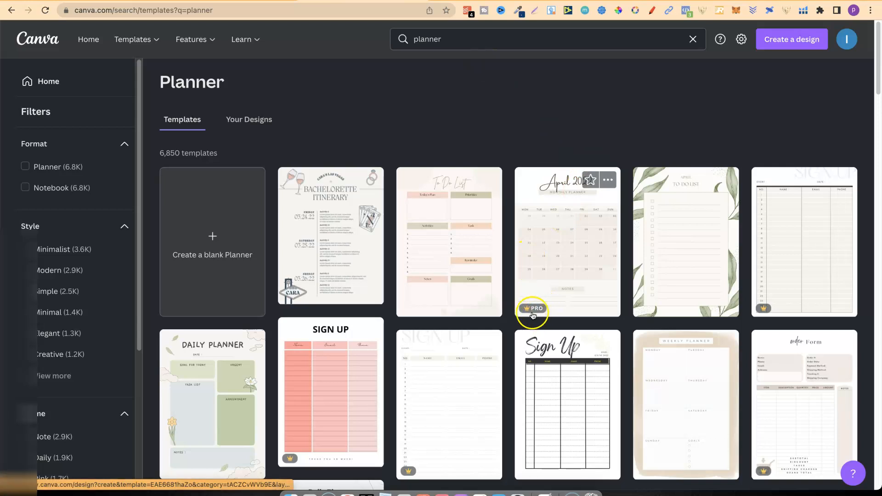
mouse_move(531, 312)
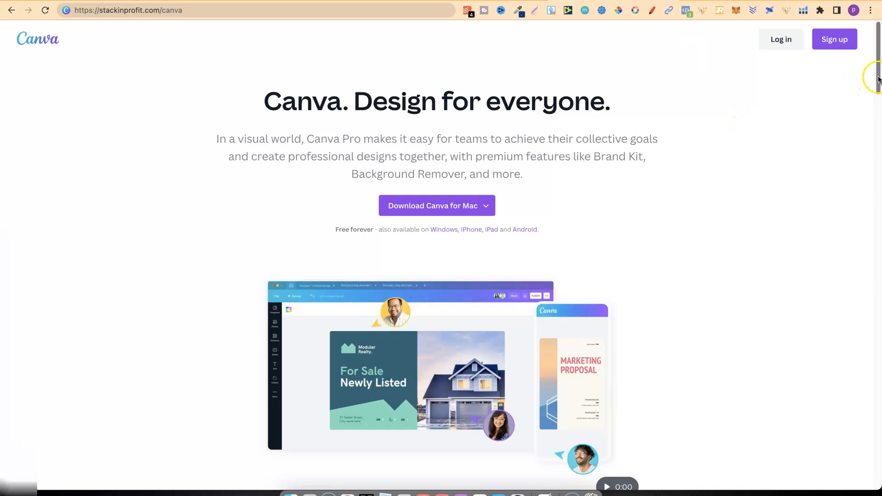
mouse_move(879, 79)
left_mouse_down()
mouse_move(878, 384)
mouse_move(877, 64)
left_mouse_up()
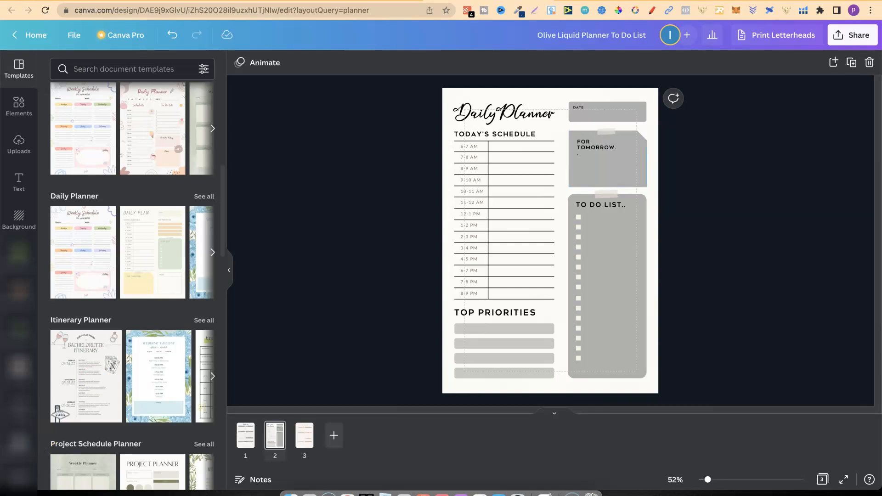
left_click(358, 1)
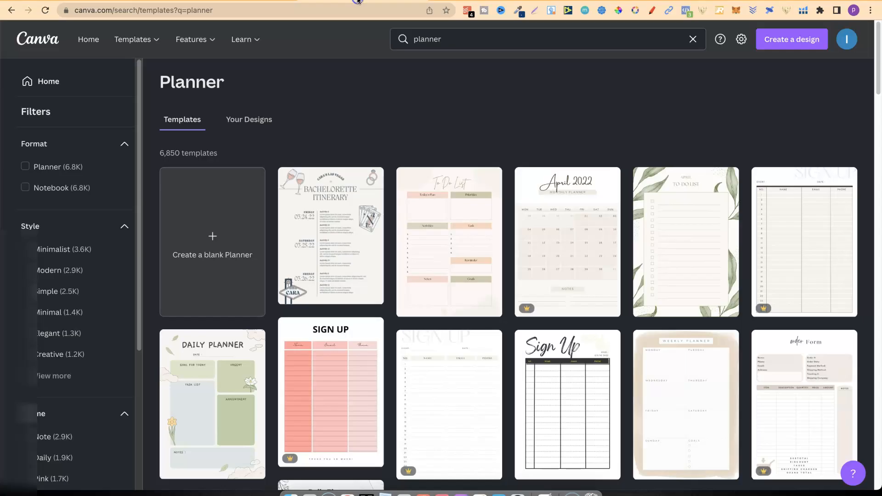